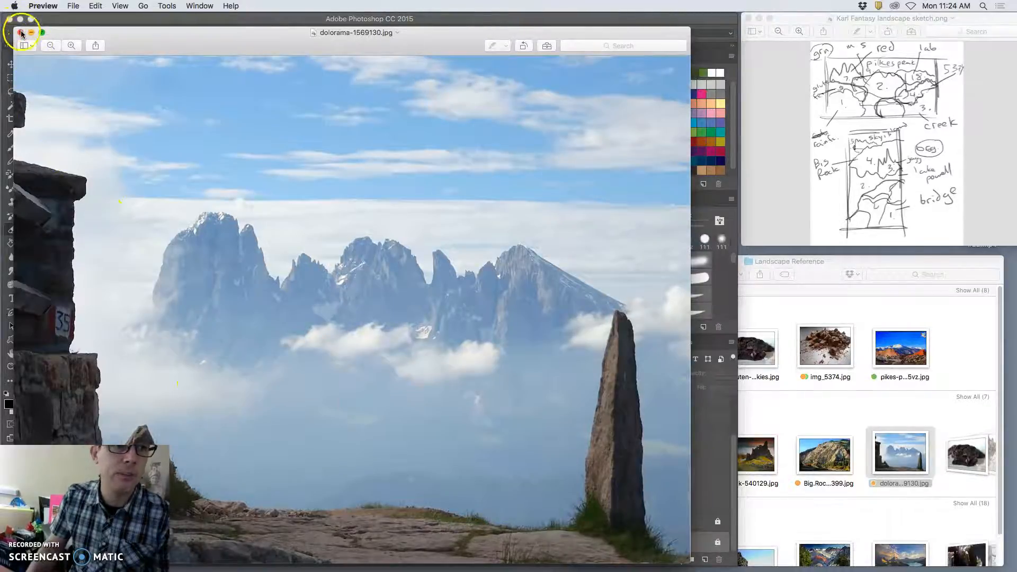
Step: Close the dolorama-1569130.jpg preview and open Google Images in Chrome
left_click(21, 33)
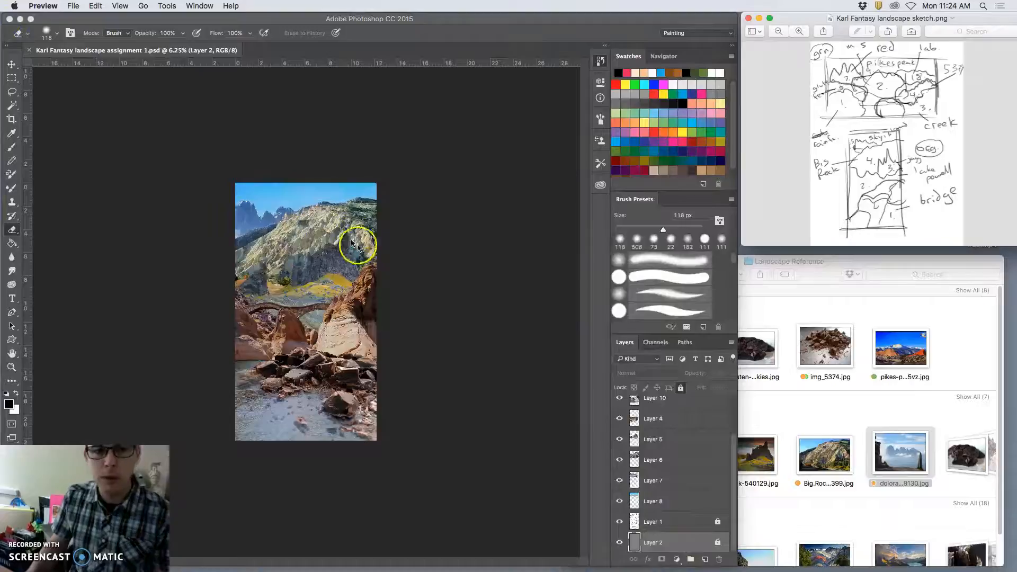
mouse_move(561, 569)
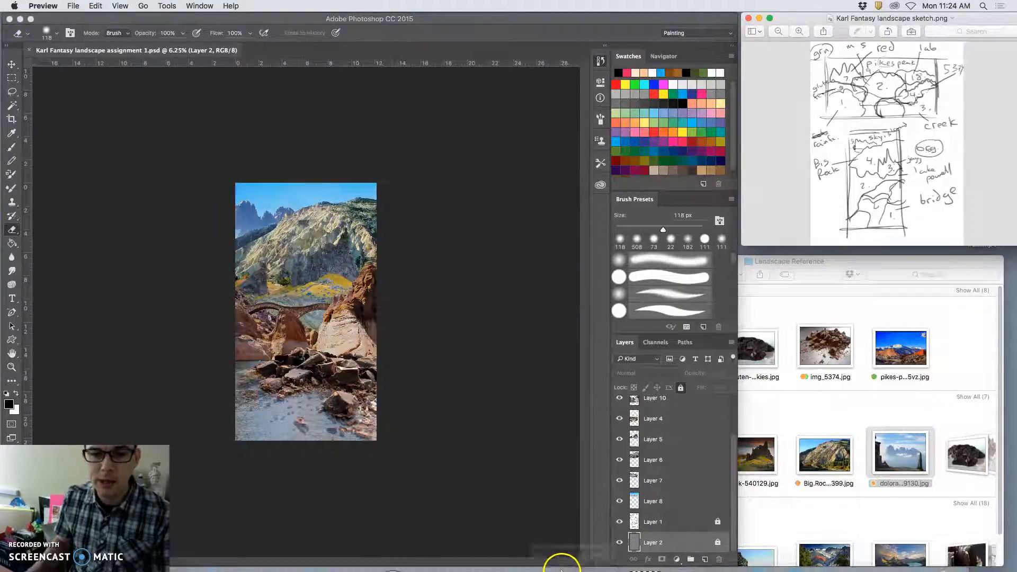
left_click(247, 553)
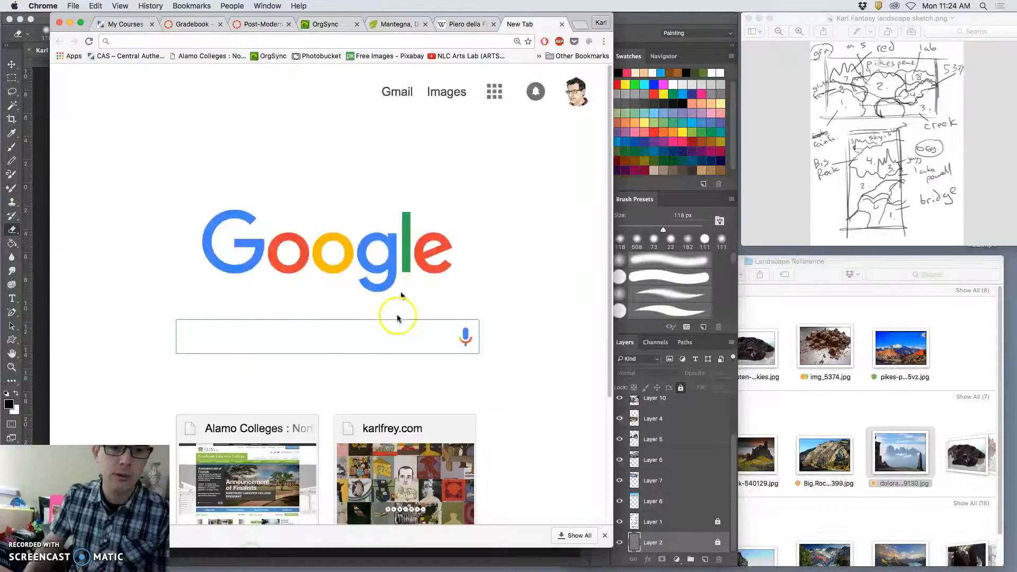
left_click(446, 99)
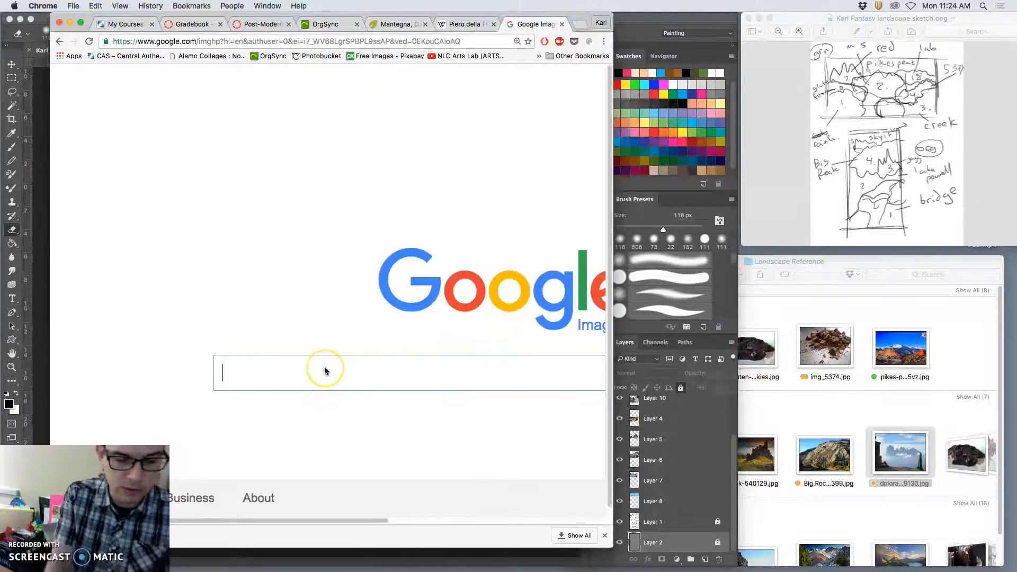
Step: Enter "clouds texture fill" as the image search and run it
left_click(324, 371)
type("cluds")
key("BackSpace")
key("BackSpace")
key("BackSpace")
type("ouds")
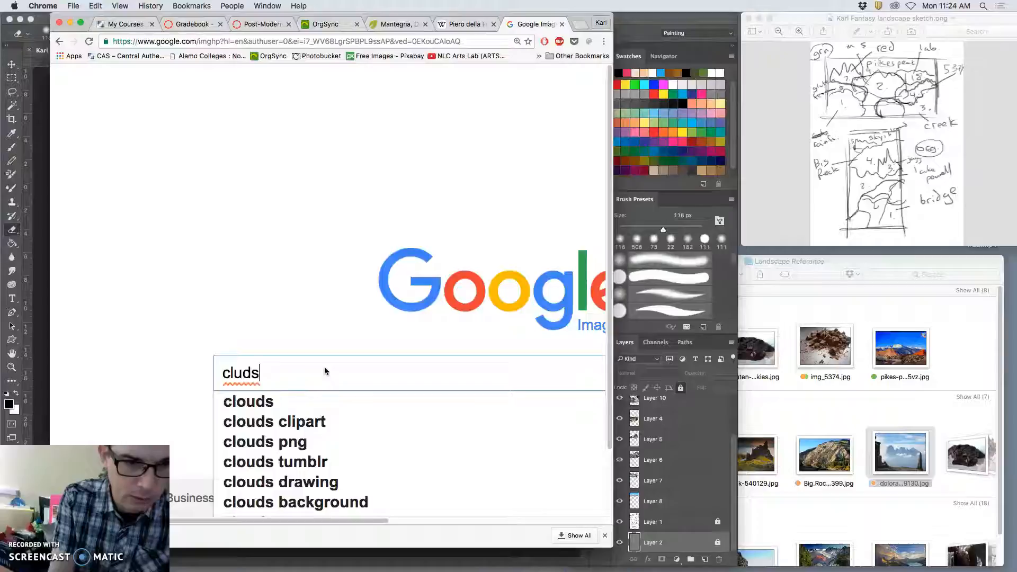
key("BackSpace")
key("BackSpace")
key("BackSpace")
key("BackSpace")
type("ouds")
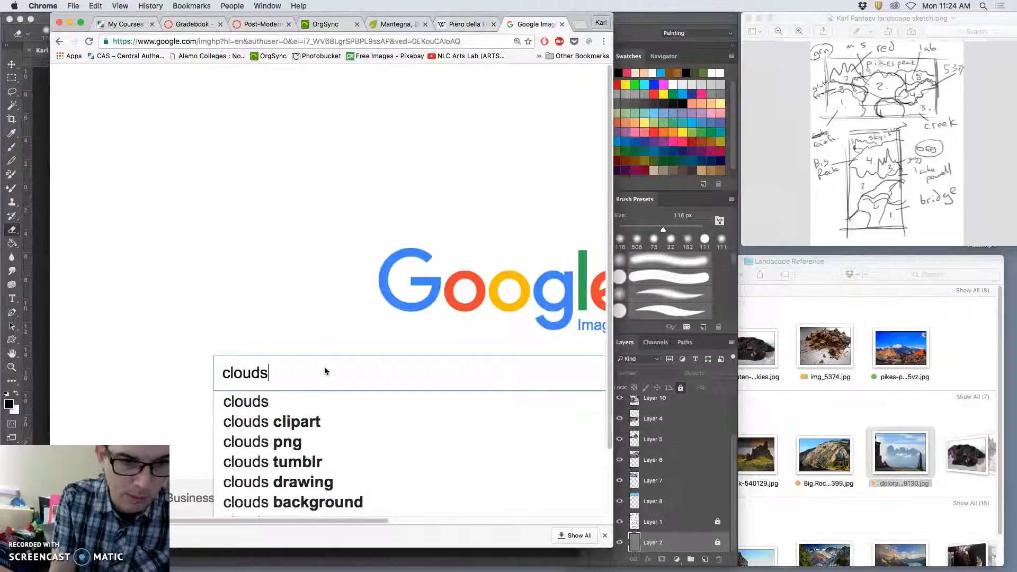
type(" t")
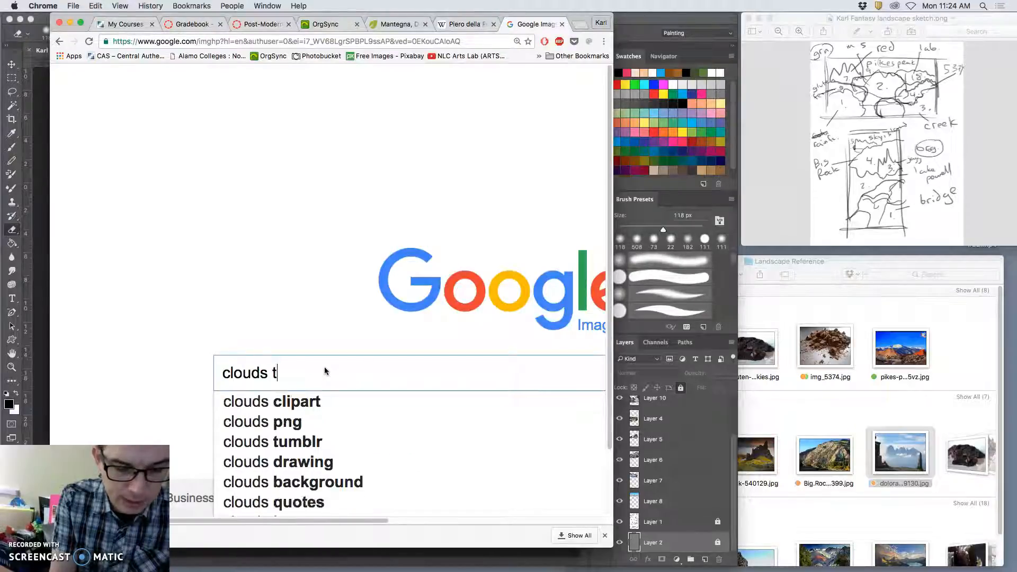
type("extureoverlay")
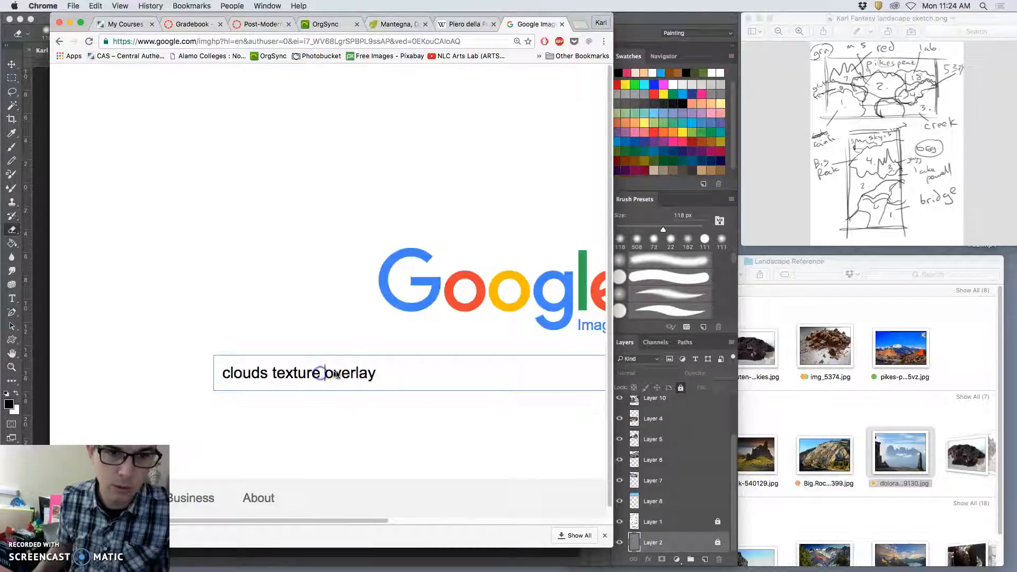
left_click(373, 374)
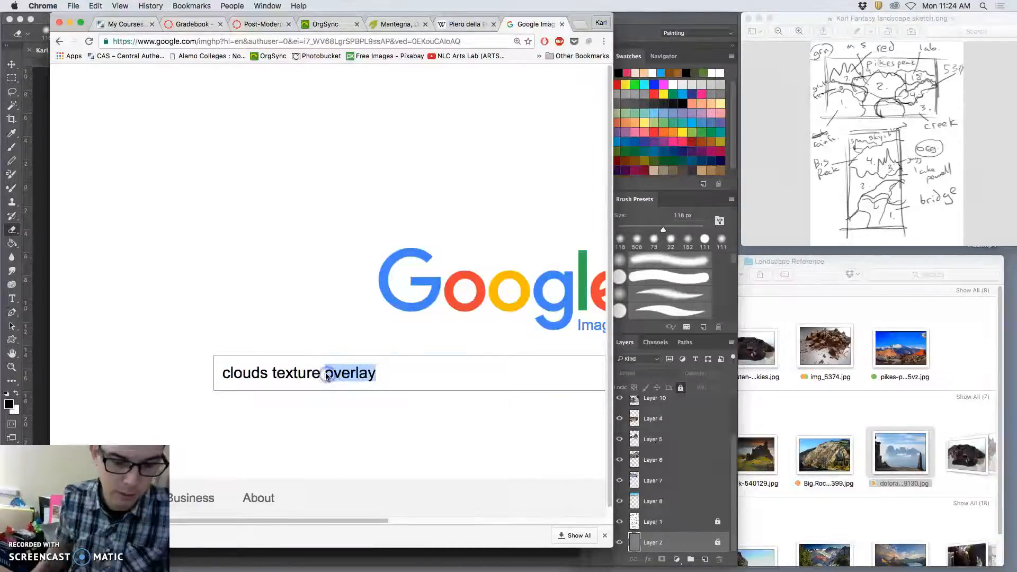
type("fill")
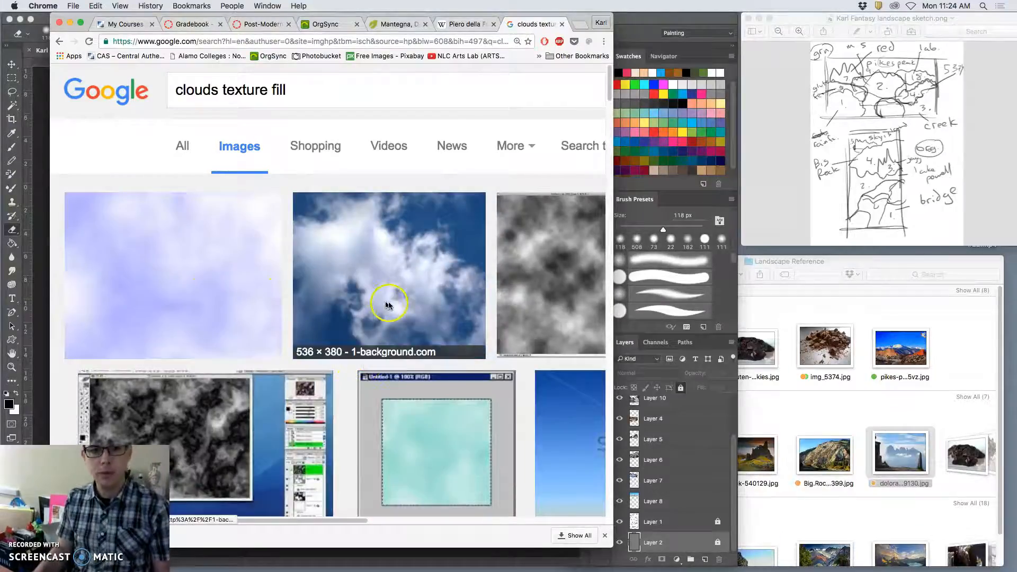
Step: Browse the cloud texture results and open the 500 × 300 cloud image from naldzgraphics.net in a new tab
scroll(392, 302, "right", 5)
scroll(404, 305, "left", 5)
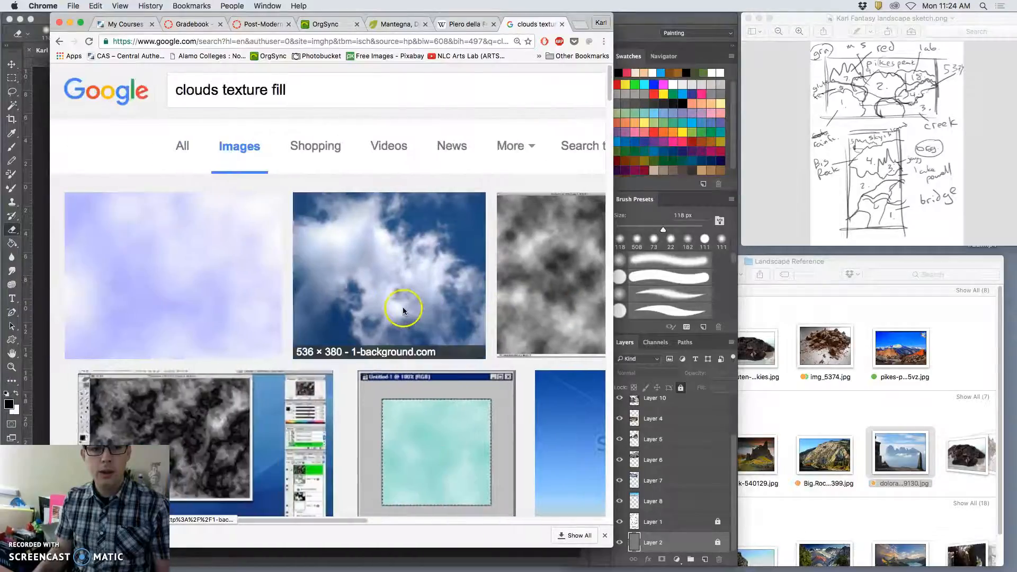
scroll(351, 306, "down", 5)
scroll(328, 313, "down", 10)
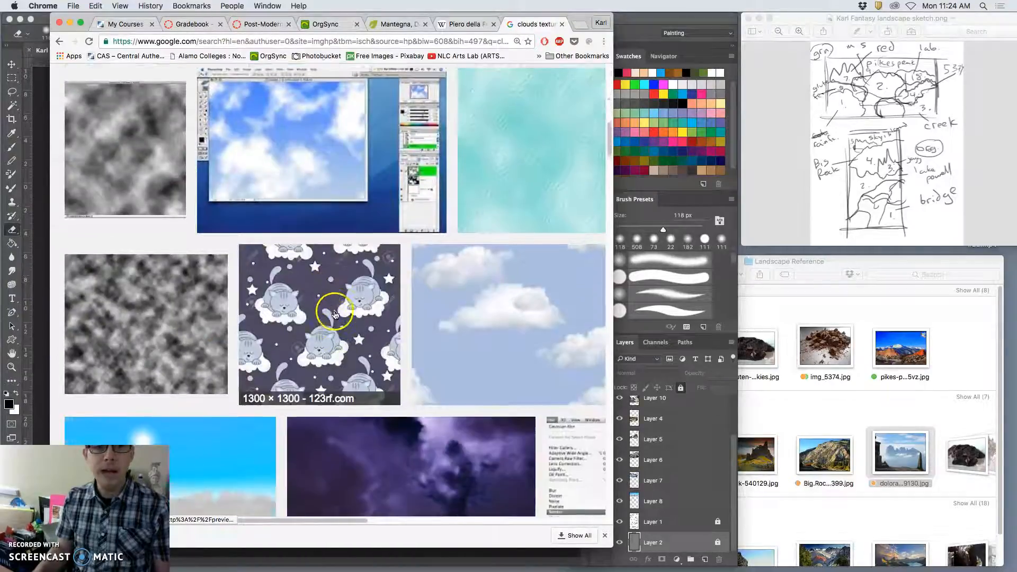
scroll(348, 314, "down", 10)
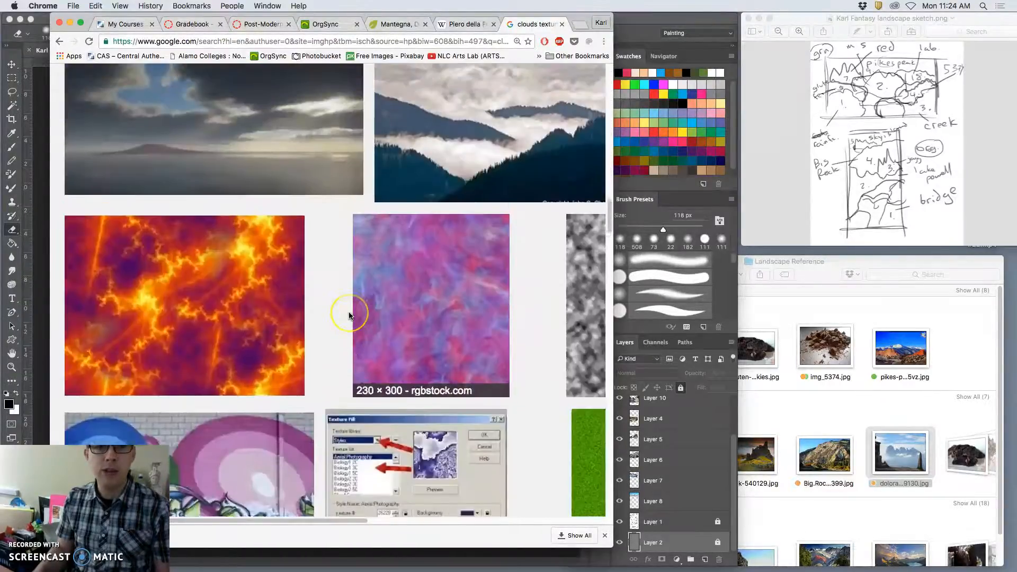
scroll(348, 316, "down", 10)
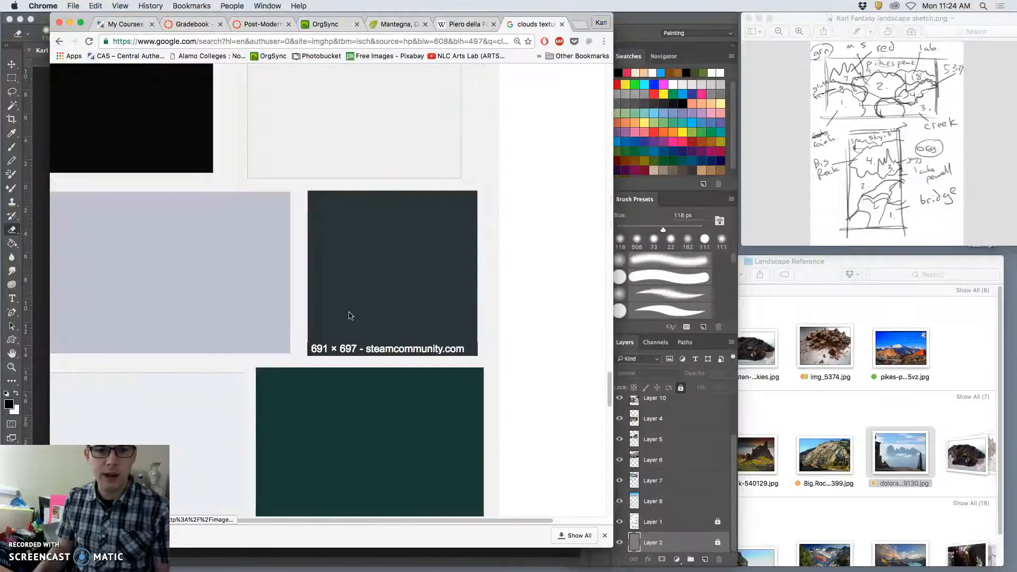
scroll(346, 316, "left", 7)
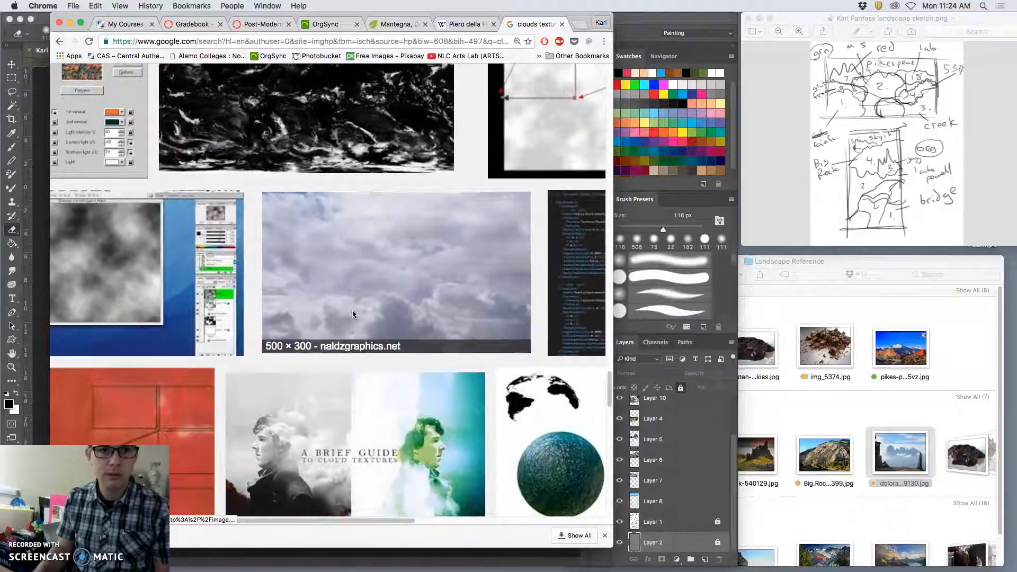
right_click(365, 297)
left_click(387, 300)
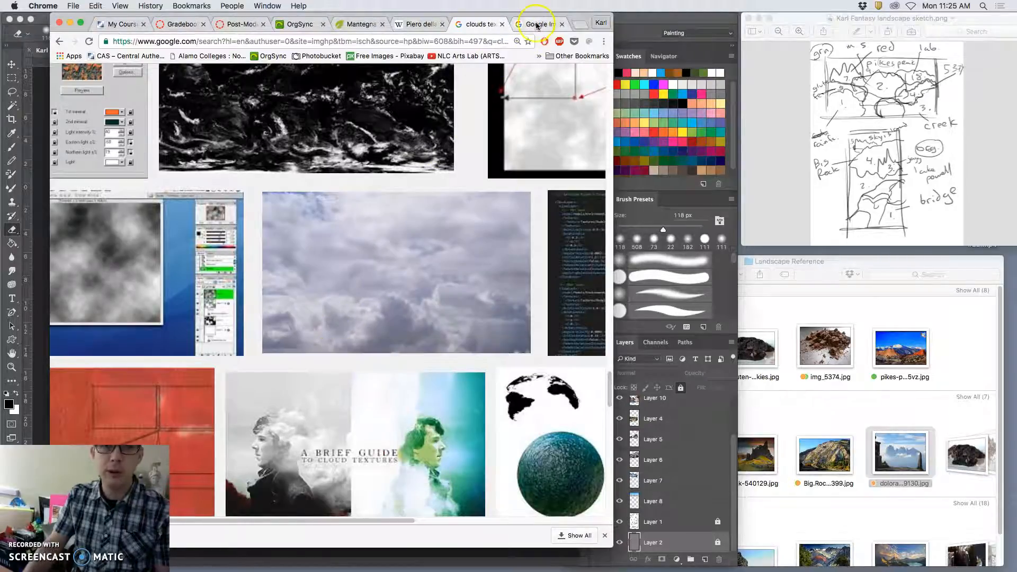
left_click(537, 26)
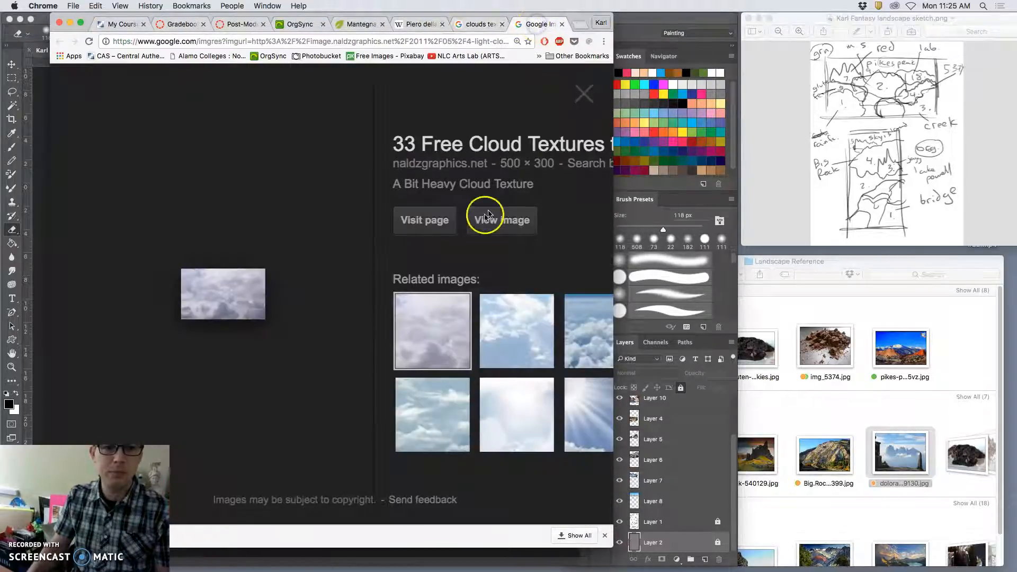
Step: Compare the related light-blue cloud image with the heavy cloud texture, and save the heavy cloud texture to the desktop
left_click(509, 342)
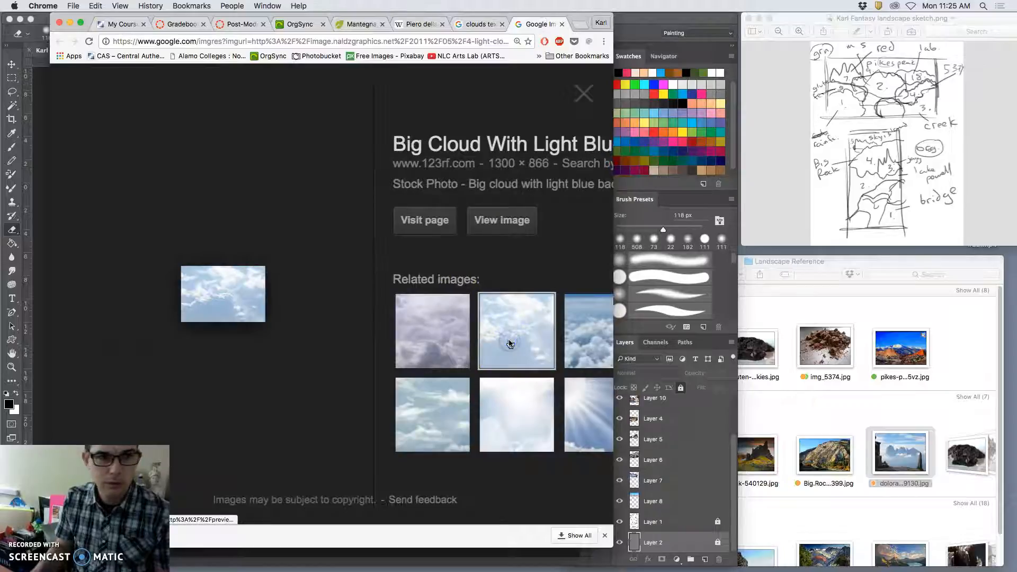
left_click(436, 341)
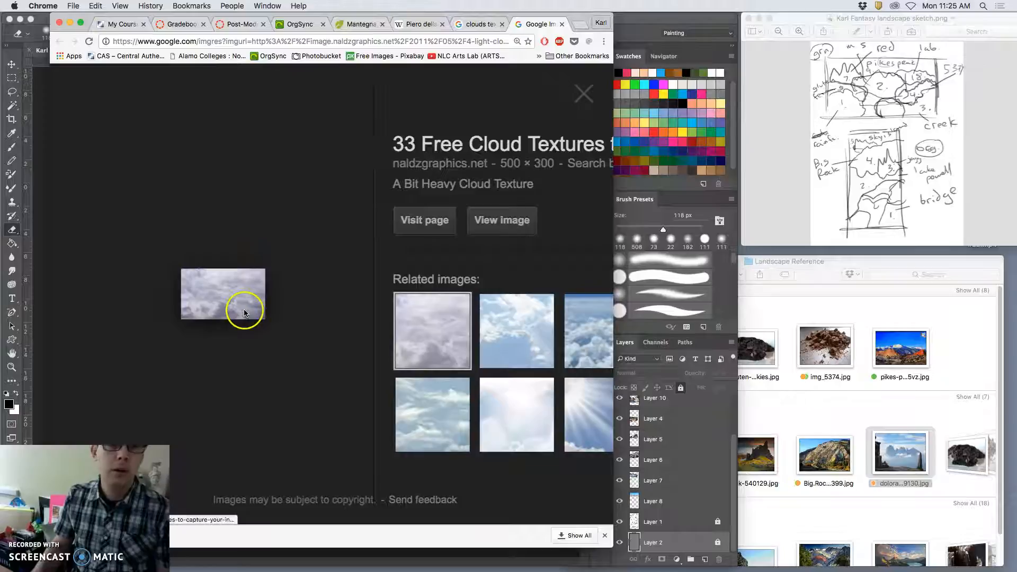
left_click_drag(241, 307, 902, 207)
key("F11")
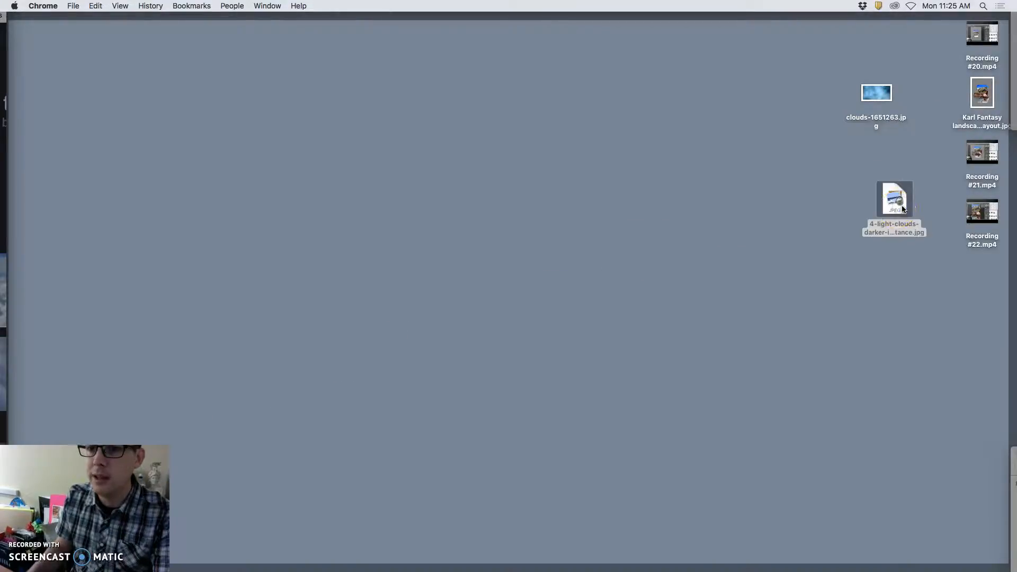
Step: Move the saved heavy cloud file on the desktop into the gap between the sketch and Landscape Reference windows
key("F11")
key("F11")
key("F11")
left_click_drag(894, 203, 789, 250)
key("F11")
key("F11")
key("F11")
key("F11")
key("F11")
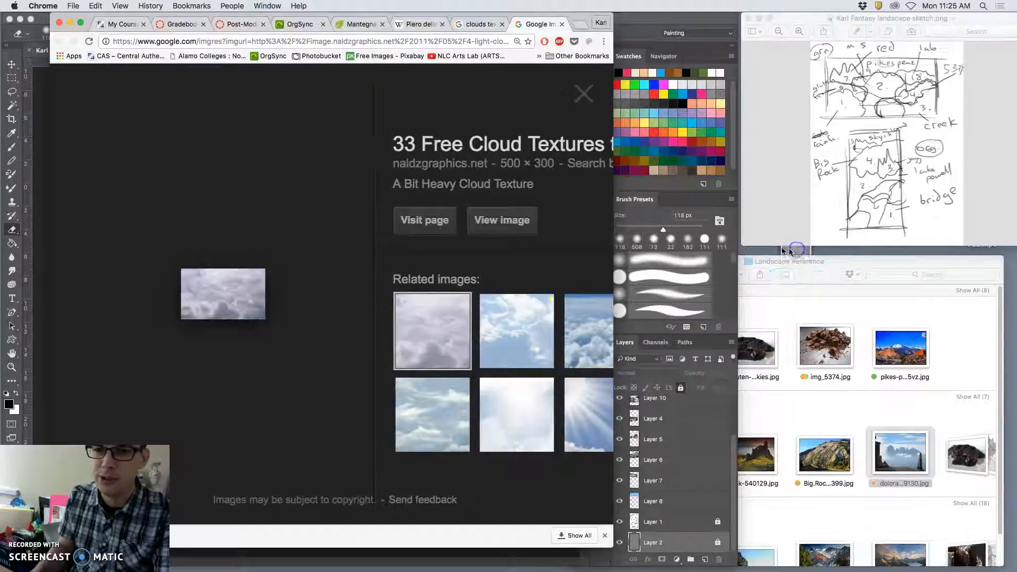
Step: Switch to Photoshop, try placing the cloud image near the bottom of the layer stack, and delete the placed layer
left_click(633, 197)
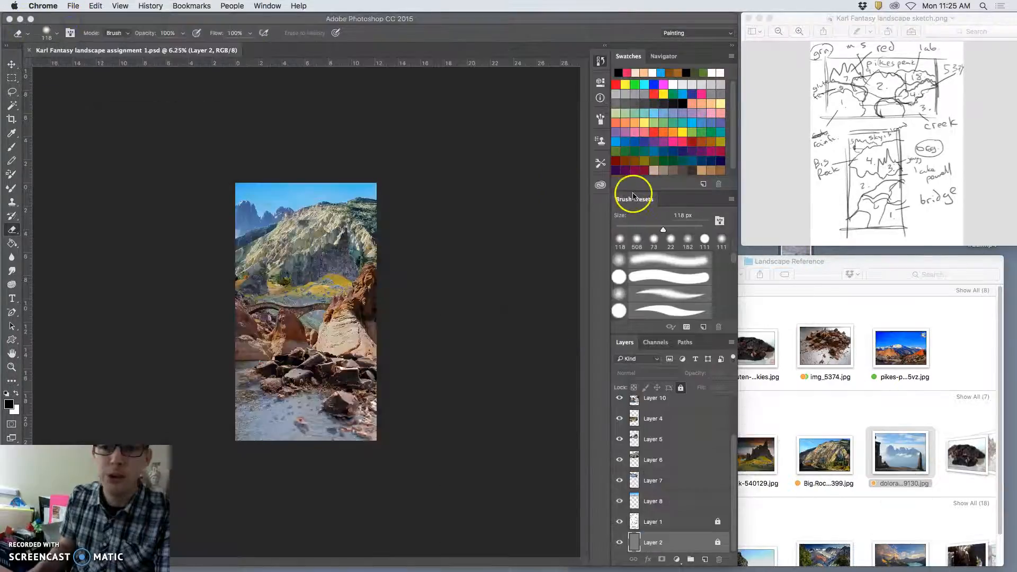
left_click_drag(790, 252, 300, 263)
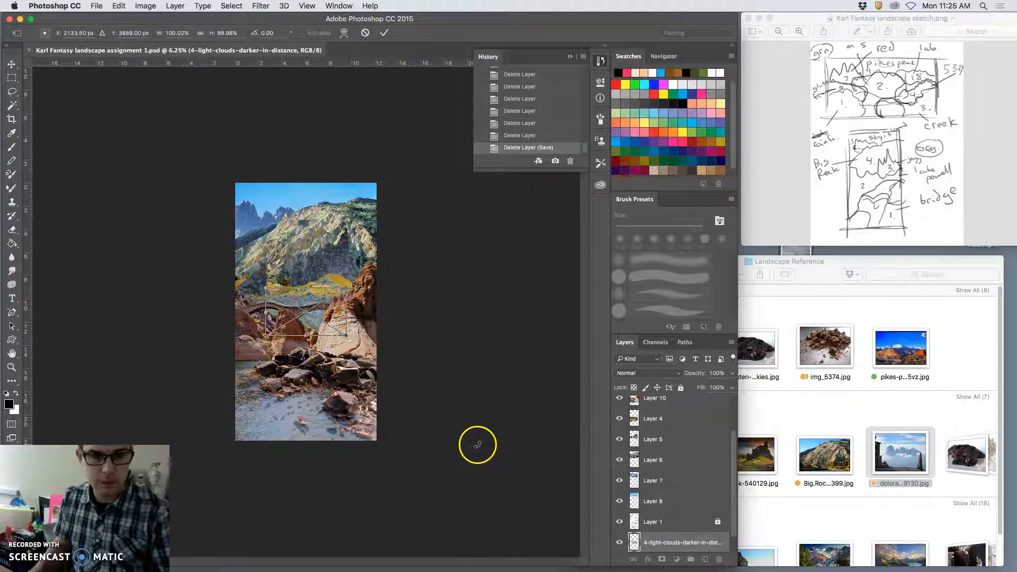
key("Return")
key("e")
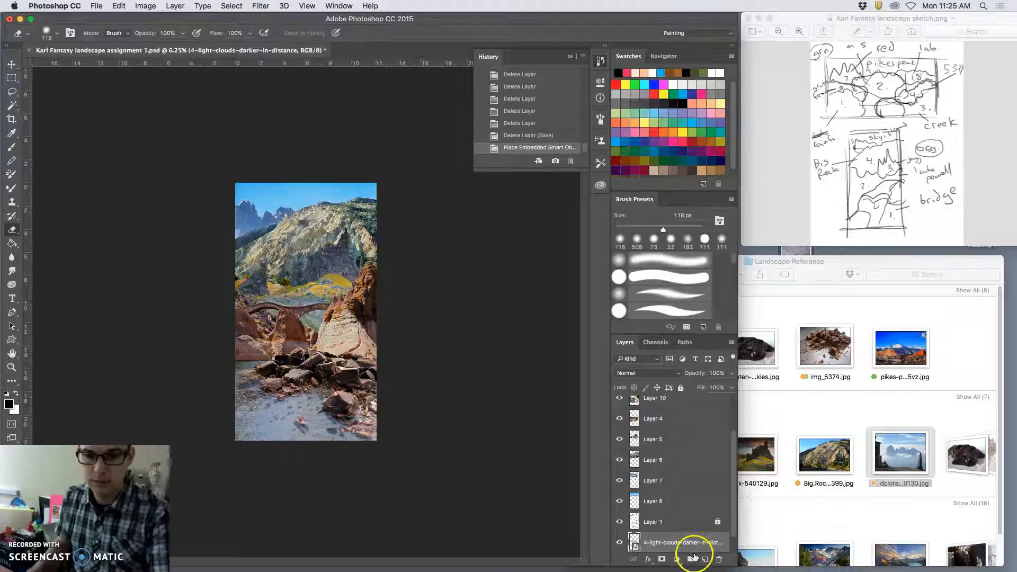
left_click_drag(693, 556, 719, 559)
Step: Place the desktop cloud image above Layer 12 and stretch it to cover the whole canvas
scroll(668, 454, "up", 3)
left_click(667, 410)
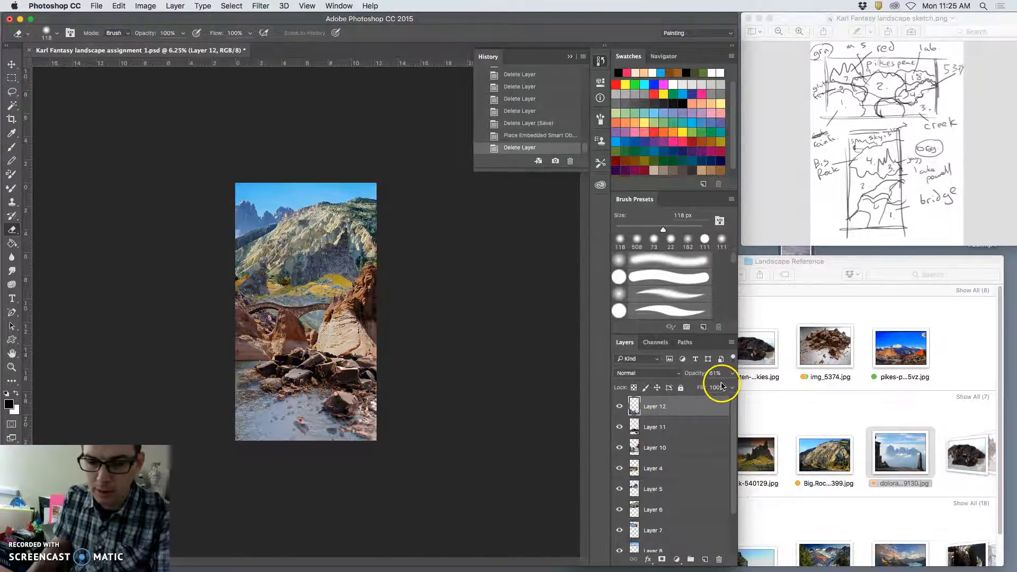
key("F11")
key("F11")
left_click_drag(805, 250, 380, 440)
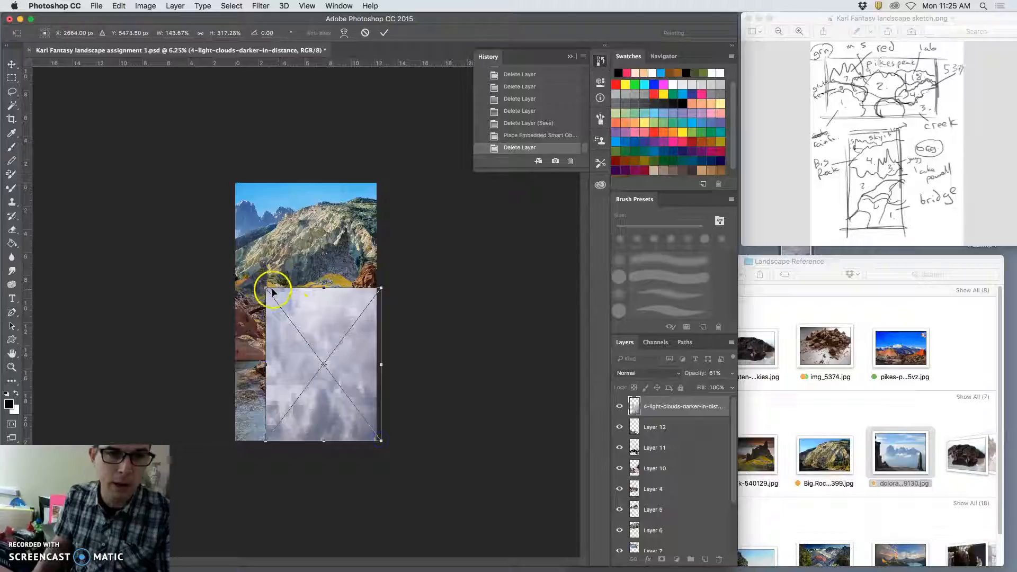
left_click_drag(265, 288, 223, 181)
key("Return")
key("e")
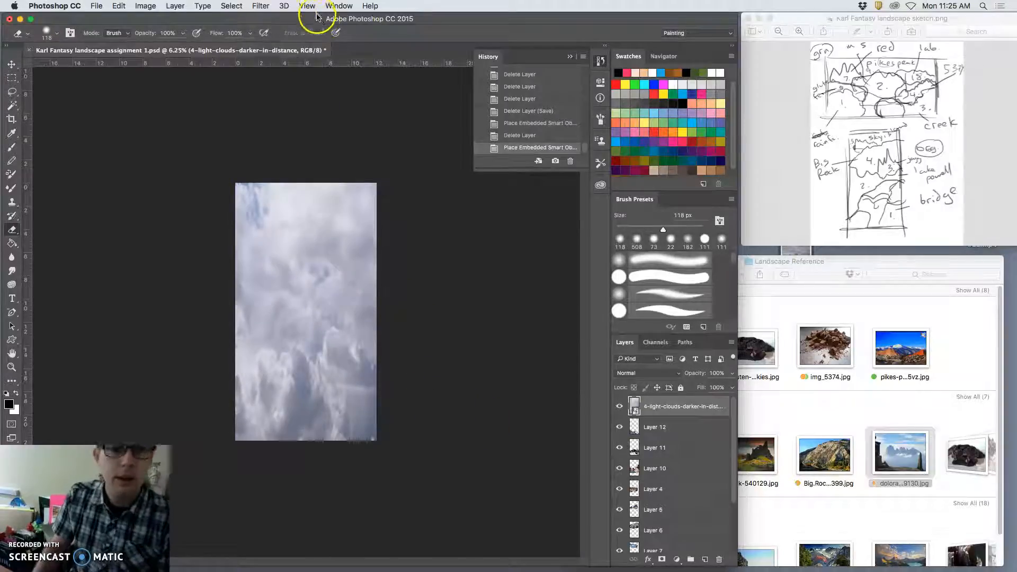
Step: Apply a Gaussian Blur with a radius of about 91 pixels to the cloud layer
key("super+equal")
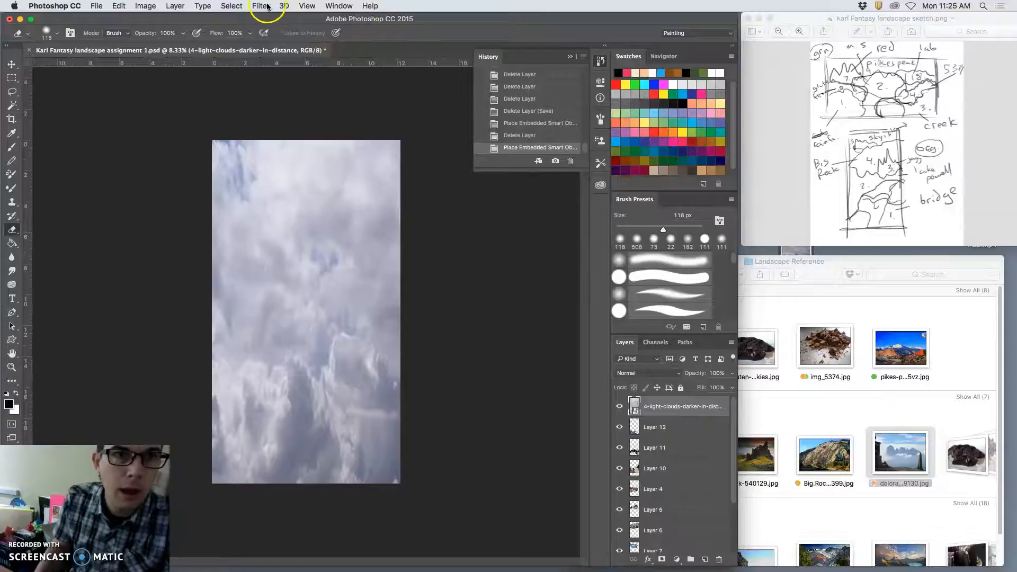
left_click(262, 6)
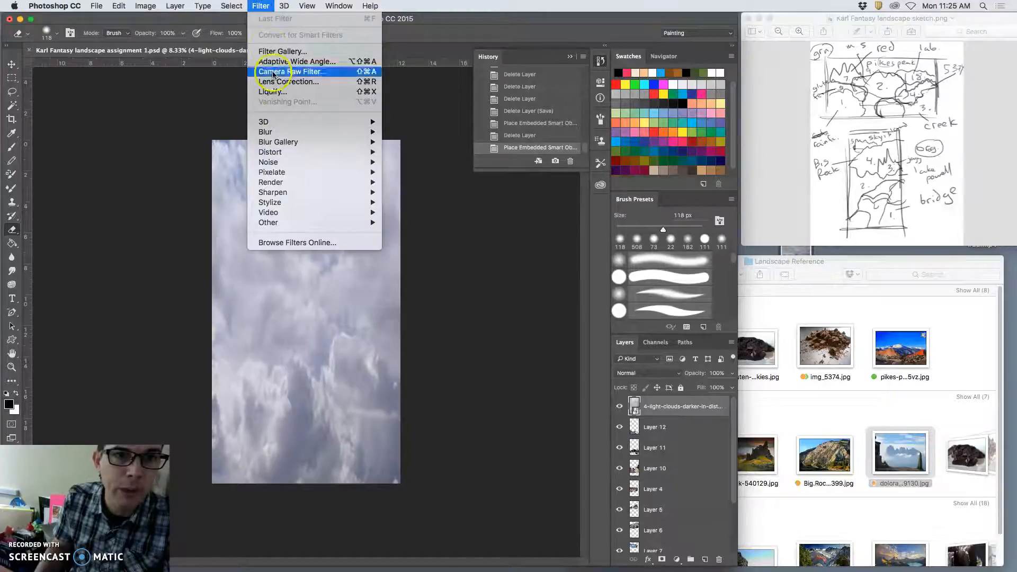
mouse_move(286, 132)
left_click(427, 173)
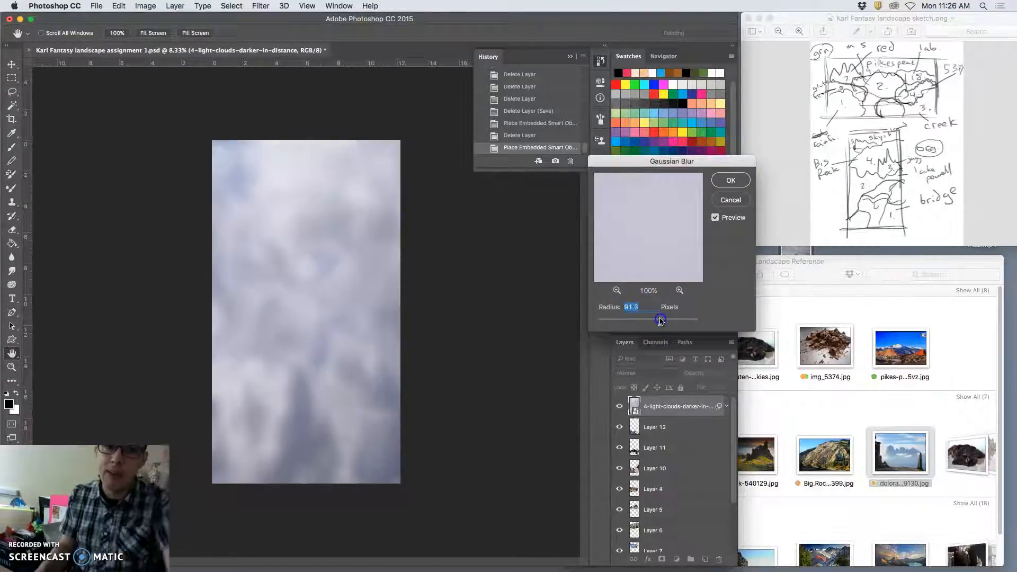
left_click(729, 181)
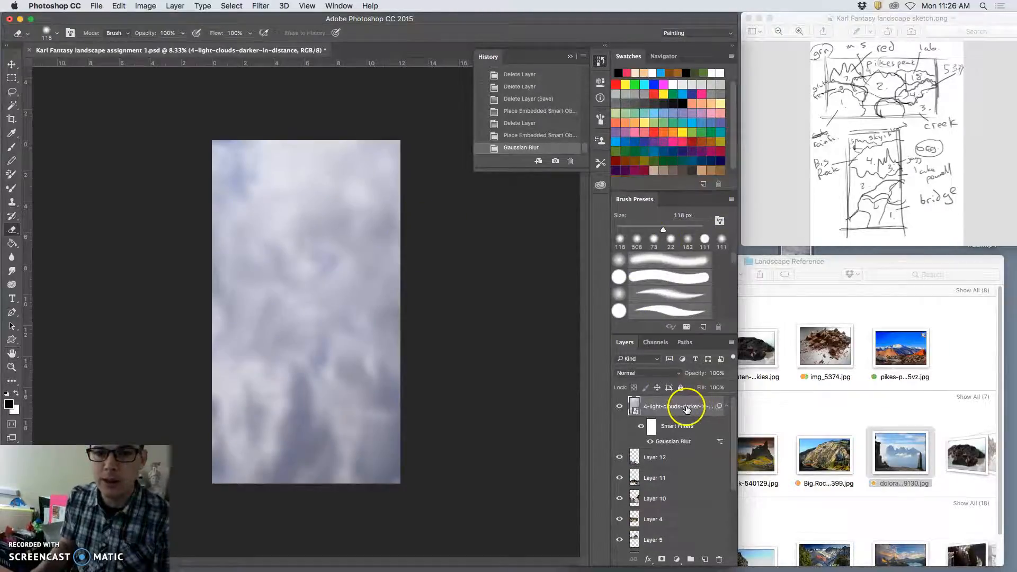
Step: Set the cloud layer's opacity to 52% and its blending mode to Overlay, checking the effect against the unmodified landscape
left_click(731, 373)
left_click_drag(712, 388, 709, 388)
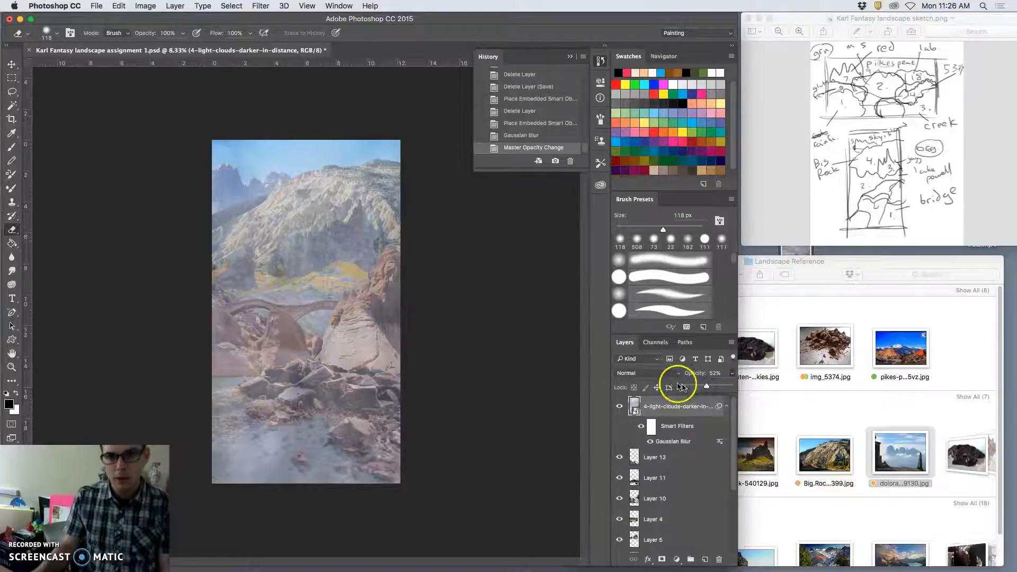
left_click(658, 374)
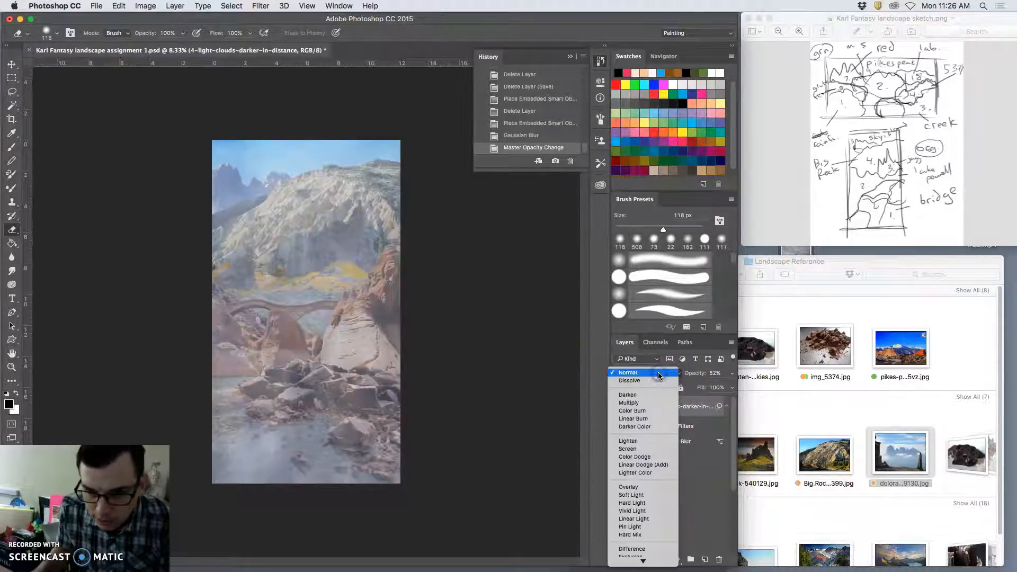
left_click(657, 487)
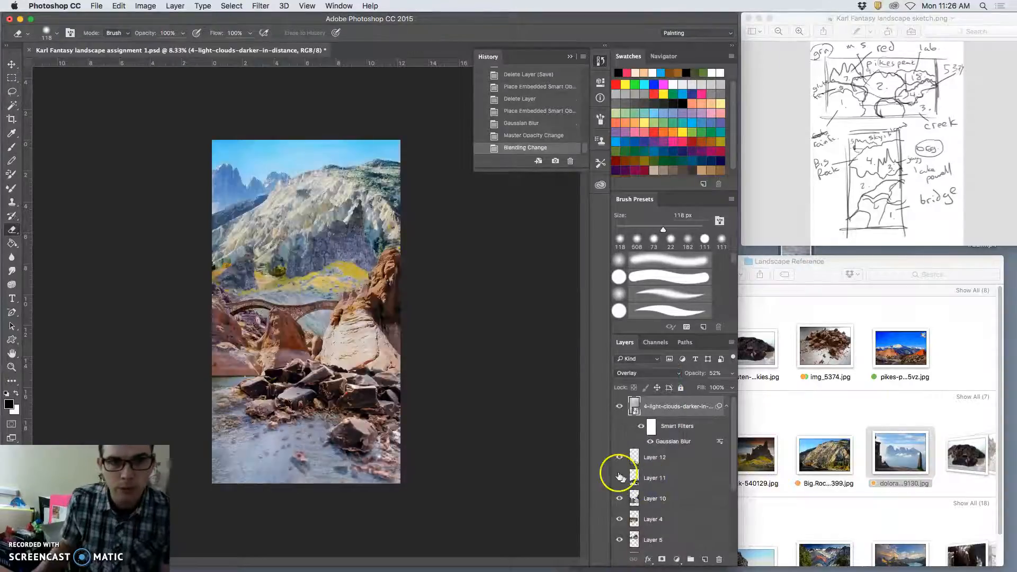
left_click(619, 406)
left_click(619, 407)
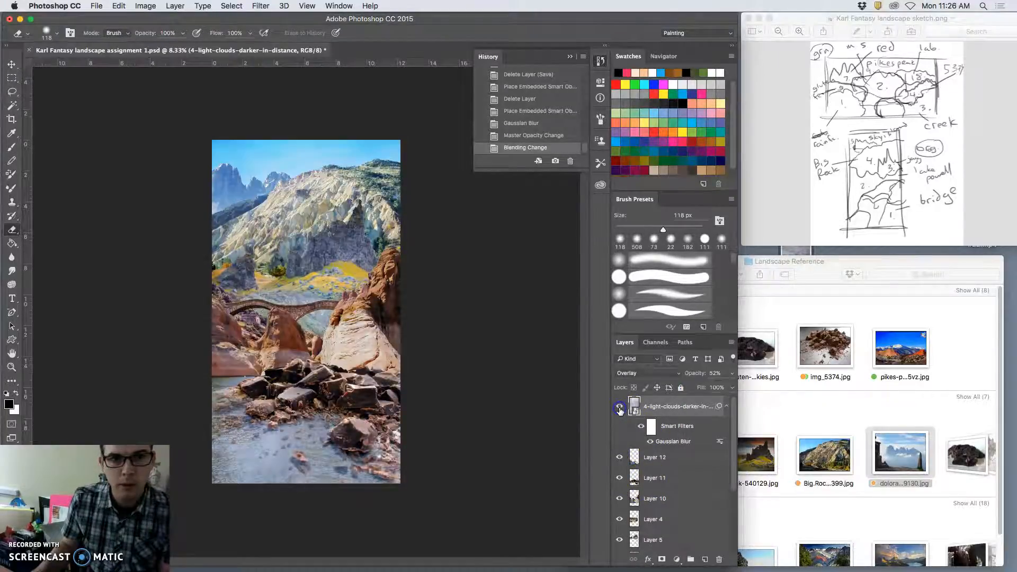
Step: Compare the landscape with and without the blurred Overlay cloud layer by switching the layer's visibility
left_click(619, 407)
left_click(618, 409)
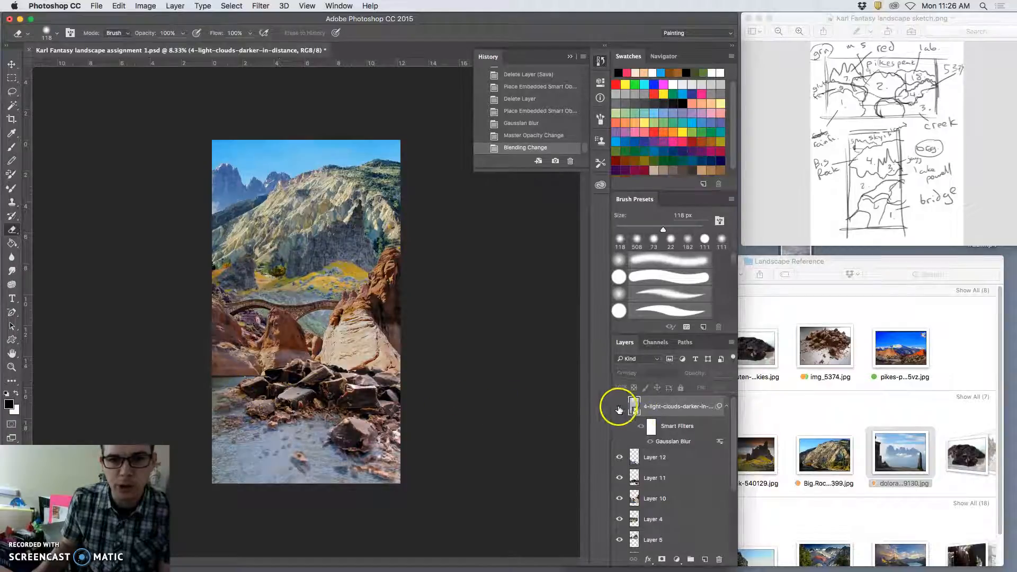
left_click(618, 408)
left_click(618, 408)
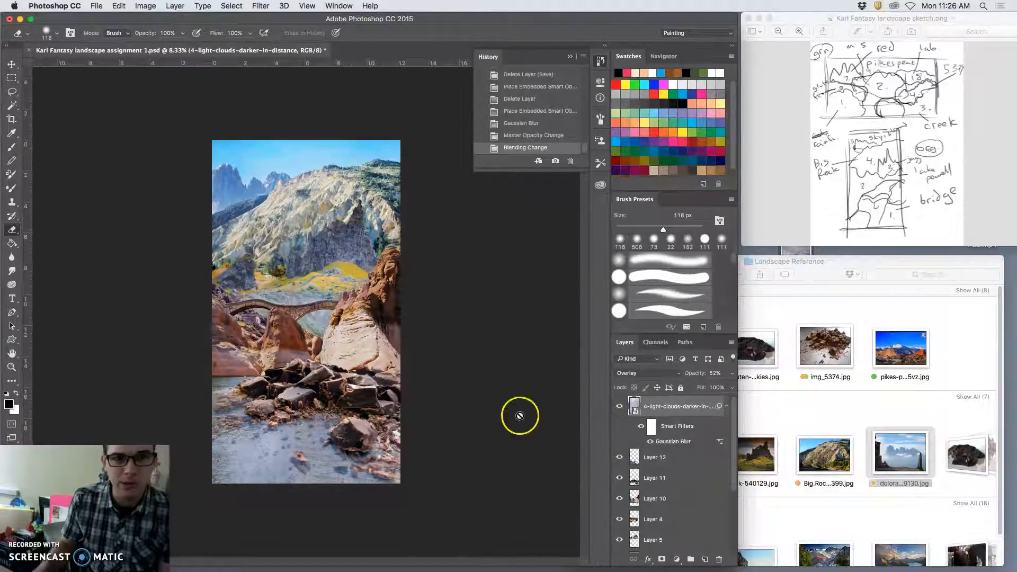
left_click(619, 407)
left_click(618, 407)
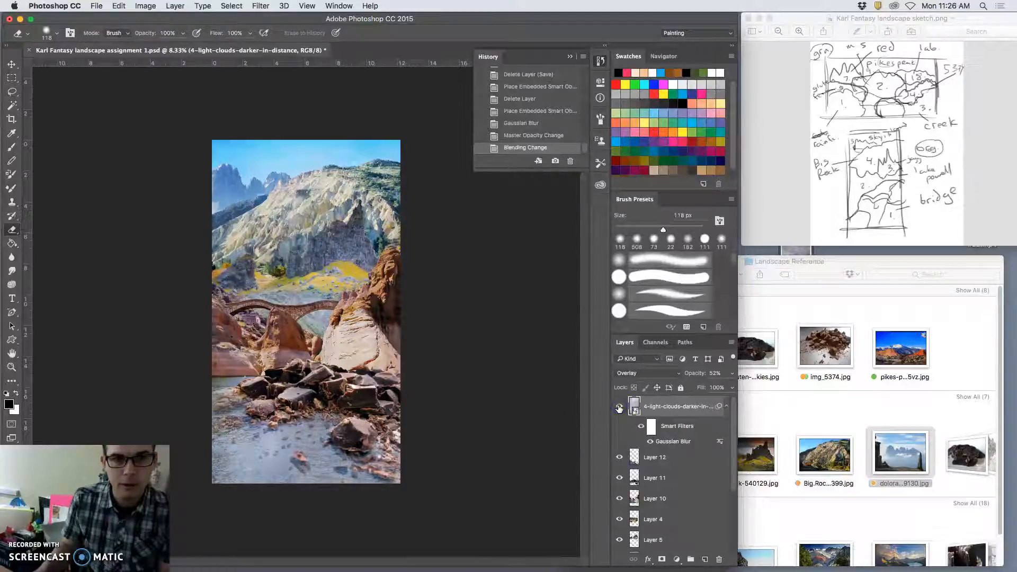
left_click(618, 407)
left_click(618, 407)
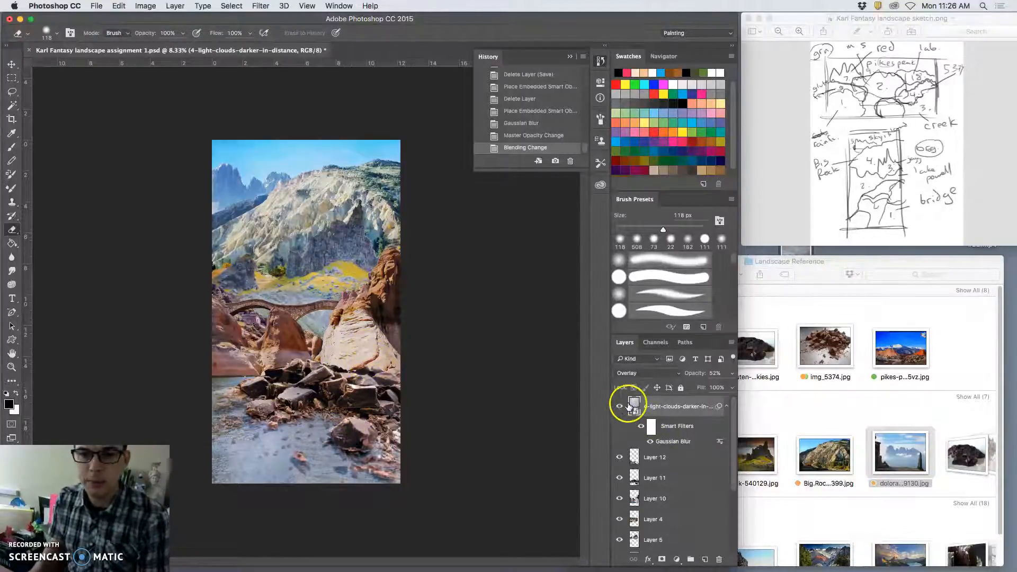
Step: Try Pin Light on the cloud layer, settle on the Normal blending mode, and rasterize the layer
left_click(634, 377)
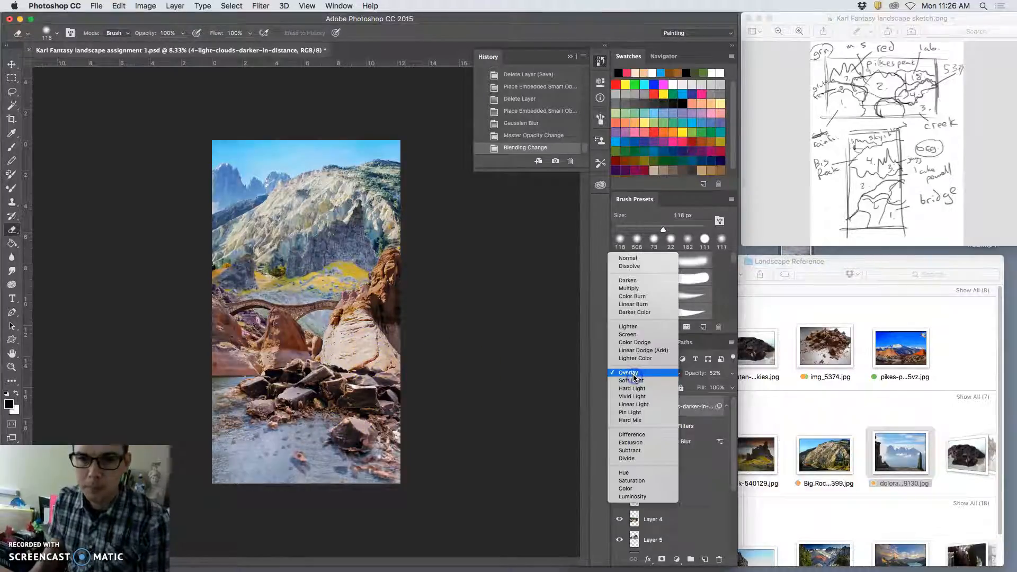
left_click(634, 412)
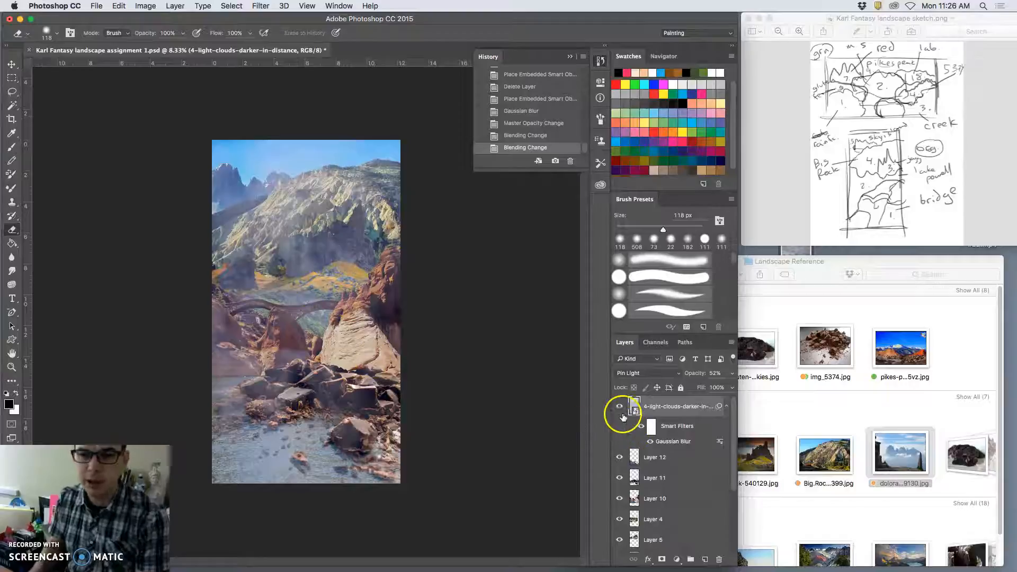
left_click(641, 372)
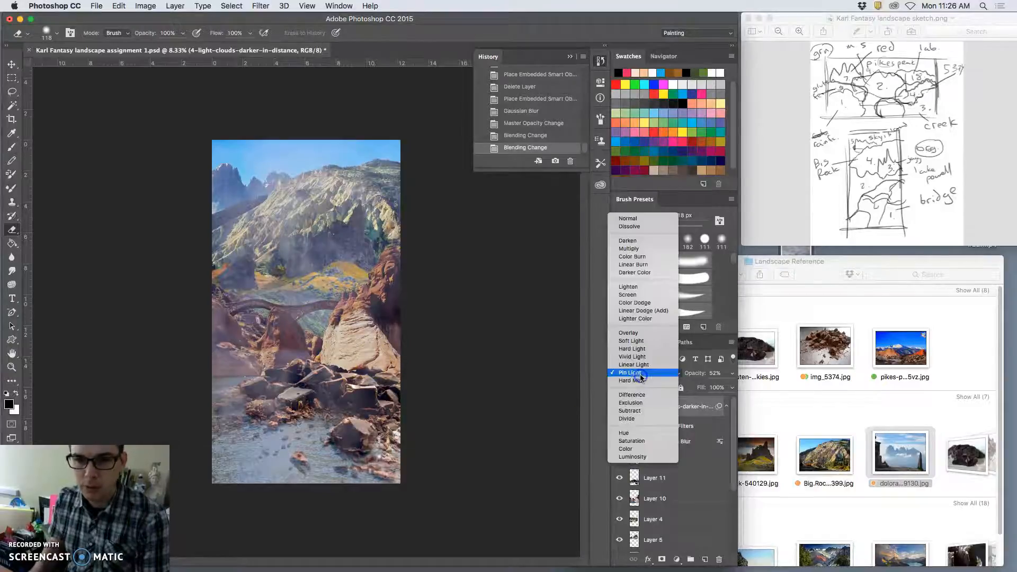
left_click(638, 219)
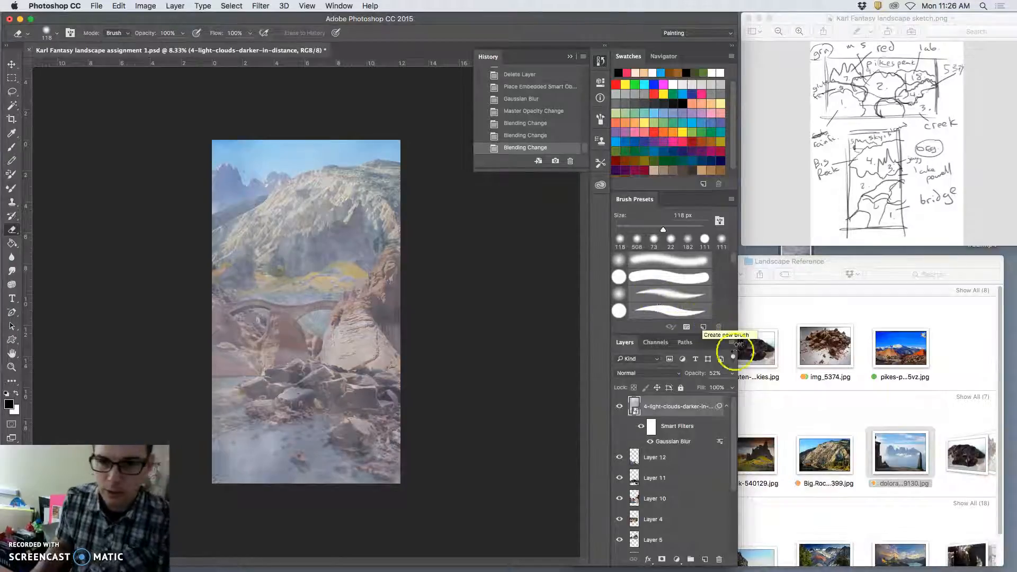
right_click(669, 404)
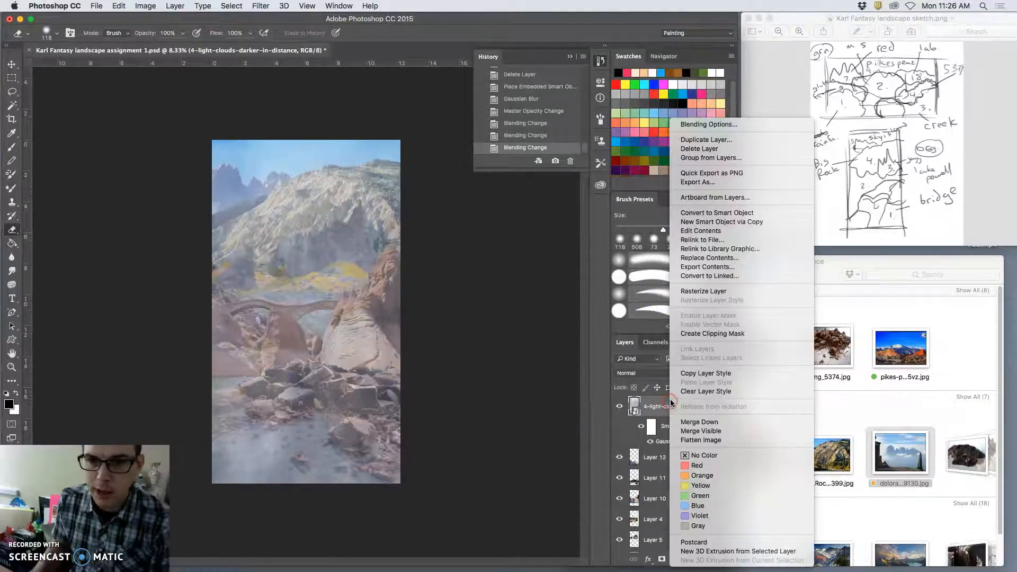
left_click(695, 292)
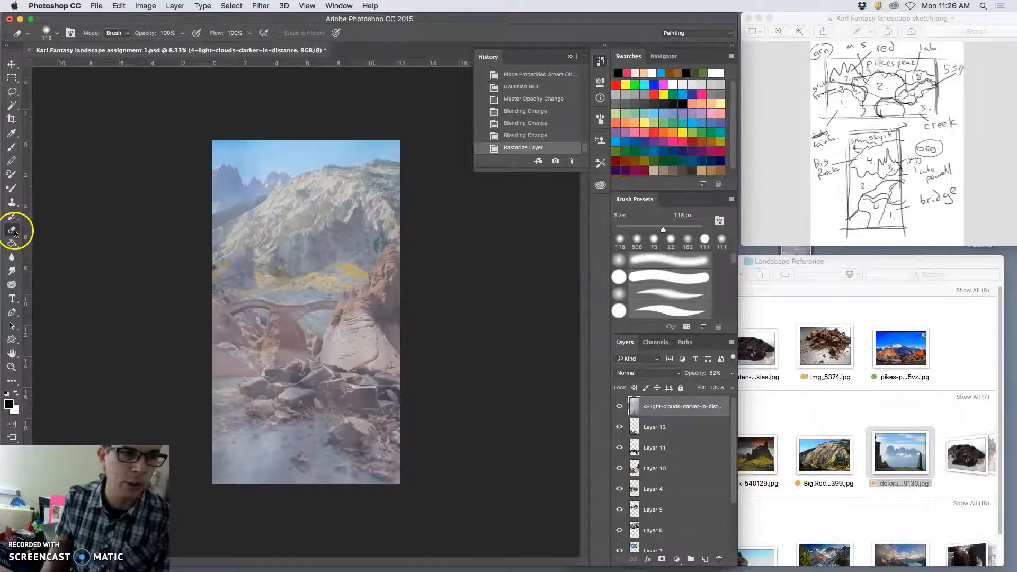
Step: Erase the clouds over the foreground rocks and water with a 1400 px Eraser at 0% hardness and 50% opacity
left_click(121, 33)
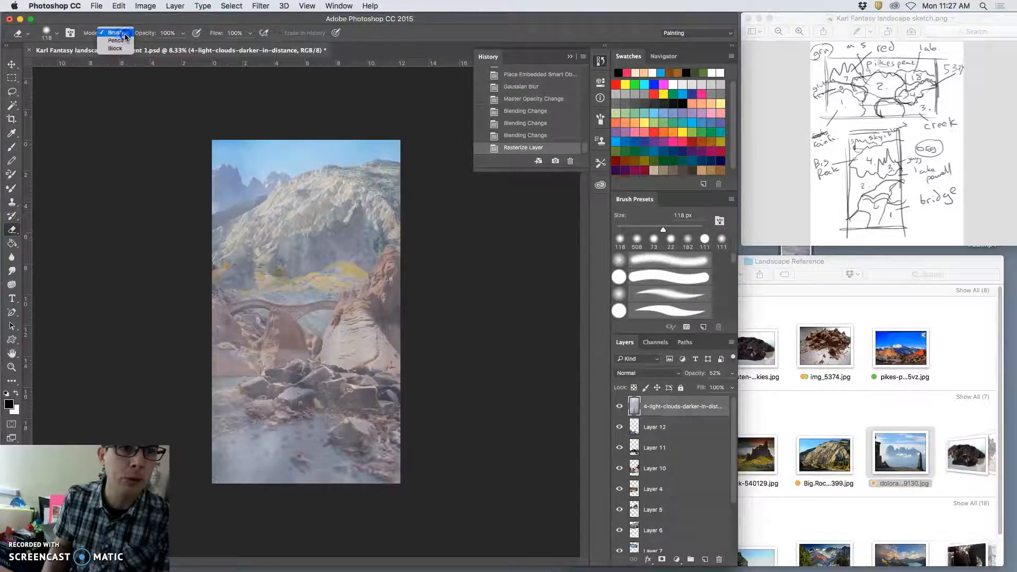
left_click(124, 33)
left_click(57, 32)
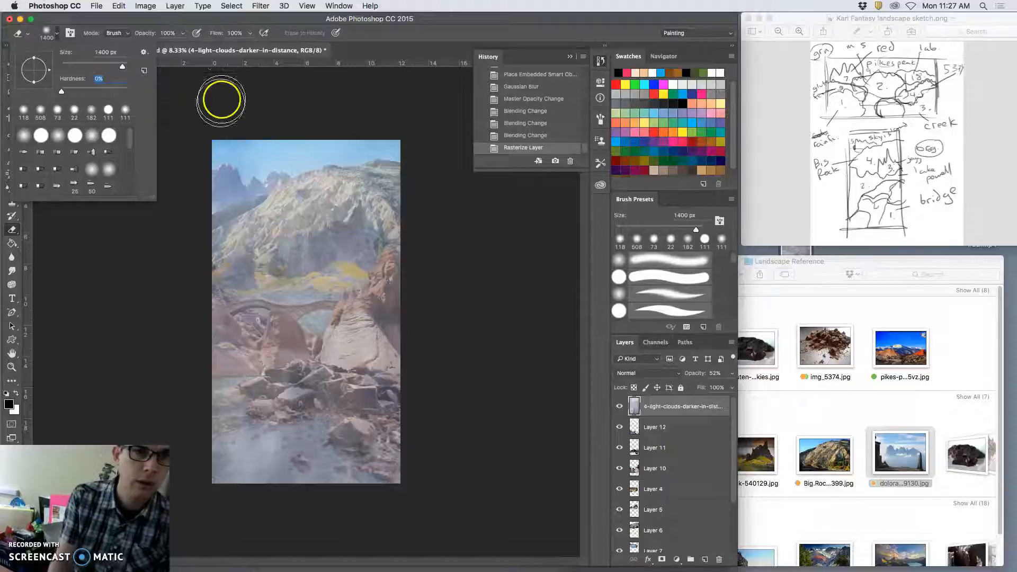
left_click(183, 34)
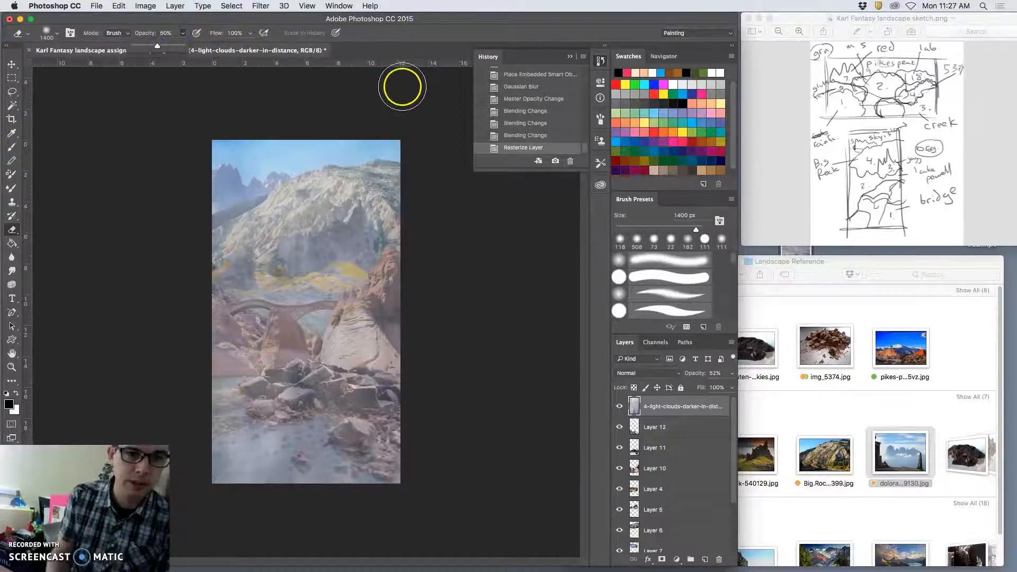
mouse_move(454, 471)
left_mouse_down()
mouse_move(238, 485)
mouse_move(237, 459)
mouse_move(401, 456)
mouse_move(413, 435)
mouse_move(256, 451)
mouse_move(293, 429)
mouse_move(441, 409)
mouse_move(246, 396)
mouse_move(377, 394)
mouse_move(396, 378)
mouse_move(292, 382)
mouse_move(283, 371)
mouse_move(376, 367)
mouse_move(408, 347)
mouse_move(314, 356)
mouse_move(398, 319)
mouse_move(332, 328)
mouse_move(377, 310)
mouse_move(383, 299)
mouse_move(358, 298)
mouse_move(390, 287)
mouse_move(378, 278)
mouse_move(393, 259)
mouse_move(390, 284)
mouse_move(333, 319)
mouse_move(217, 316)
mouse_move(219, 302)
mouse_move(207, 299)
mouse_move(243, 360)
mouse_move(222, 359)
mouse_move(289, 349)
mouse_move(221, 363)
mouse_move(313, 382)
mouse_move(272, 395)
mouse_move(337, 393)
mouse_move(387, 417)
mouse_move(370, 436)
mouse_move(346, 425)
mouse_move(327, 449)
left_mouse_up()
mouse_move(333, 453)
left_mouse_down()
mouse_move(339, 465)
mouse_move(314, 441)
mouse_move(227, 403)
mouse_move(237, 398)
mouse_move(308, 425)
mouse_move(233, 453)
left_mouse_up()
mouse_move(247, 457)
left_mouse_down()
mouse_move(314, 447)
mouse_move(319, 458)
mouse_move(368, 472)
mouse_move(391, 437)
mouse_move(393, 449)
mouse_move(424, 448)
mouse_move(404, 463)
mouse_move(399, 451)
mouse_move(343, 445)
mouse_move(310, 402)
mouse_move(273, 406)
left_mouse_up()
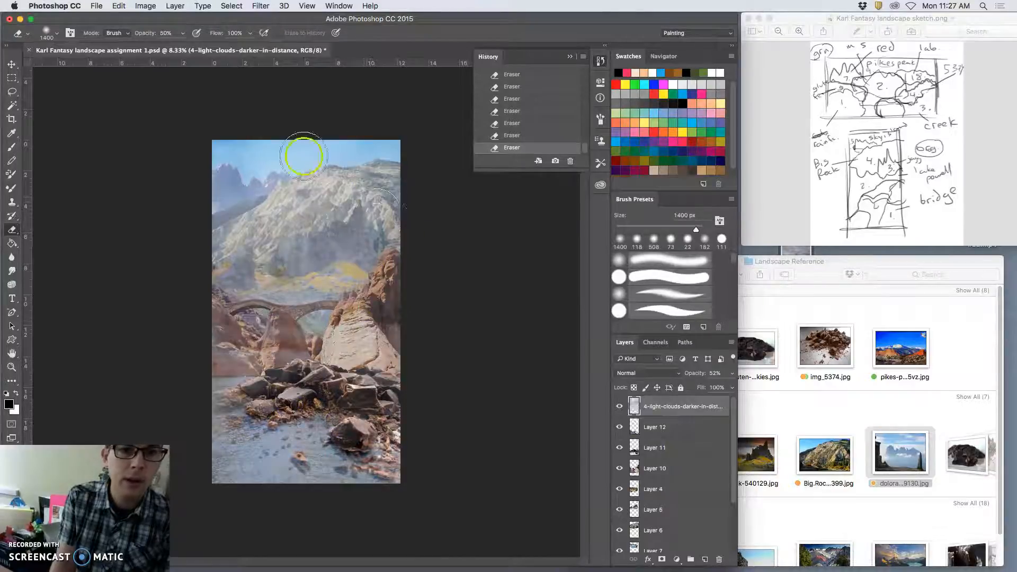
Step: Lower the Eraser's opacity to 19% and gradually thin the clouds over the mountain, bridge and red rocks
left_click(183, 33)
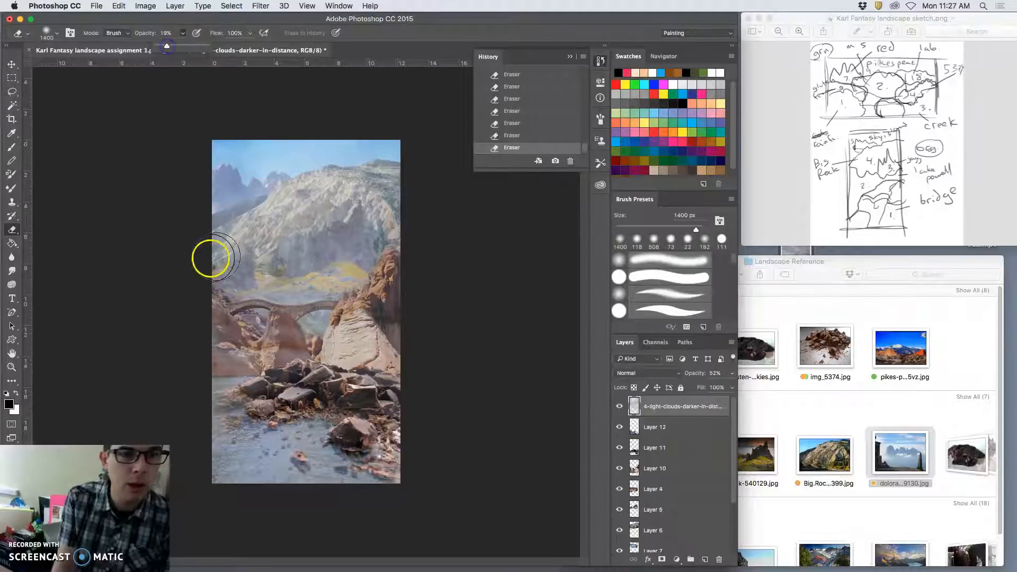
left_click(207, 268)
mouse_move(353, 253)
left_mouse_down()
mouse_move(298, 264)
mouse_move(345, 238)
mouse_move(356, 217)
mouse_move(352, 231)
mouse_move(332, 232)
mouse_move(363, 257)
mouse_move(360, 245)
mouse_move(303, 266)
mouse_move(296, 256)
mouse_move(288, 266)
mouse_move(242, 267)
mouse_move(217, 284)
mouse_move(355, 274)
mouse_move(309, 297)
mouse_move(276, 299)
mouse_move(390, 259)
mouse_move(333, 341)
mouse_move(332, 353)
mouse_move(362, 366)
mouse_move(340, 387)
mouse_move(323, 383)
mouse_move(333, 376)
mouse_move(284, 385)
mouse_move(374, 353)
mouse_move(383, 385)
left_mouse_up()
mouse_move(283, 381)
left_mouse_down()
mouse_move(273, 349)
mouse_move(217, 353)
mouse_move(225, 316)
mouse_move(229, 340)
mouse_move(213, 302)
mouse_move(225, 336)
mouse_move(222, 297)
mouse_move(341, 202)
mouse_move(340, 240)
mouse_move(317, 244)
mouse_move(331, 230)
mouse_move(283, 262)
mouse_move(247, 259)
left_mouse_up()
mouse_move(248, 181)
left_mouse_down()
mouse_move(291, 172)
mouse_move(297, 182)
mouse_move(224, 217)
mouse_move(329, 176)
mouse_move(273, 216)
mouse_move(369, 169)
mouse_move(350, 187)
mouse_move(384, 178)
mouse_move(394, 201)
mouse_move(398, 175)
mouse_move(362, 166)
mouse_move(207, 210)
mouse_move(177, 307)
mouse_move(279, 327)
mouse_move(239, 238)
mouse_move(221, 259)
mouse_move(297, 249)
mouse_move(242, 278)
mouse_move(321, 256)
mouse_move(287, 274)
mouse_move(226, 284)
mouse_move(202, 329)
mouse_move(238, 334)
left_mouse_up()
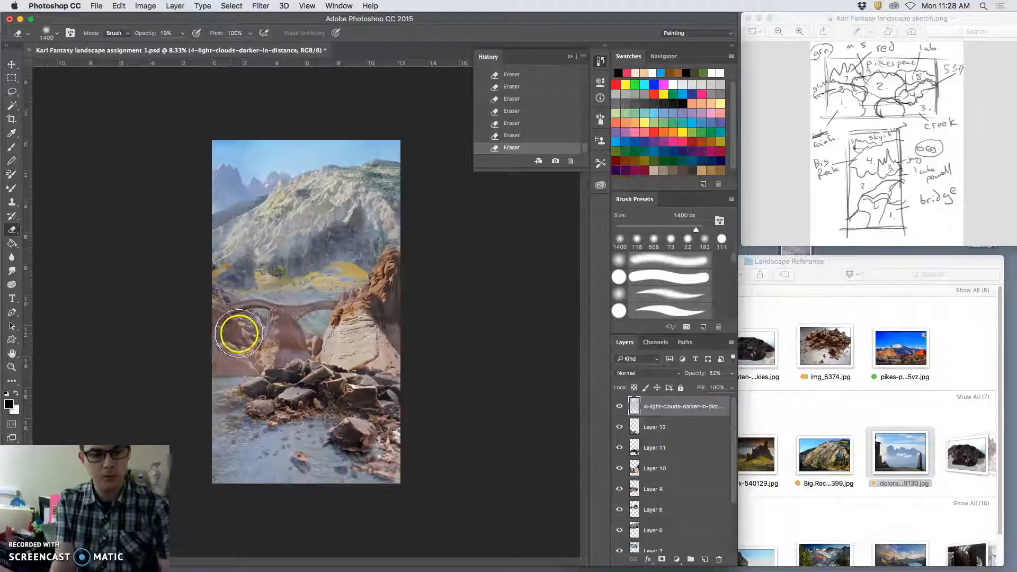
Step: Undo the last three eraser strokes and compare the landscape with and without the cloud layer
key("super+alt+z")
key("super+alt+z")
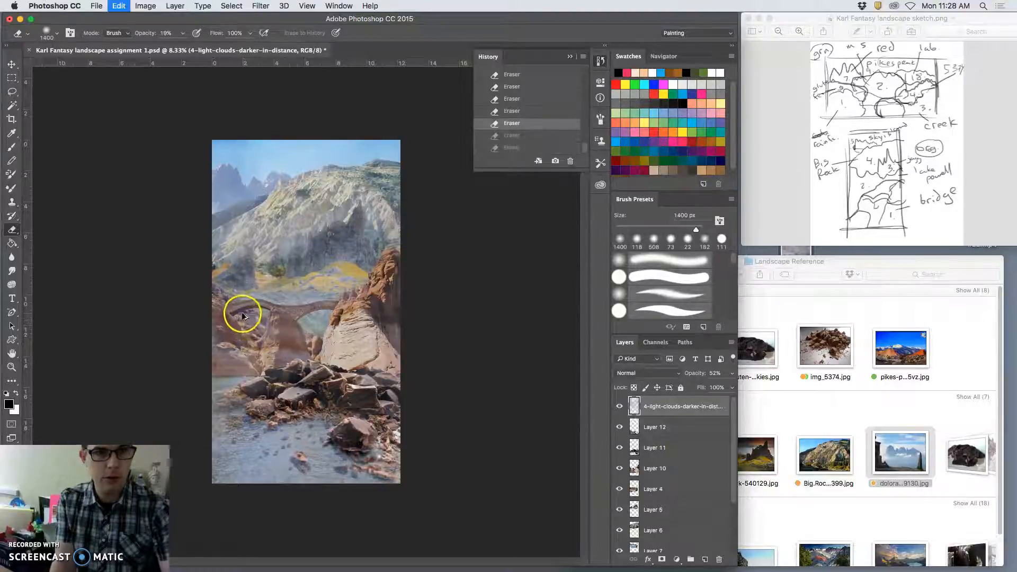
key("super+alt+z")
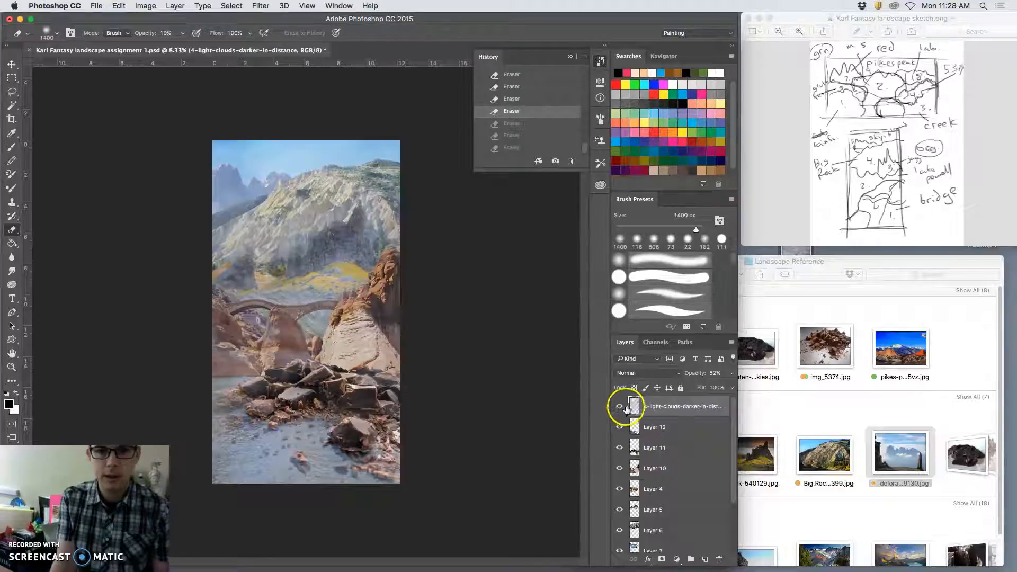
left_click(619, 406)
left_click(618, 407)
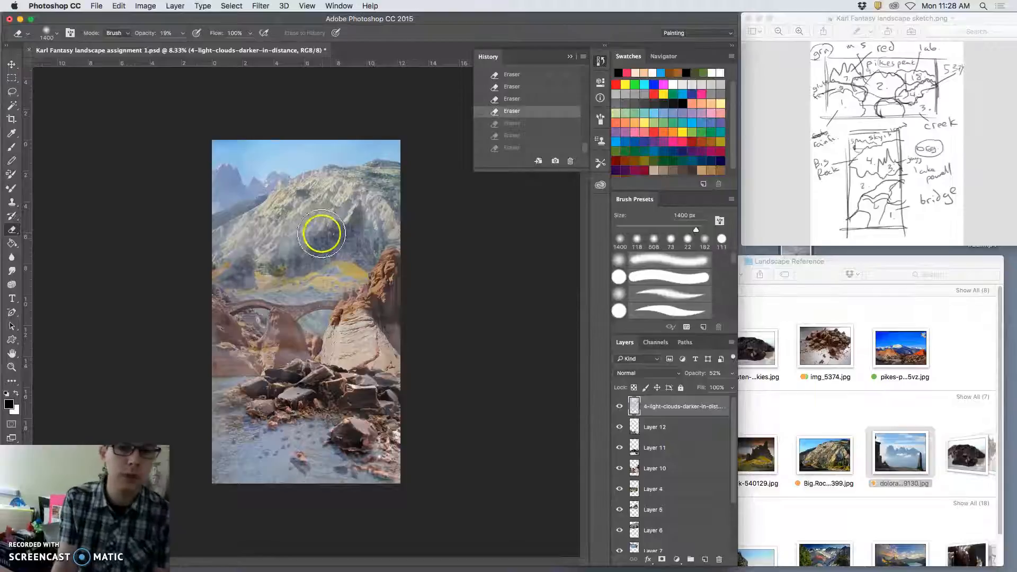
Step: Lightly erase the clouds across the mountain's shaded face and the valley below, comparing against the hidden cloud layer
mouse_move(319, 235)
left_mouse_down()
mouse_move(397, 229)
mouse_move(382, 230)
left_mouse_up()
mouse_move(296, 233)
left_mouse_down()
mouse_move(229, 241)
mouse_move(385, 212)
left_mouse_up()
left_click_drag(299, 280, 225, 288)
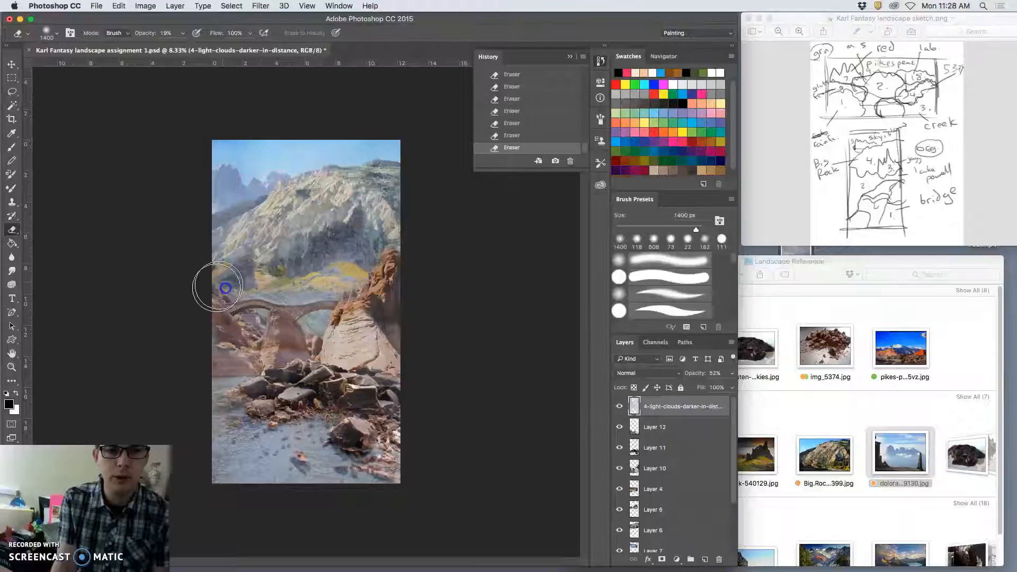
left_click(620, 407)
left_click(619, 407)
left_click(620, 406)
left_click(619, 407)
Step: Thin the remaining clouds around the yellow meadow, above the bridge and along the landscape's left edge
mouse_move(323, 258)
left_mouse_down()
mouse_move(347, 264)
mouse_move(299, 271)
mouse_move(320, 249)
mouse_move(289, 258)
left_mouse_up()
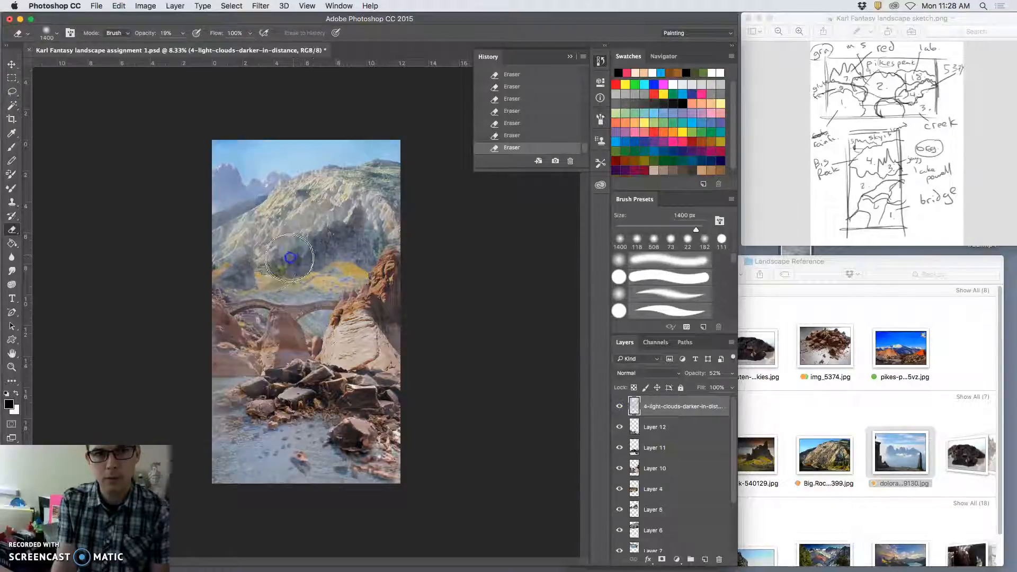
left_click_drag(363, 263, 277, 290)
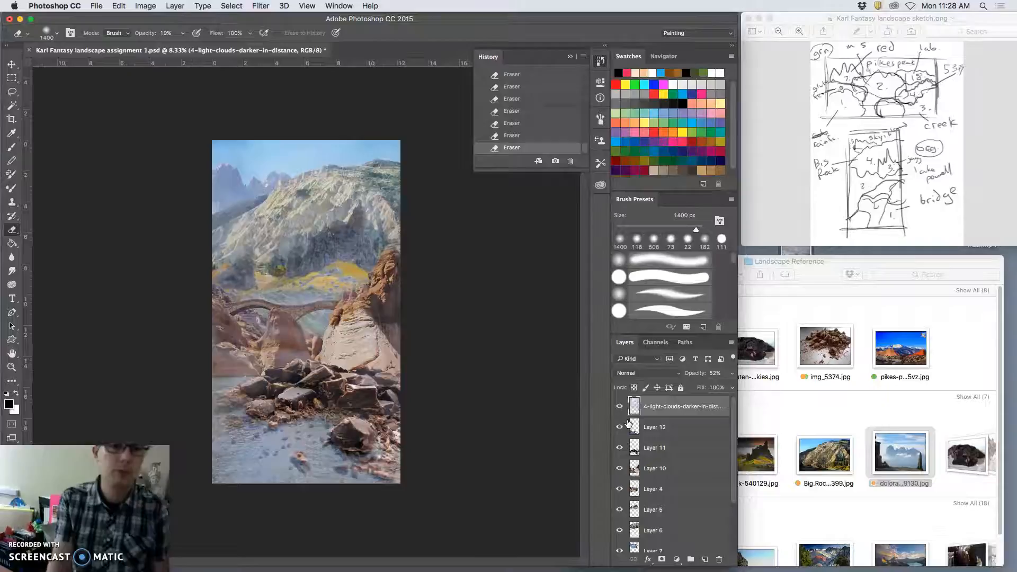
mouse_move(208, 349)
left_mouse_down()
mouse_move(229, 334)
mouse_move(217, 347)
mouse_move(233, 361)
mouse_move(280, 347)
mouse_move(218, 320)
mouse_move(206, 258)
mouse_move(248, 235)
mouse_move(256, 205)
mouse_move(220, 230)
left_mouse_up()
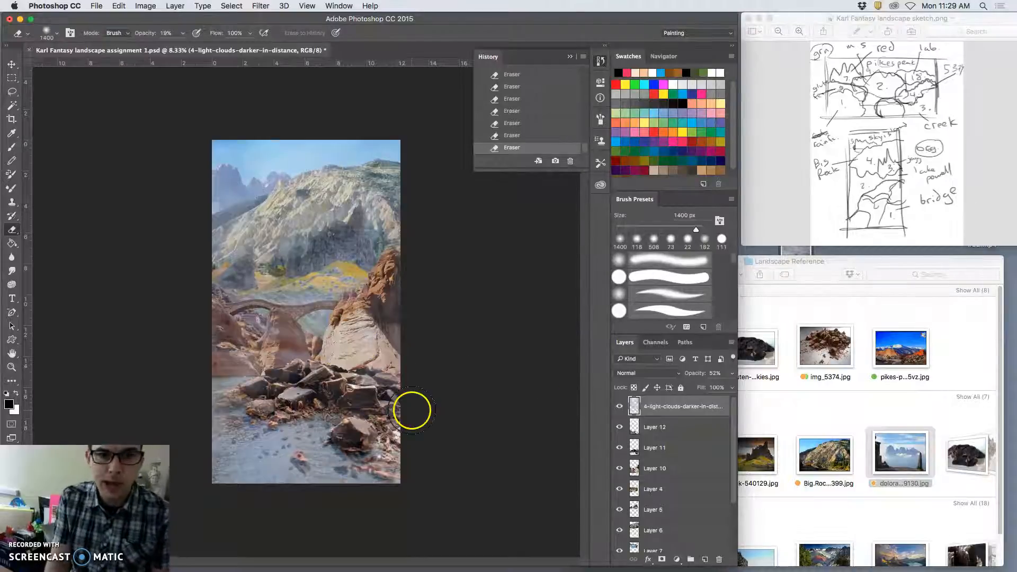
Step: Place the desktop image clouds-1651263 above the first cloud layer and stretch it vertically past the canvas height
key("F11")
key("F11")
left_click_drag(872, 94, 390, 324)
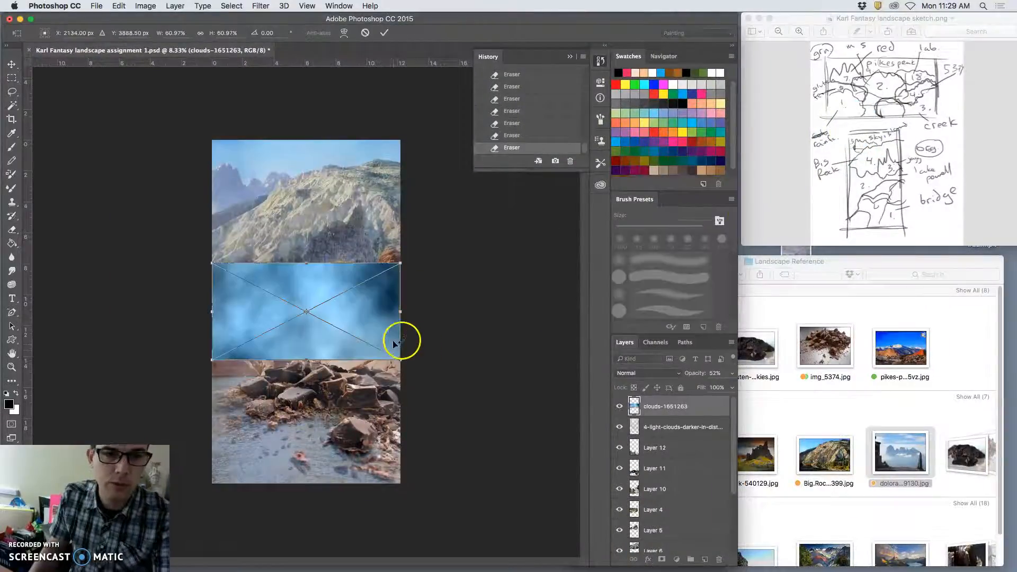
left_click_drag(307, 360, 307, 489)
left_click_drag(303, 263, 315, 117)
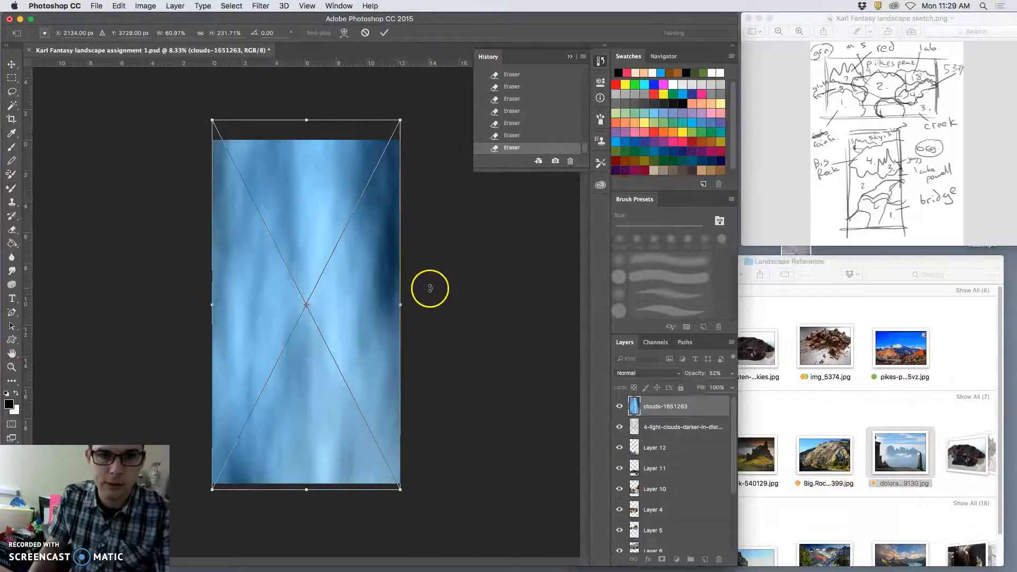
Step: Rotate the placed clouds image about -90 degrees and resize it to cover the entire canvas
left_click_drag(440, 272, 285, 233)
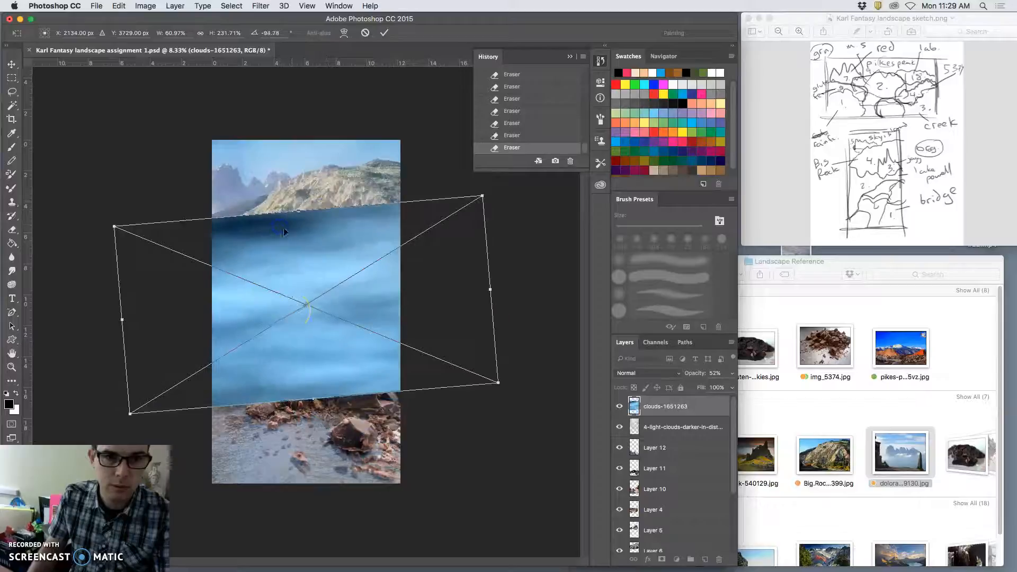
left_click_drag(309, 398, 292, 494)
mouse_move(516, 367)
left_mouse_down()
mouse_move(520, 400)
mouse_move(517, 385)
left_mouse_up()
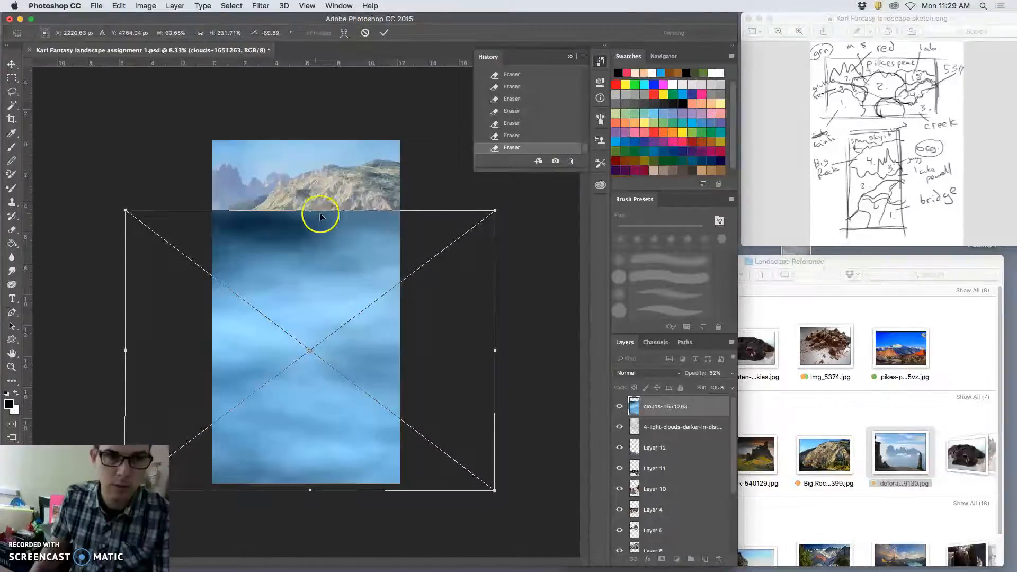
left_click_drag(311, 211, 311, 139)
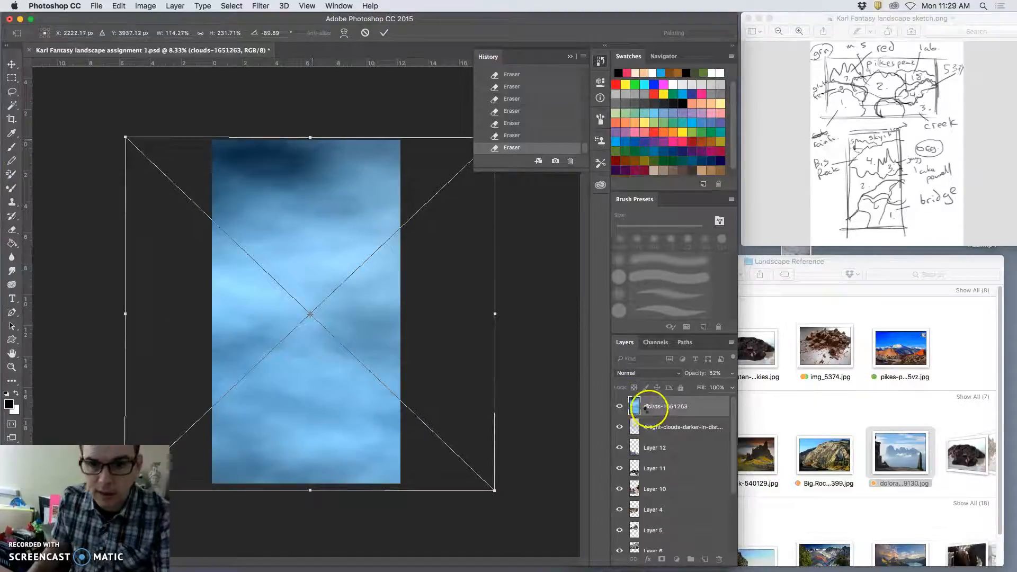
key("Return")
Step: Try Pin Light on the clouds-1651263 layer, choose Overlay as its blending mode, and lower its opacity to 17%
left_click(643, 376)
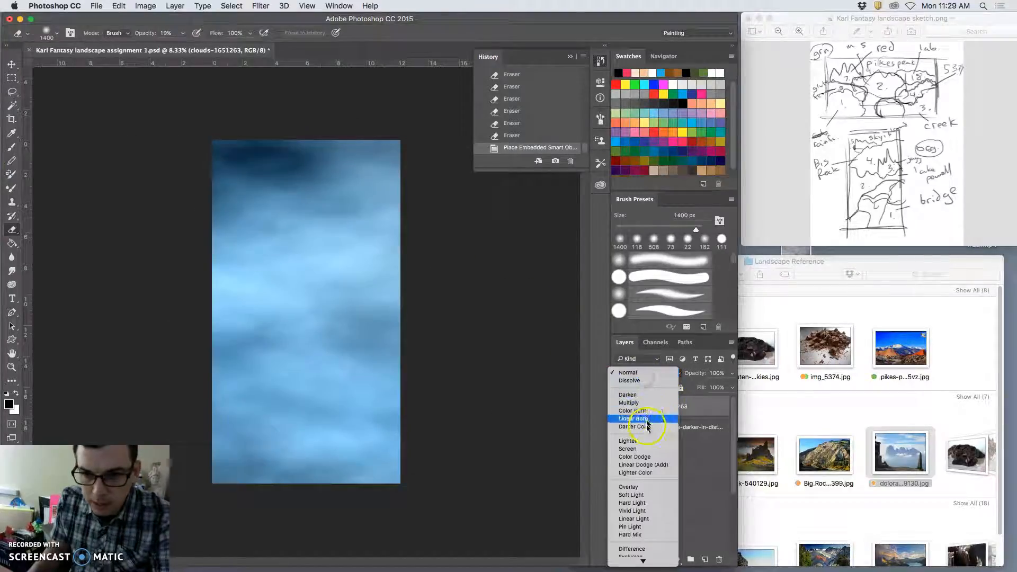
left_click(645, 519)
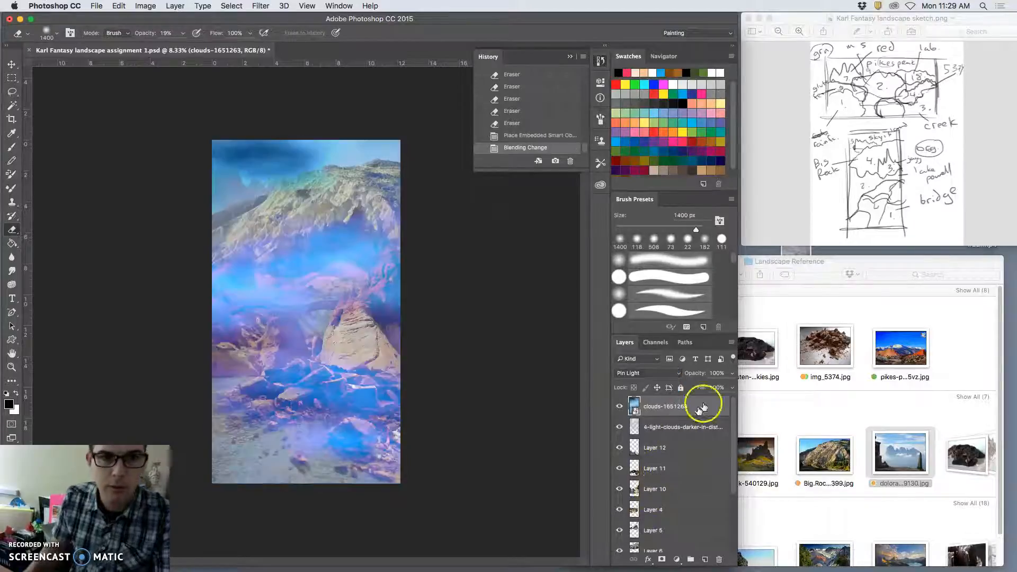
left_click(657, 373)
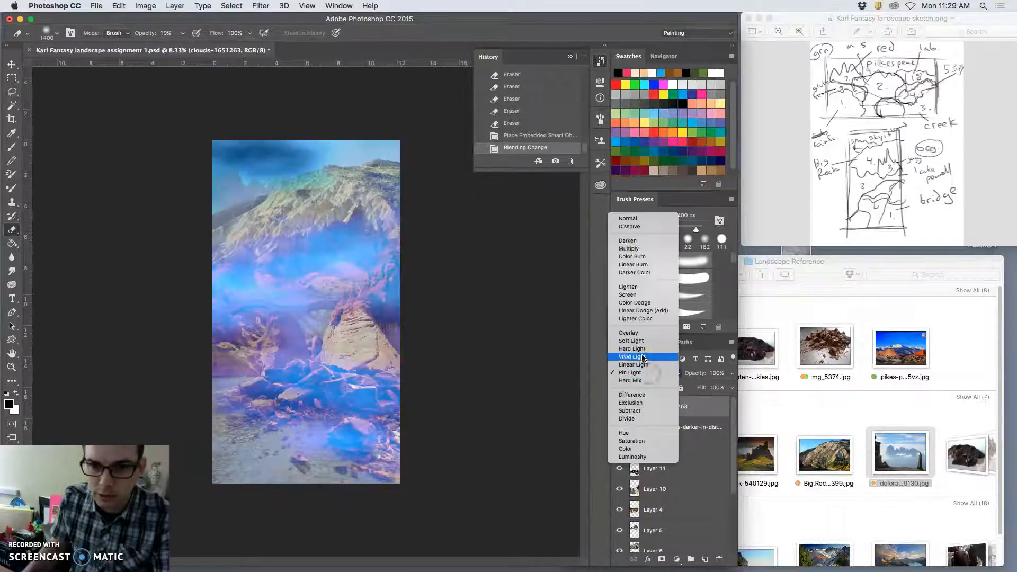
left_click(635, 334)
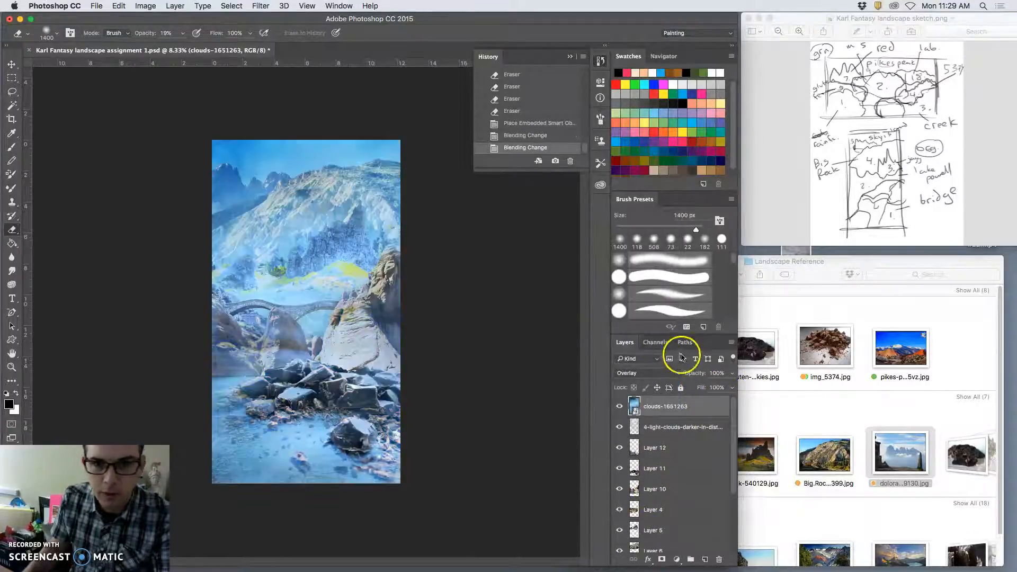
left_click(732, 373)
left_click_drag(703, 388, 690, 387)
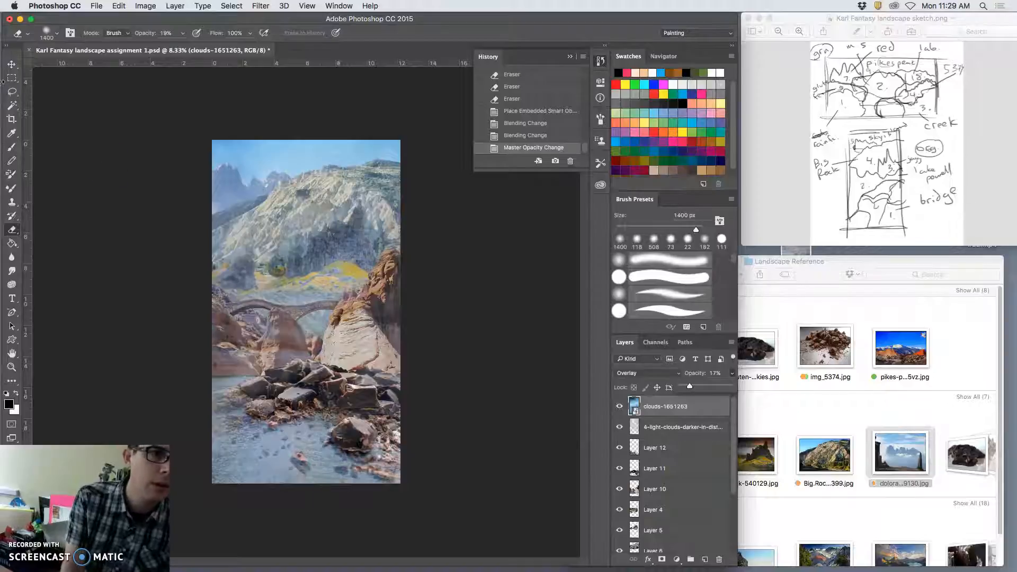
Step: Lasso winding bands across the clouds-1651263 image, copy them to a new layer, and hide the original clouds layer
left_click(19, 91)
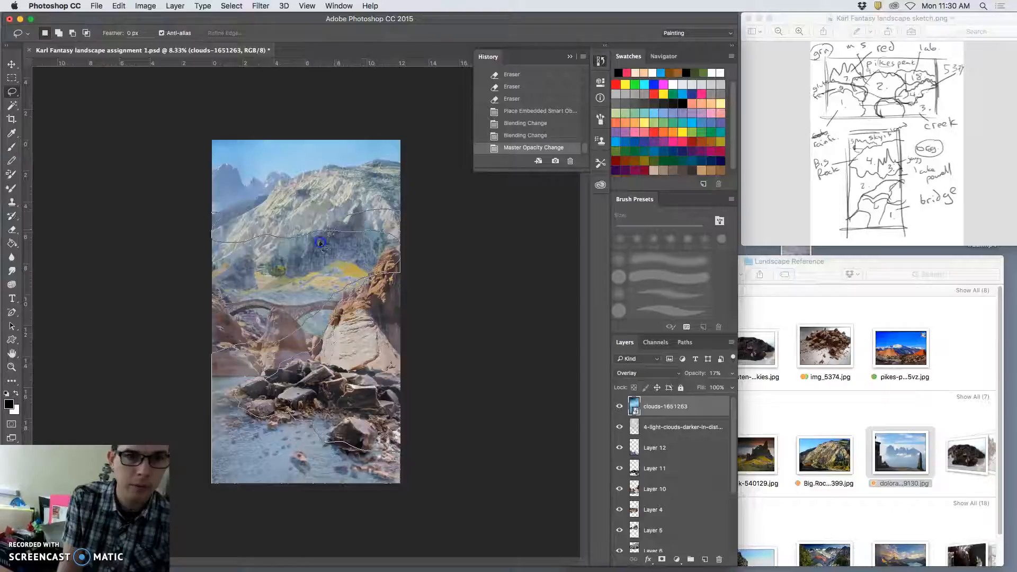
left_click_drag(182, 259, 189, 211)
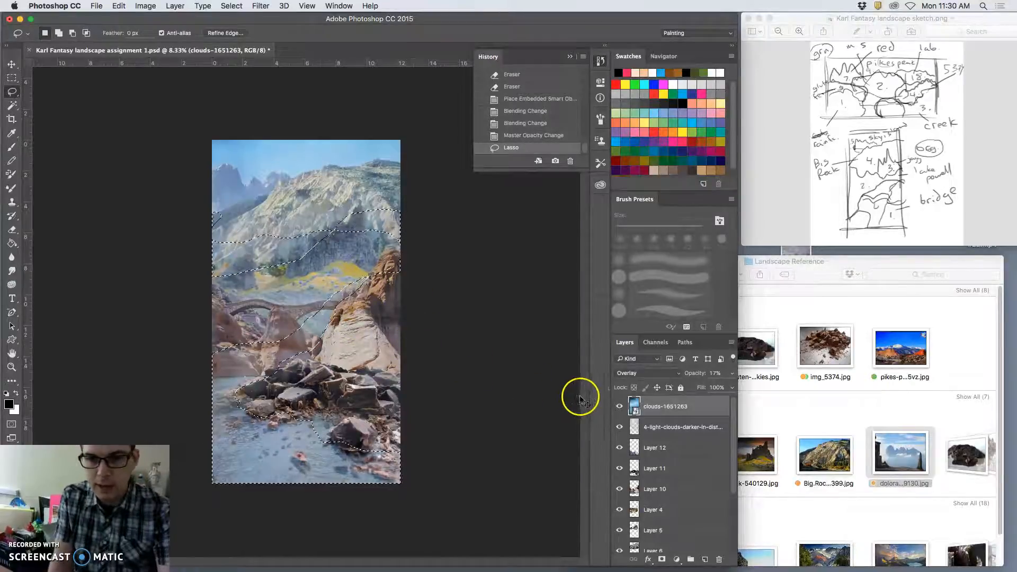
key("ctrl+j")
left_click(617, 428)
left_click(686, 402)
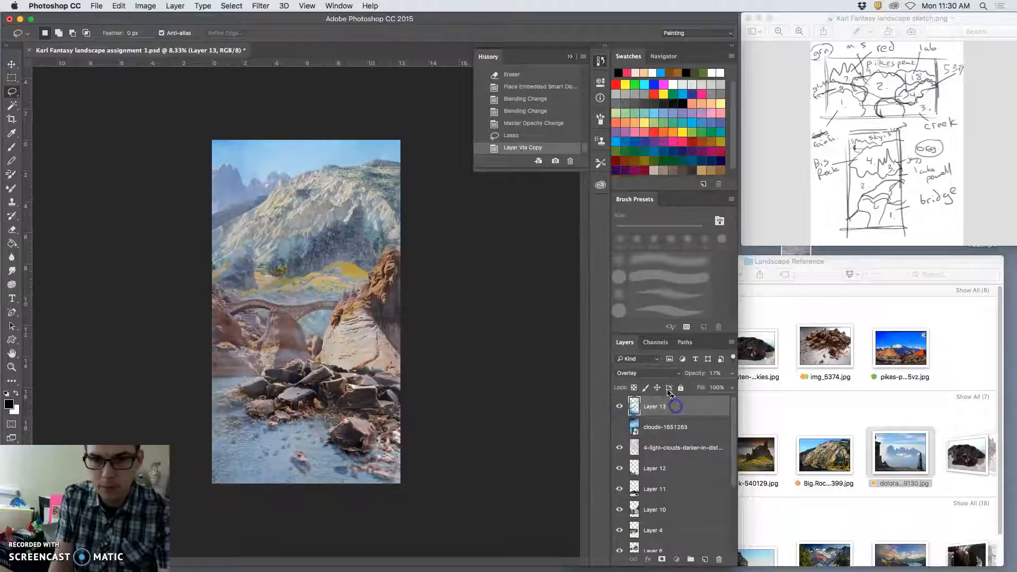
Step: Set the copied cloud bands layer to Normal blending and raise its opacity to 100%
left_click(647, 373)
left_click(648, 260)
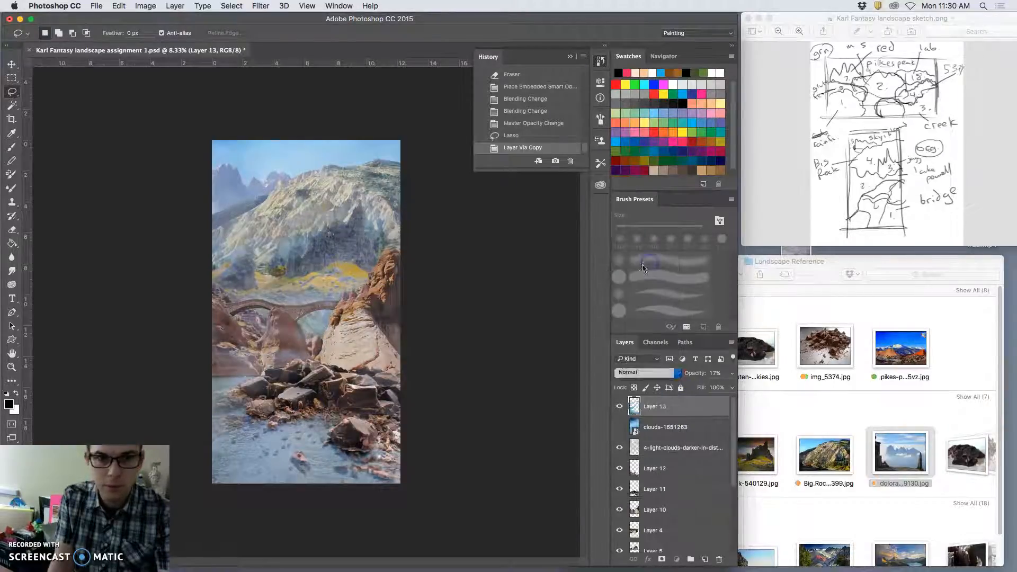
left_click(731, 376)
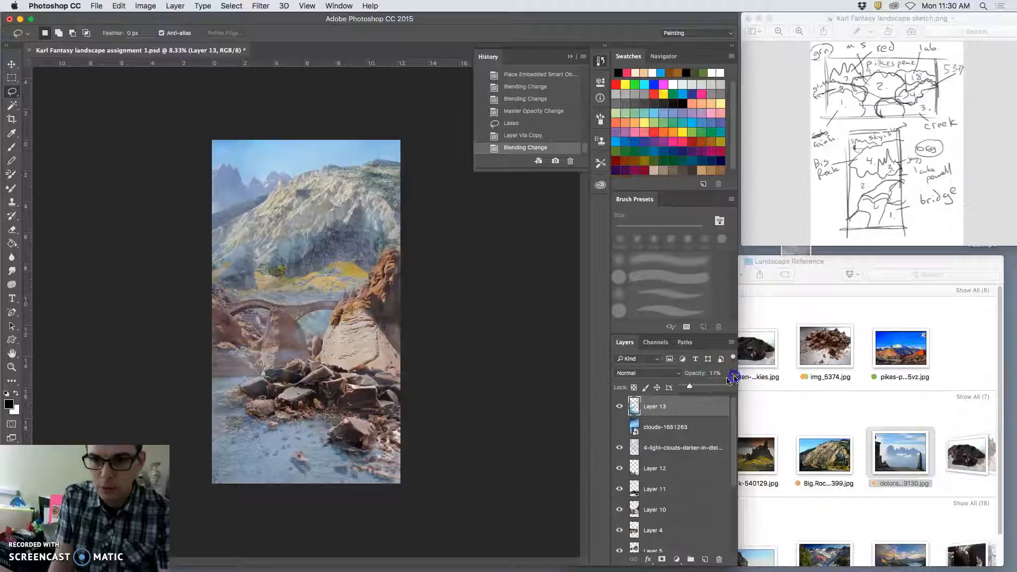
left_click_drag(690, 389, 737, 388)
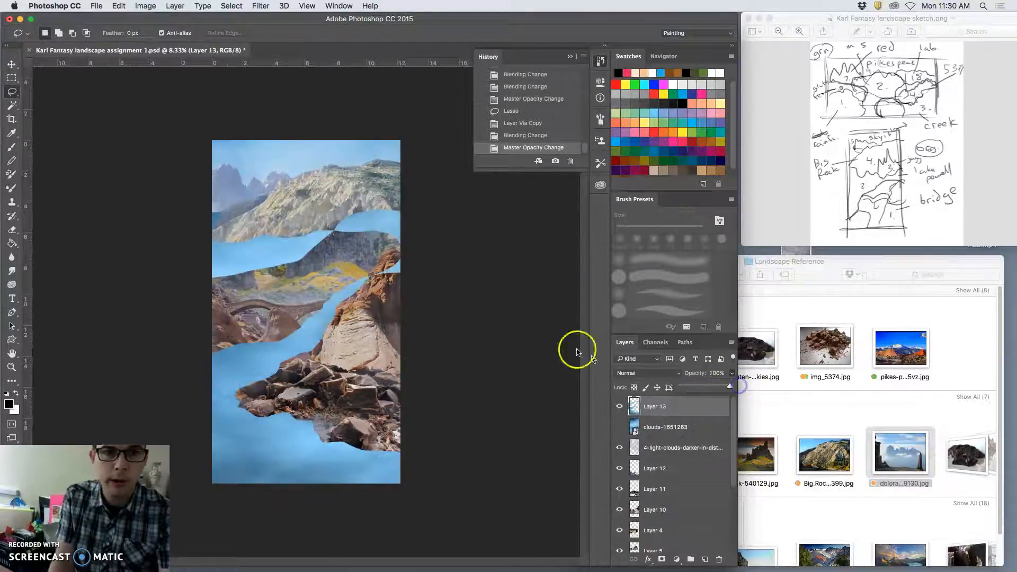
Step: Apply a Gaussian Blur to the cloud bands to soften their hard edges
left_click(261, 7)
left_click(276, 167)
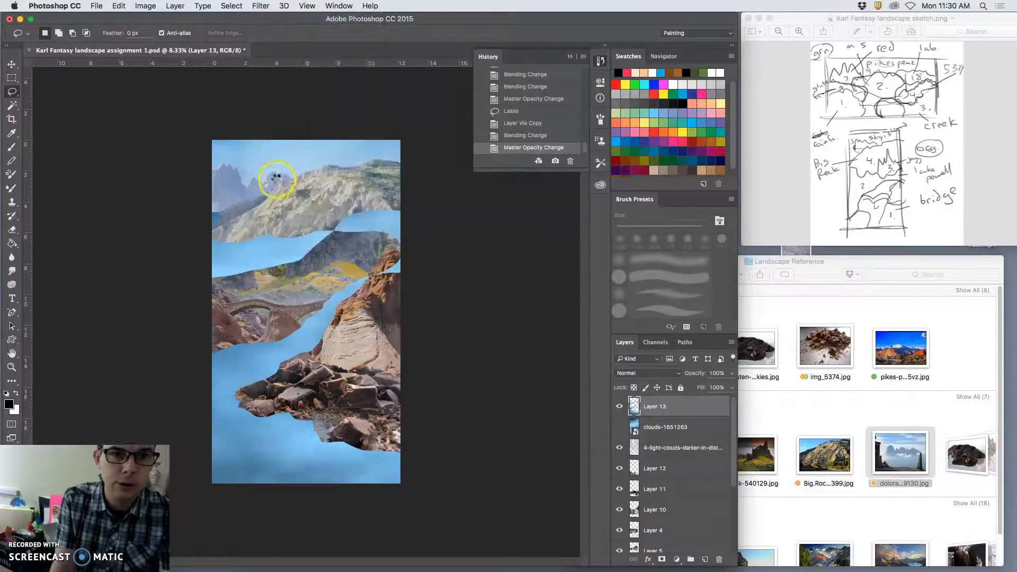
left_click(622, 427)
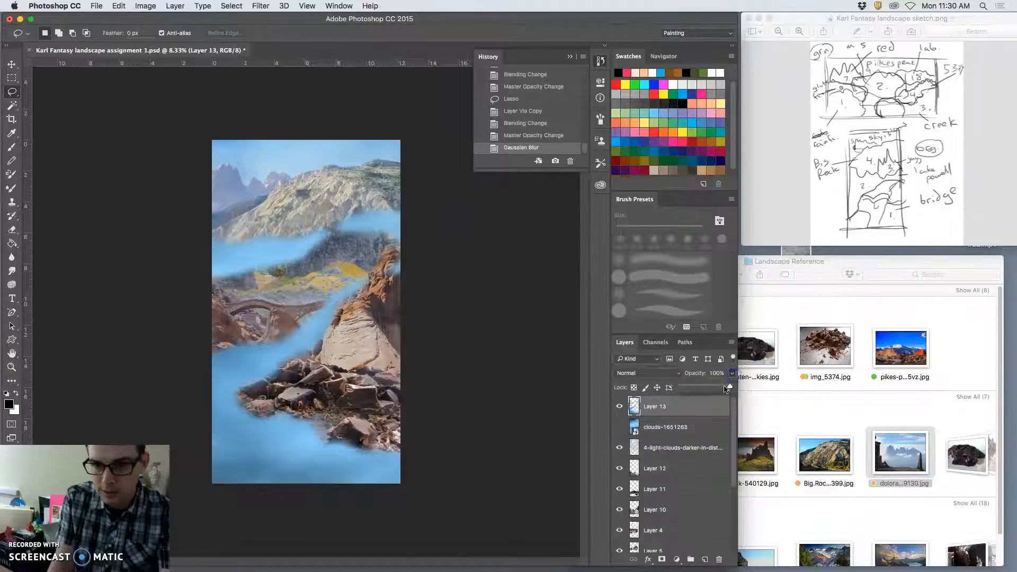
Step: Lower the blurred cloud layer's opacity to 61% and set its blending mode to Overlay
left_click_drag(711, 390, 715, 389)
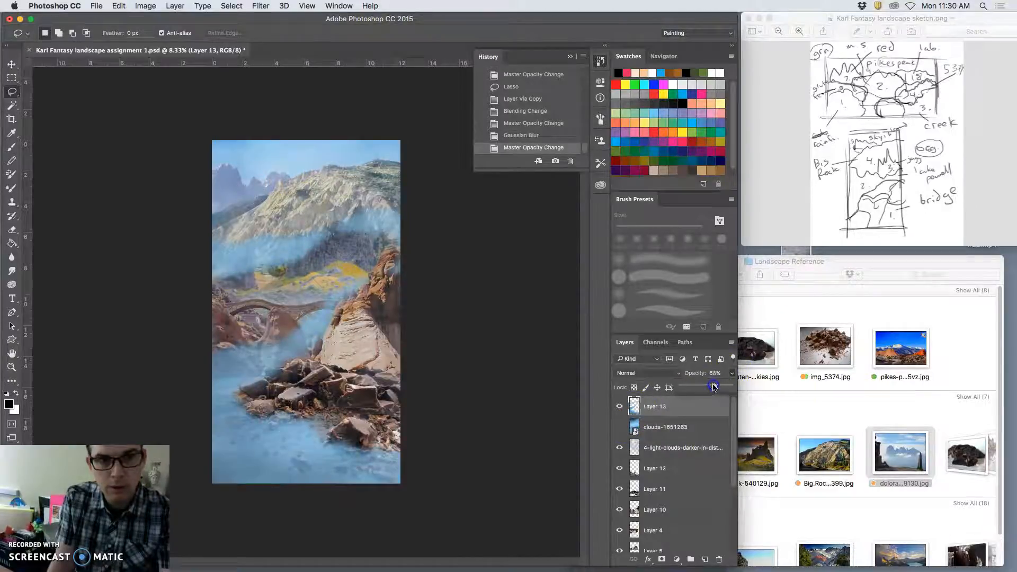
left_click(645, 376)
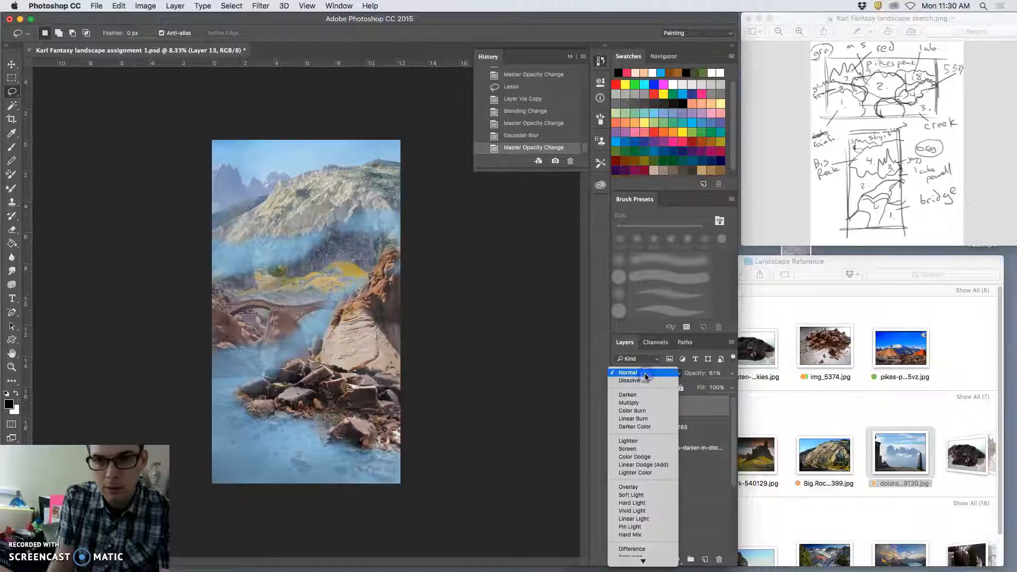
left_click(639, 483)
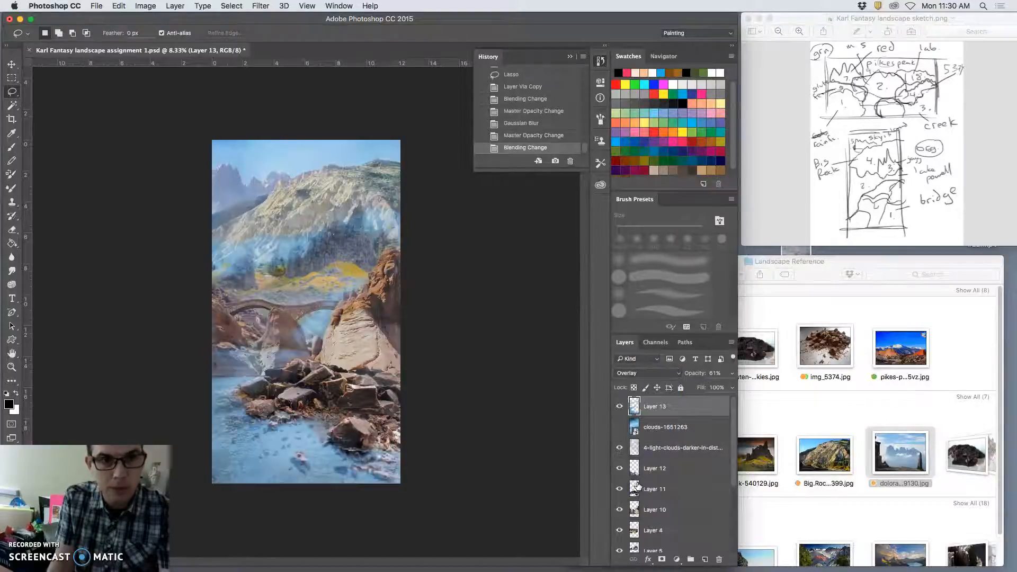
Step: Apply Color Balance to the midtones of Layer 13 with color levels +72, +19 and -52
left_click(145, 6)
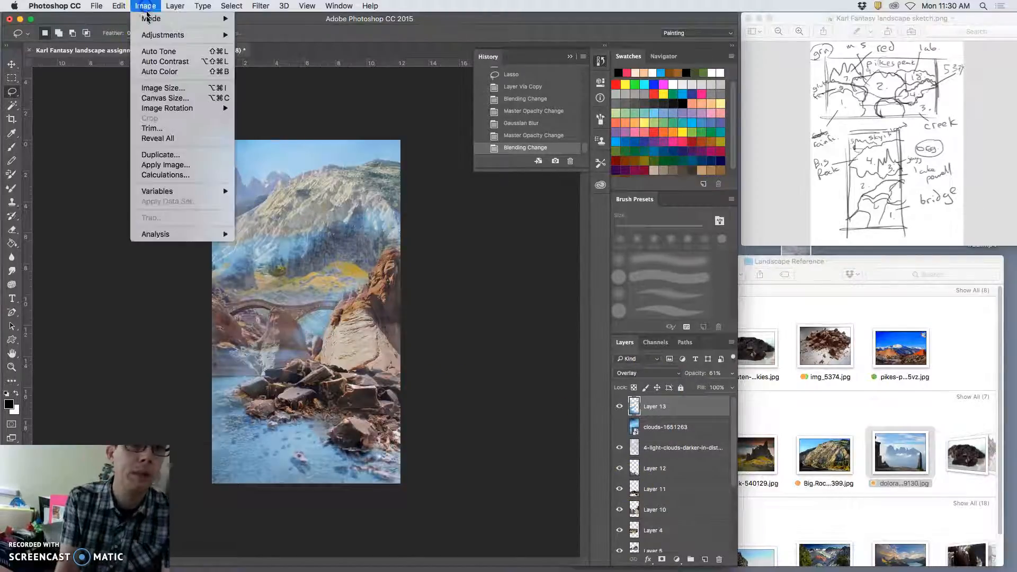
mouse_move(154, 38)
left_click(272, 102)
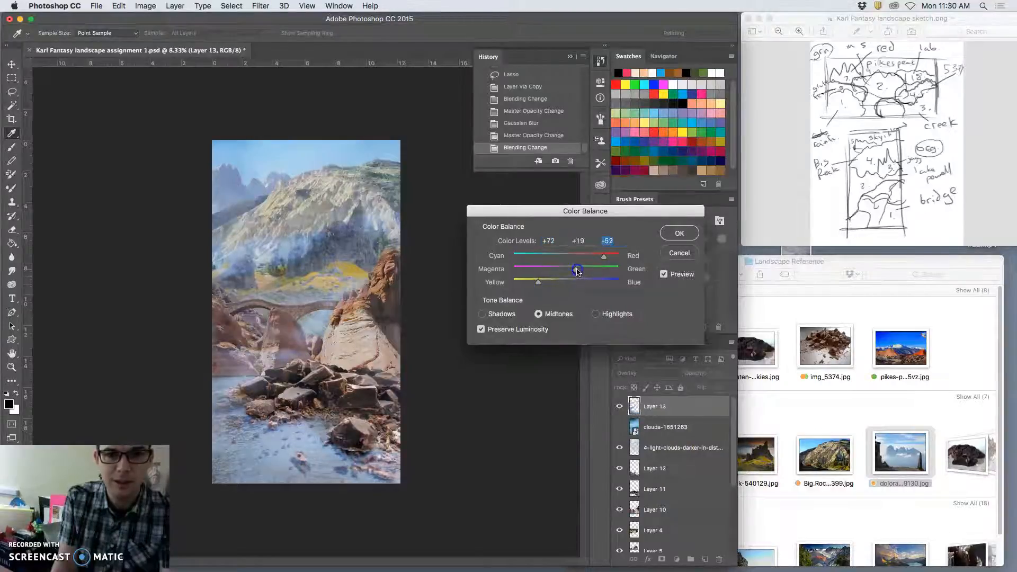
left_click(679, 233)
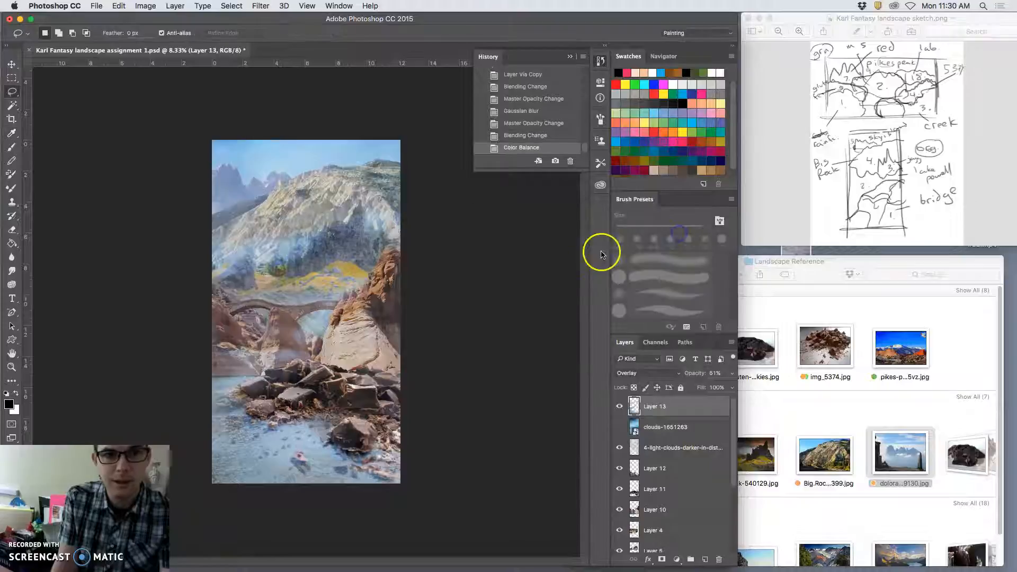
Step: Set the Eraser to 332 px at 63% opacity and erase Layer 13's clouds over the big mountain's dark cliff
left_click(12, 229)
left_click(182, 34)
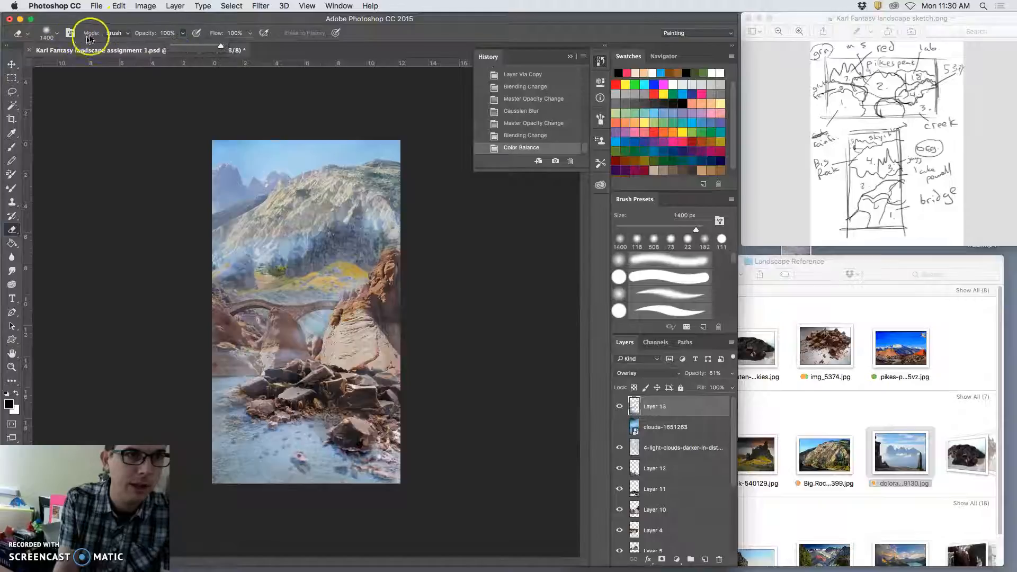
left_click(57, 34)
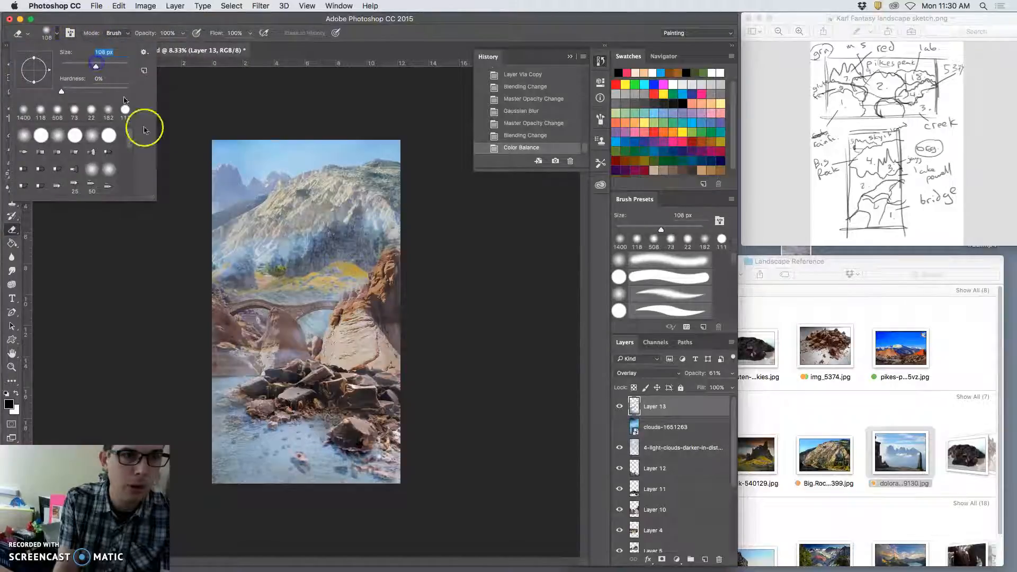
left_click_drag(96, 66, 112, 65)
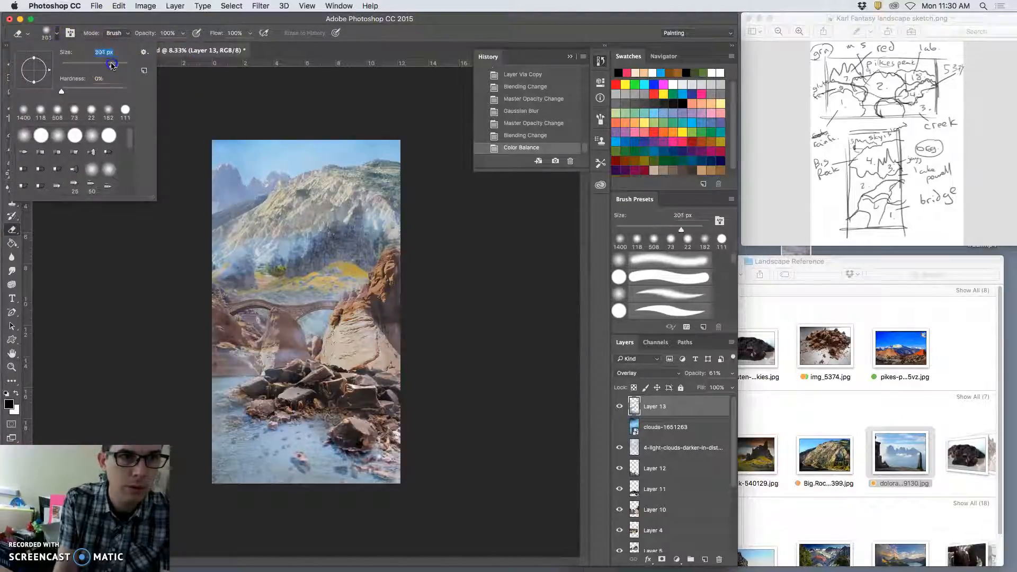
left_click(183, 34)
left_click(247, 211)
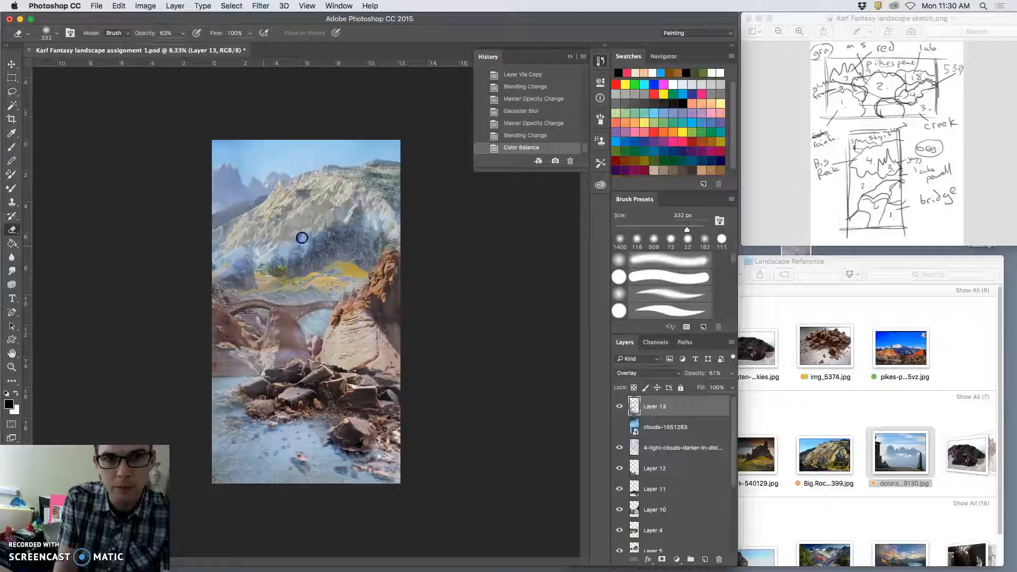
mouse_move(327, 233)
left_mouse_down()
mouse_move(356, 217)
mouse_move(351, 227)
left_mouse_up()
left_click_drag(348, 230, 353, 236)
left_click_drag(356, 230, 359, 242)
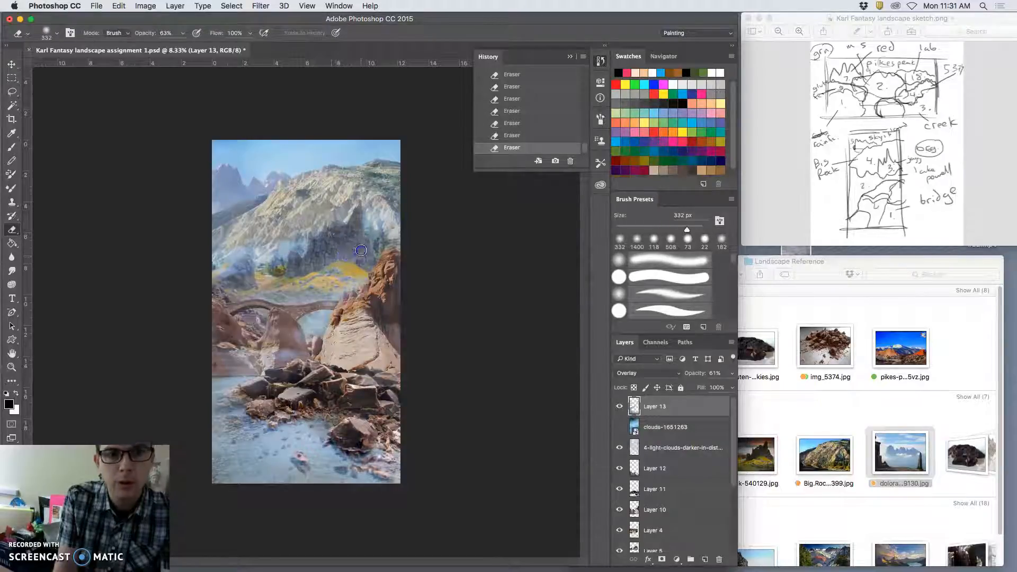
Step: Erase Layer 13's clouds around the meadow, bridge, red rocks and shoreline, and compare the image with the layer hidden and shown
mouse_move(228, 261)
left_mouse_down()
mouse_move(285, 354)
mouse_move(286, 324)
mouse_move(331, 313)
mouse_move(276, 352)
mouse_move(356, 304)
mouse_move(376, 275)
mouse_move(244, 357)
mouse_move(232, 386)
mouse_move(303, 327)
left_mouse_up()
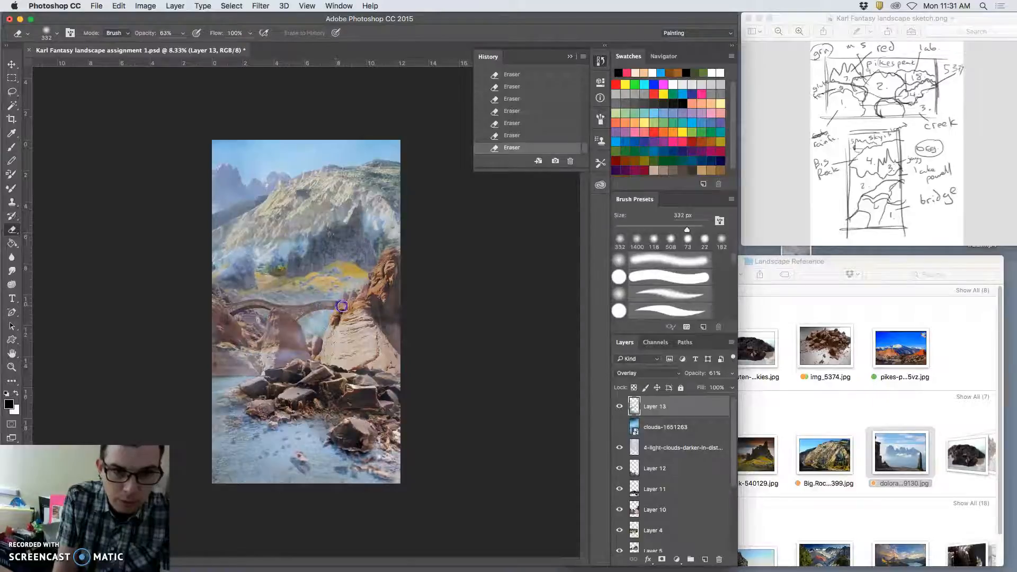
left_click_drag(367, 294, 306, 363)
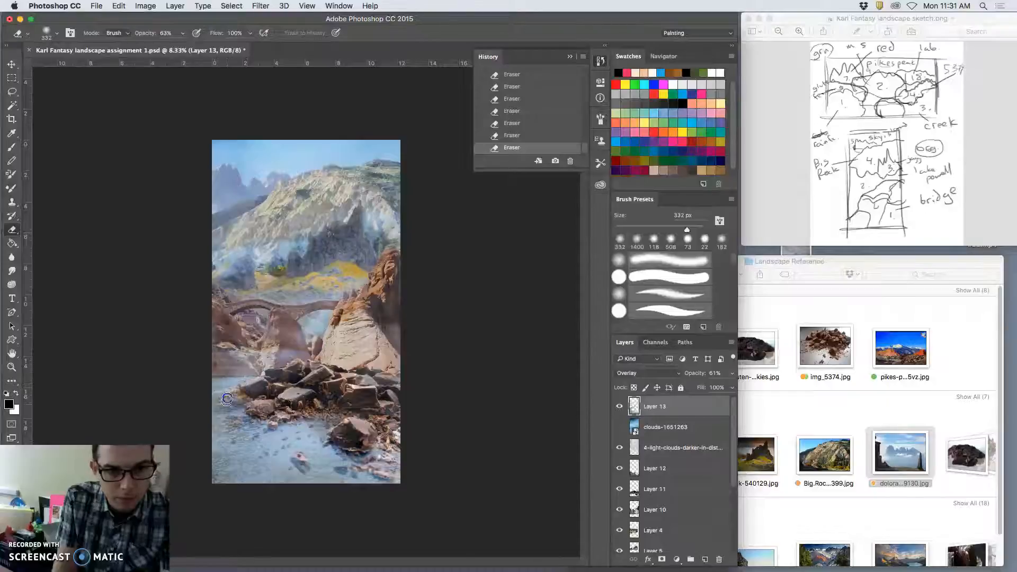
mouse_move(308, 395)
left_mouse_down()
mouse_move(350, 431)
mouse_move(319, 441)
mouse_move(395, 461)
mouse_move(332, 446)
mouse_move(317, 381)
mouse_move(246, 350)
left_mouse_up()
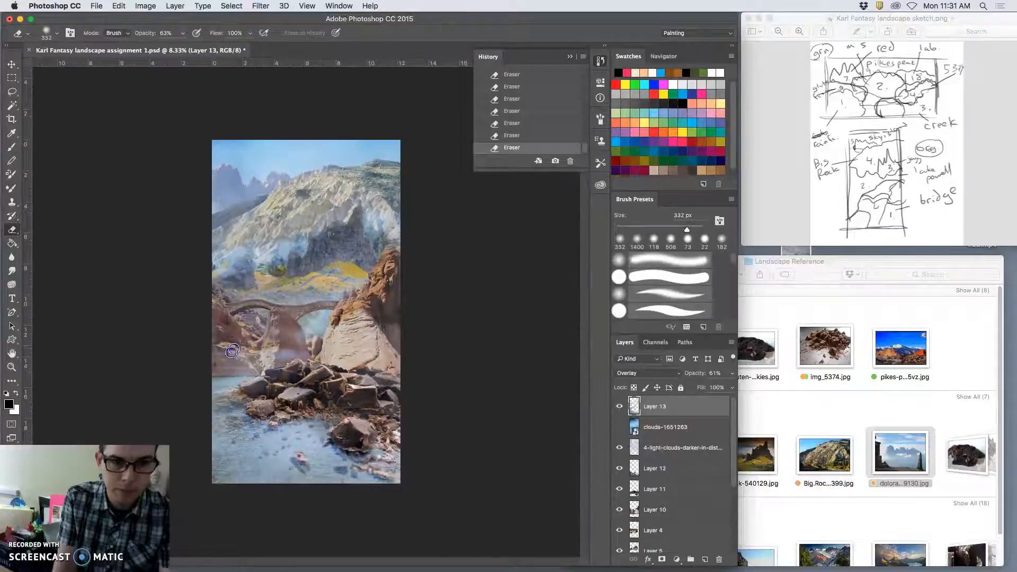
left_click(619, 406)
left_click(618, 406)
left_click(618, 406)
left_click(617, 407)
Step: Darken Layer 13 with Levels, setting the midtone input to 0.57 and the white output level to 206
left_click(656, 407)
left_click(540, 333)
left_click(148, 6)
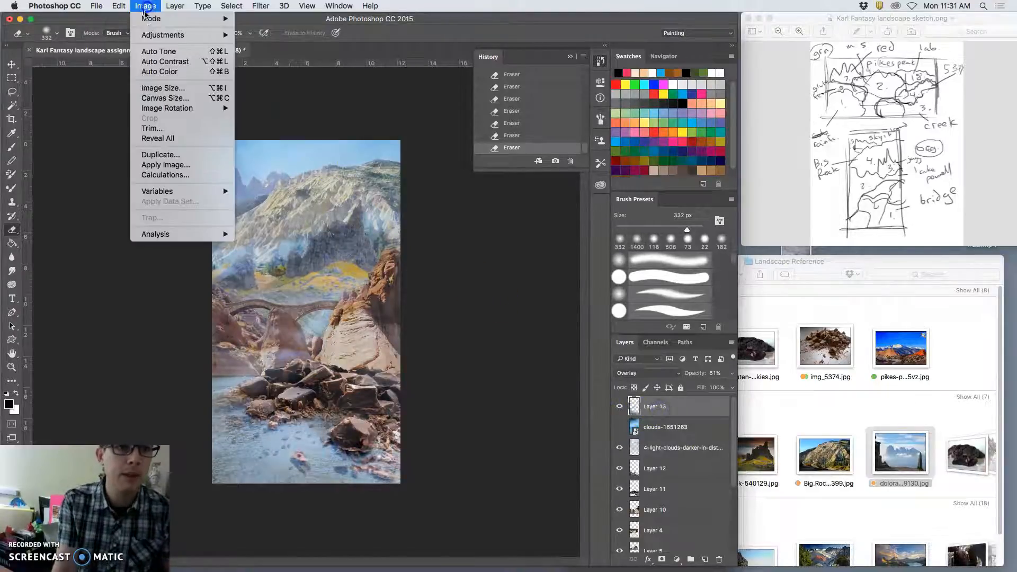
mouse_move(156, 35)
left_click(258, 45)
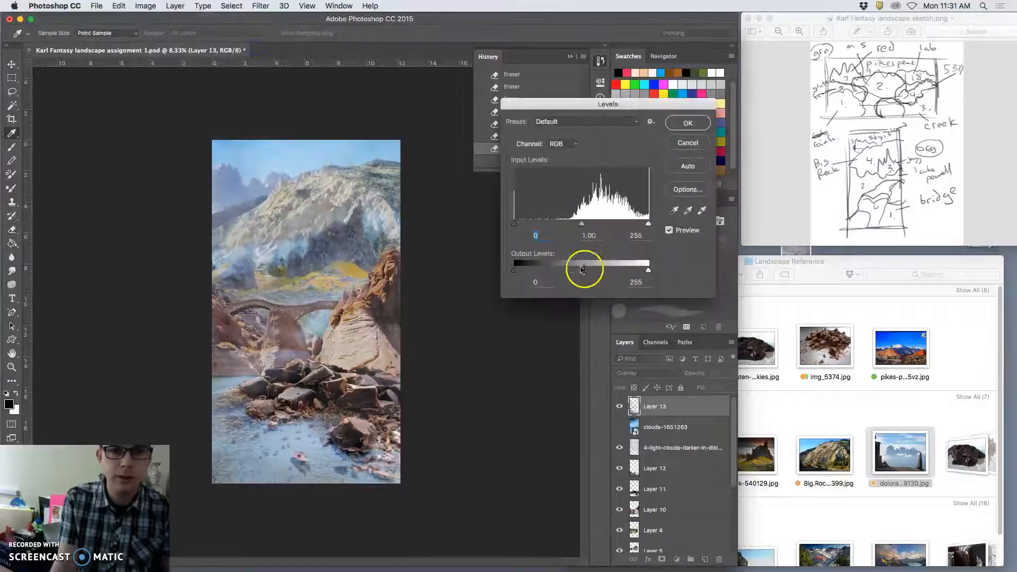
left_click_drag(585, 223, 604, 223)
left_click_drag(648, 270, 625, 271)
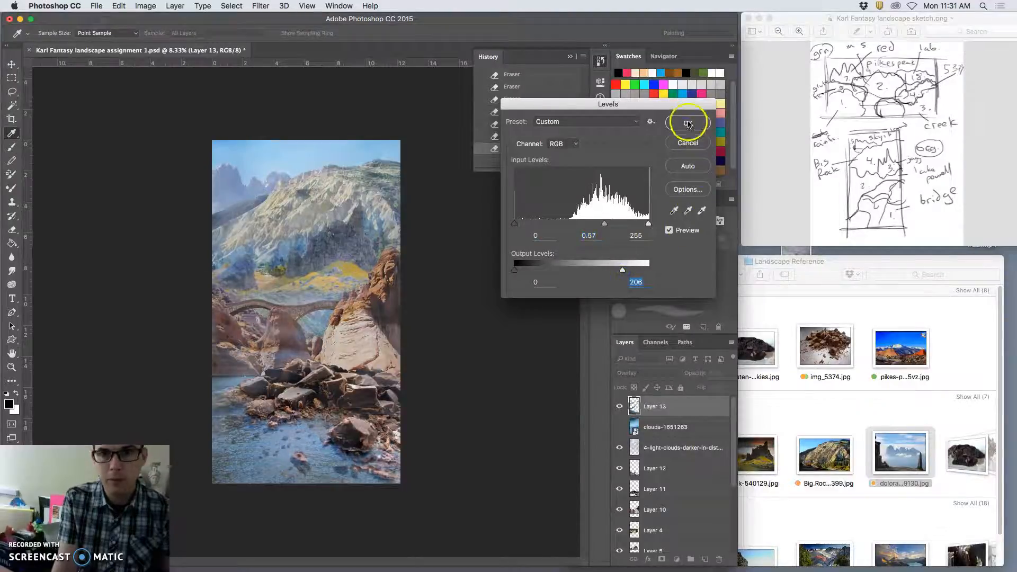
left_click(687, 123)
Step: Compare the landscape with Layer 13 hidden and shown, and lower that layer's opacity to 51%
left_click(619, 406)
left_click(620, 407)
left_click(620, 406)
left_click(619, 407)
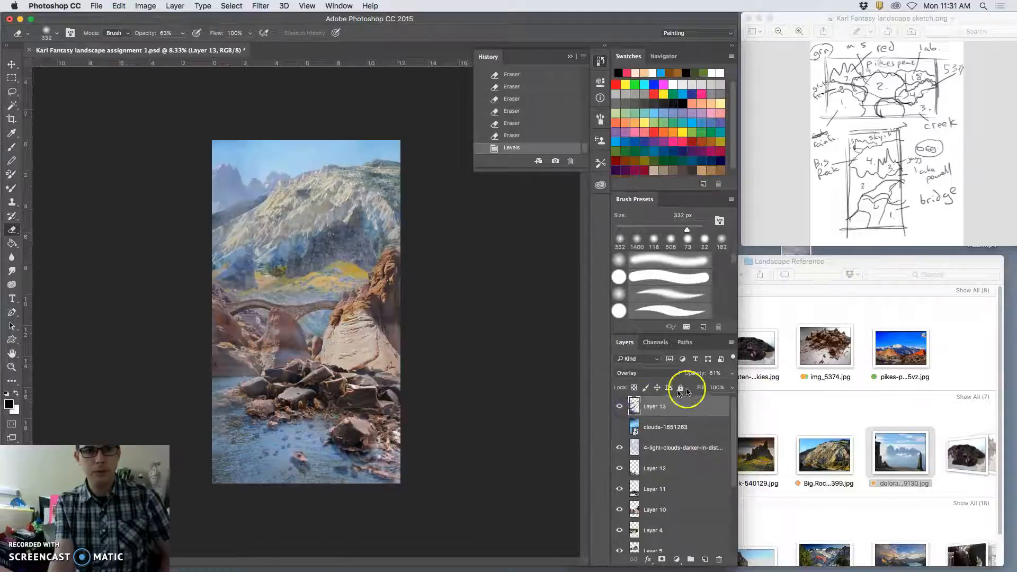
left_click(732, 373)
left_click_drag(710, 386, 701, 390)
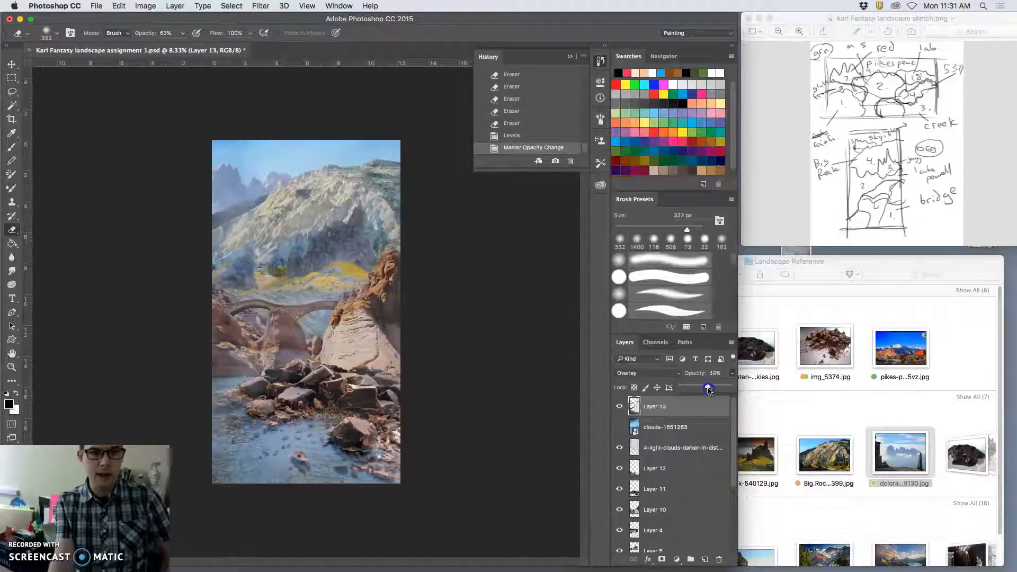
left_click_drag(714, 389, 713, 388)
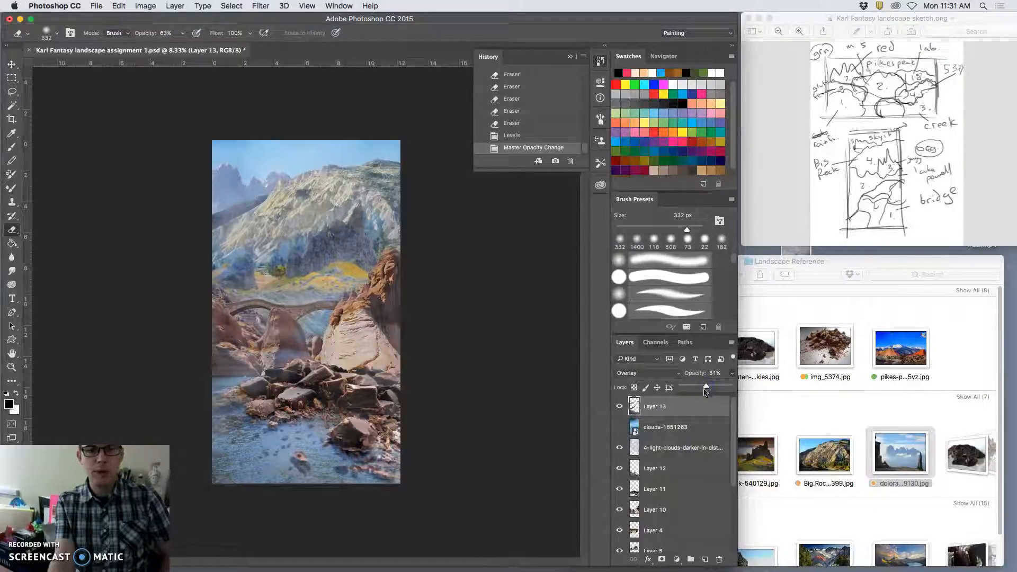
Step: Erase Layer 13's clouds over the cliff base and yellow meadow, and briefly preview the hidden clouds-1651263 layer
left_click(343, 256)
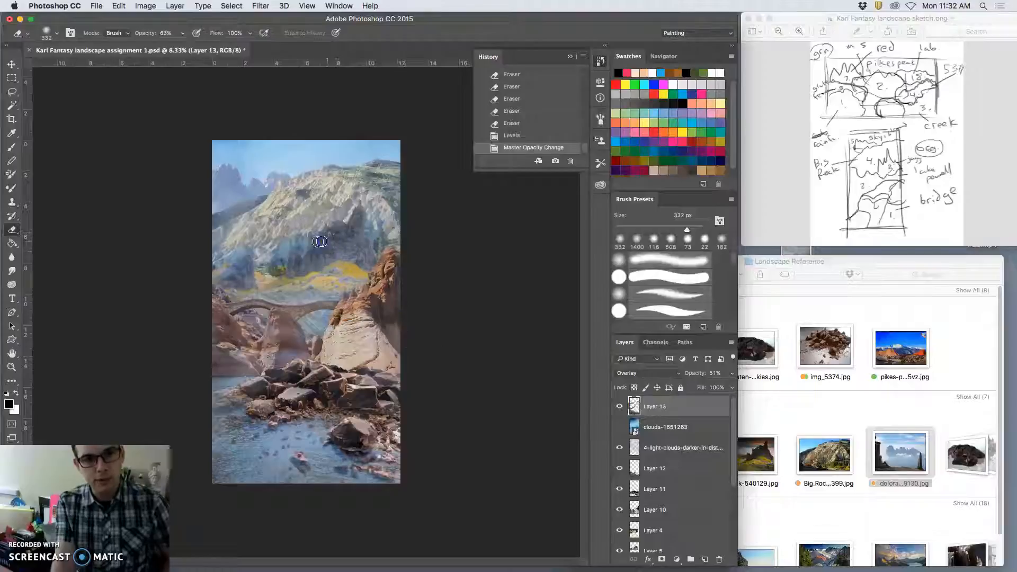
left_click_drag(305, 262, 327, 271)
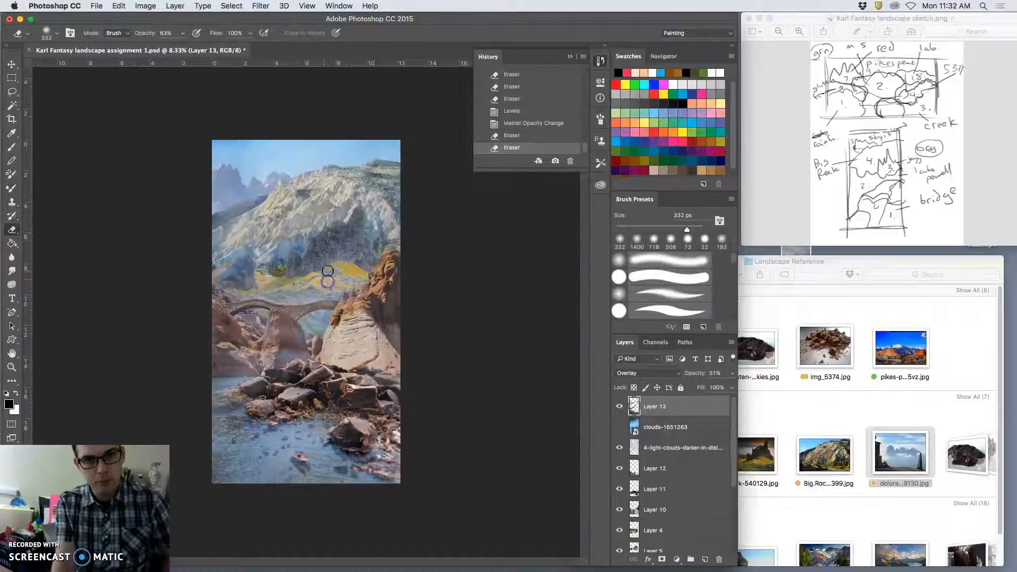
left_click(324, 285)
left_click(620, 426)
left_click(620, 427)
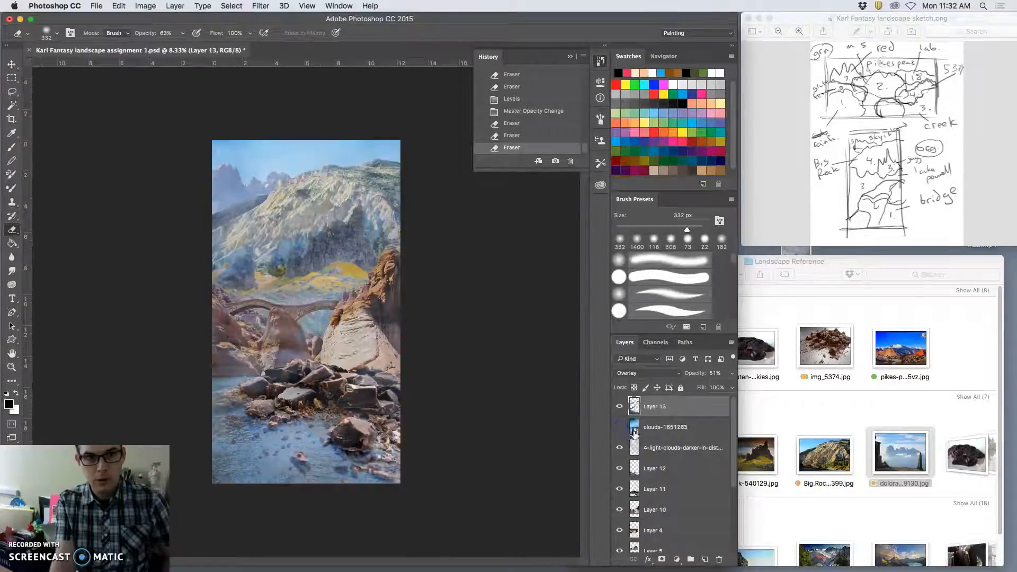
Step: Erase the 4-light-clouds-darker-in-distance layer over the yellow meadow and along the top of the bridge
left_click(654, 447)
left_click_drag(333, 255, 327, 246)
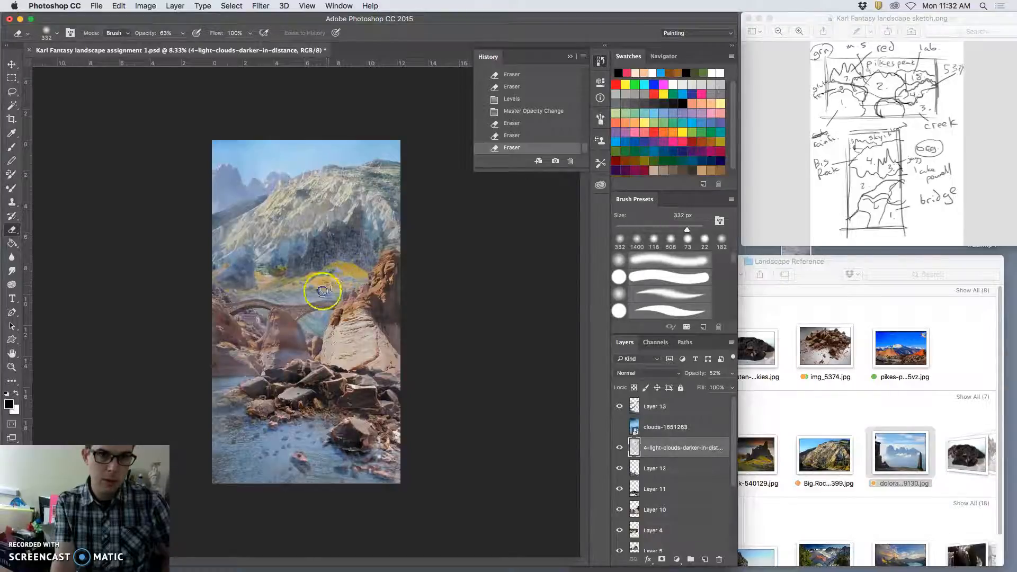
left_click(276, 302)
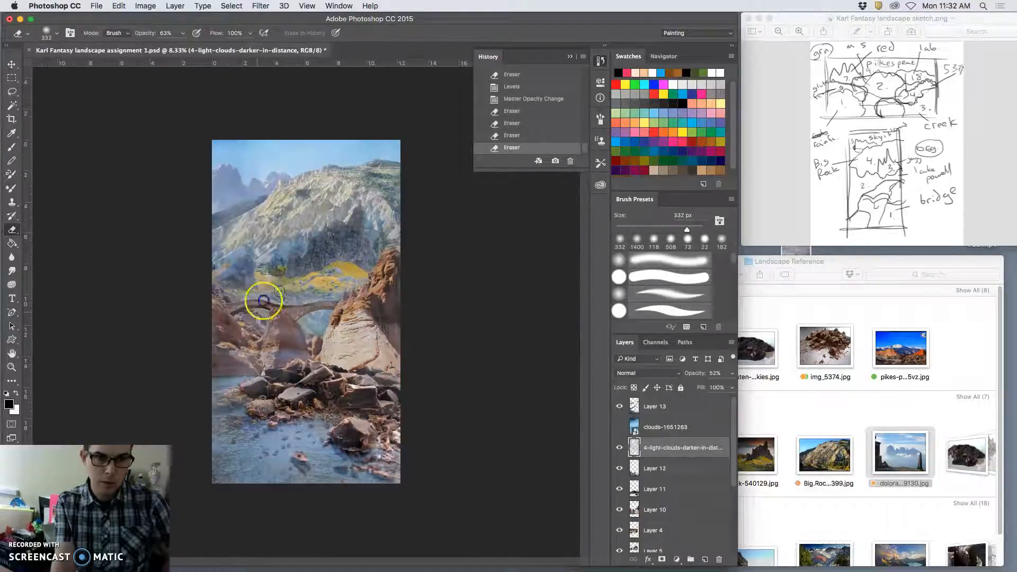
left_click(211, 304)
Step: Erase the same light clouds layer over the canyon rocks and central pillar beneath the bridge
left_click(265, 327)
left_click(313, 326)
left_click(266, 325)
left_click(243, 344)
left_click(261, 329)
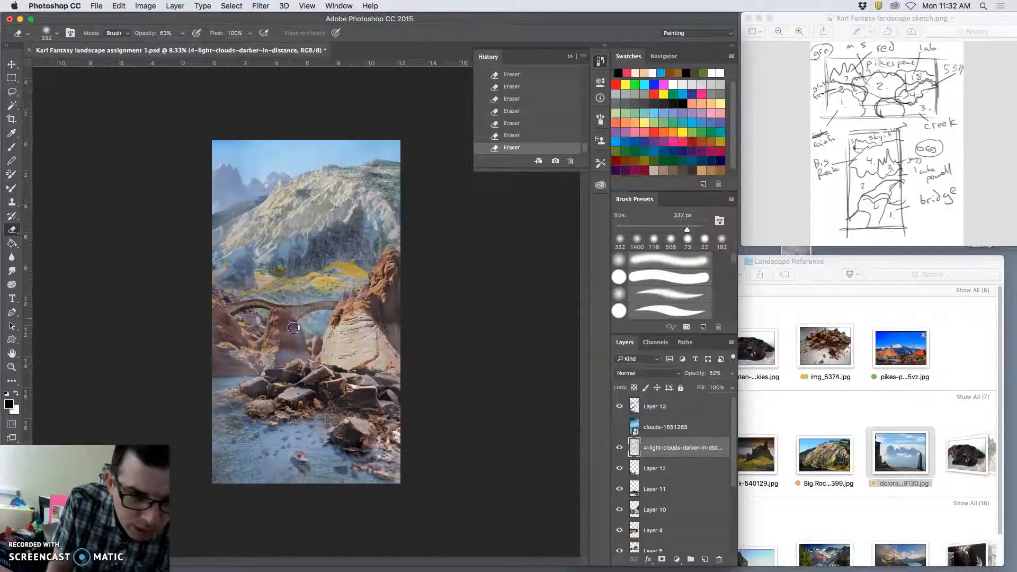
left_click_drag(298, 324, 303, 319)
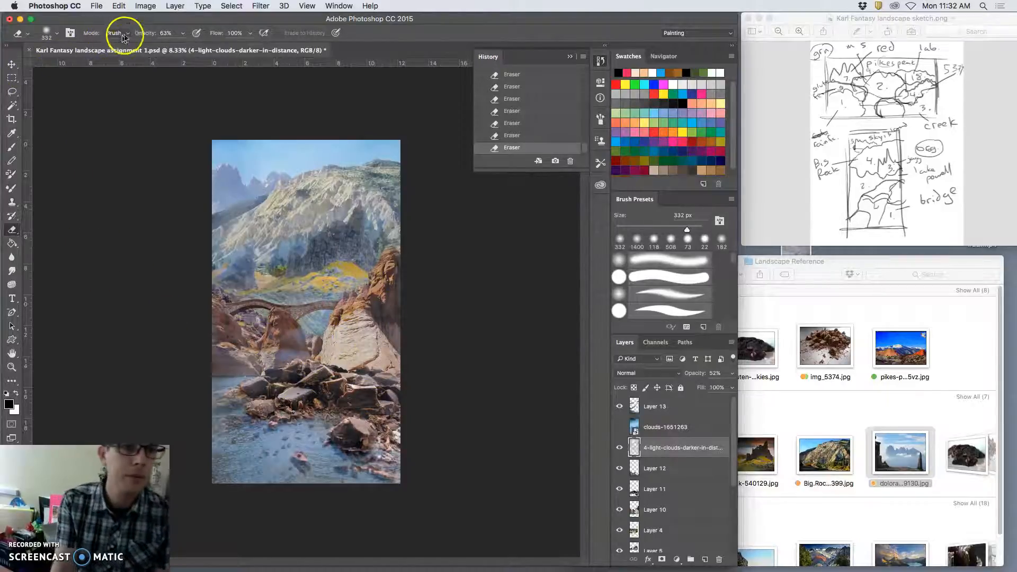
Step: Set the eraser to 34% opacity and 476 px, and soften the light clouds over the central pillar beneath the bridge
left_click(181, 33)
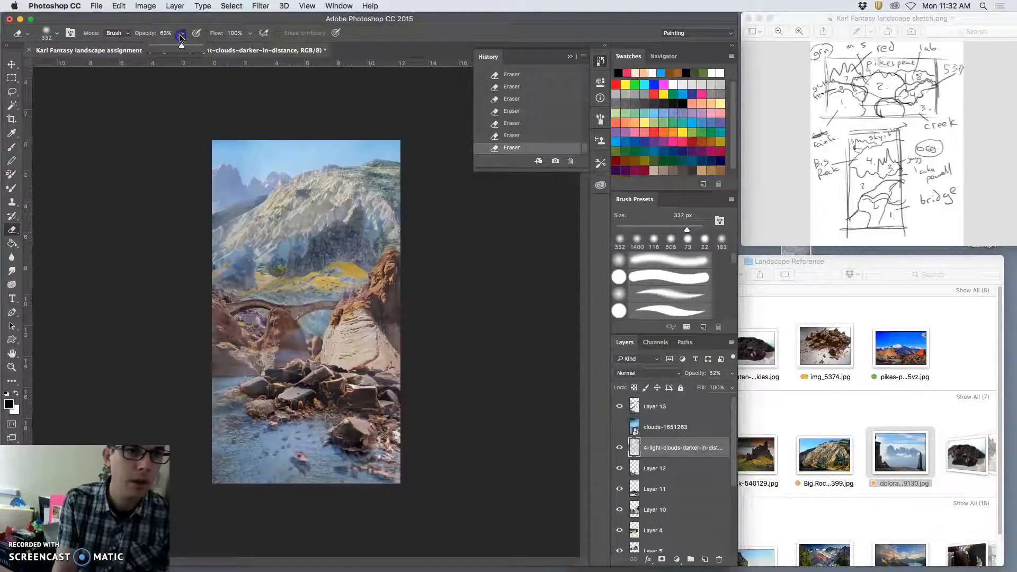
left_click(47, 34)
left_click_drag(114, 64, 121, 68)
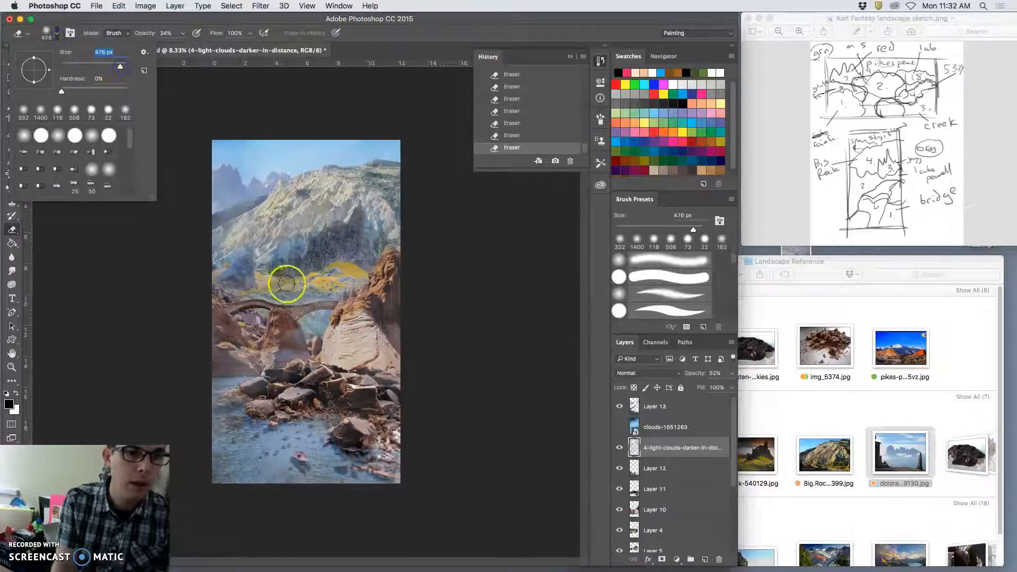
left_click(284, 329)
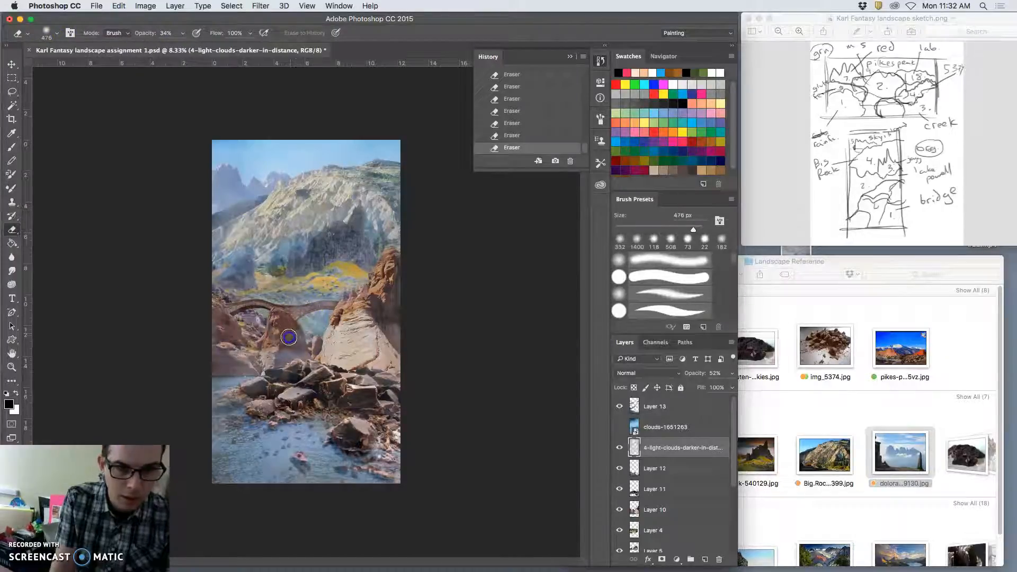
left_click_drag(291, 336, 263, 340)
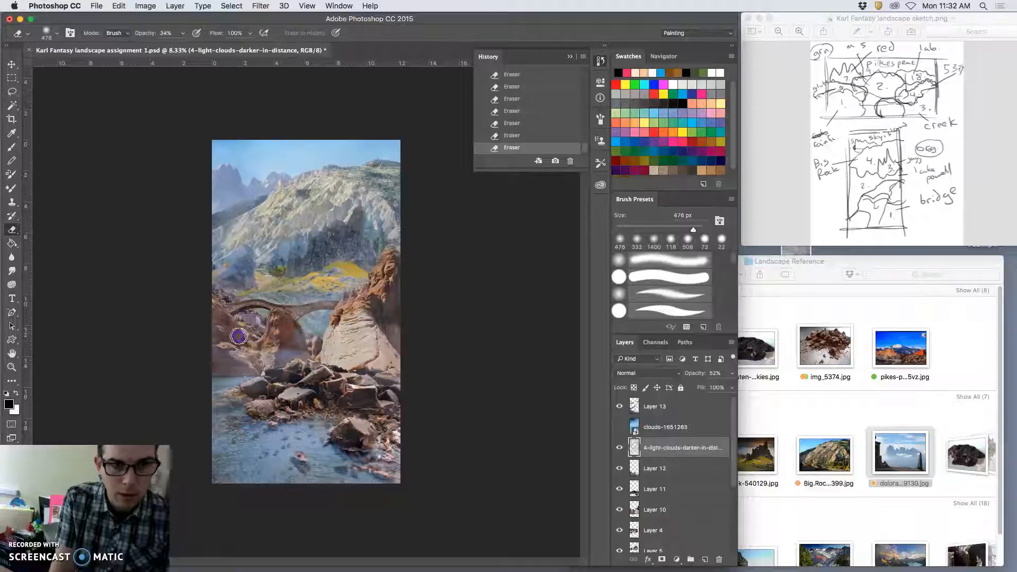
Step: Lightly erase the same clouds across the large mountain's face and undo the last eraser stroke
mouse_move(215, 307)
left_mouse_down()
mouse_move(342, 309)
mouse_move(307, 311)
mouse_move(352, 307)
mouse_move(346, 298)
mouse_move(343, 308)
mouse_move(362, 299)
mouse_move(392, 263)
mouse_move(313, 260)
mouse_move(213, 276)
mouse_move(319, 299)
mouse_move(298, 269)
mouse_move(250, 246)
mouse_move(226, 253)
mouse_move(253, 236)
mouse_move(283, 245)
left_mouse_up()
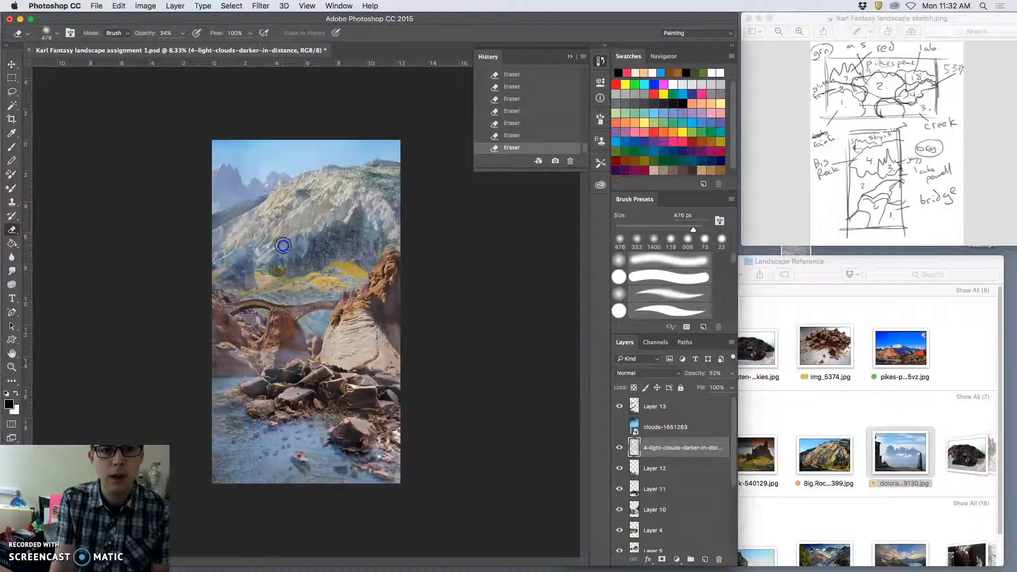
left_click_drag(332, 222, 361, 213)
mouse_move(296, 239)
left_mouse_down()
mouse_move(300, 248)
mouse_move(268, 280)
mouse_move(318, 296)
mouse_move(376, 266)
mouse_move(327, 268)
mouse_move(334, 245)
left_mouse_up()
key("ctrl+z")
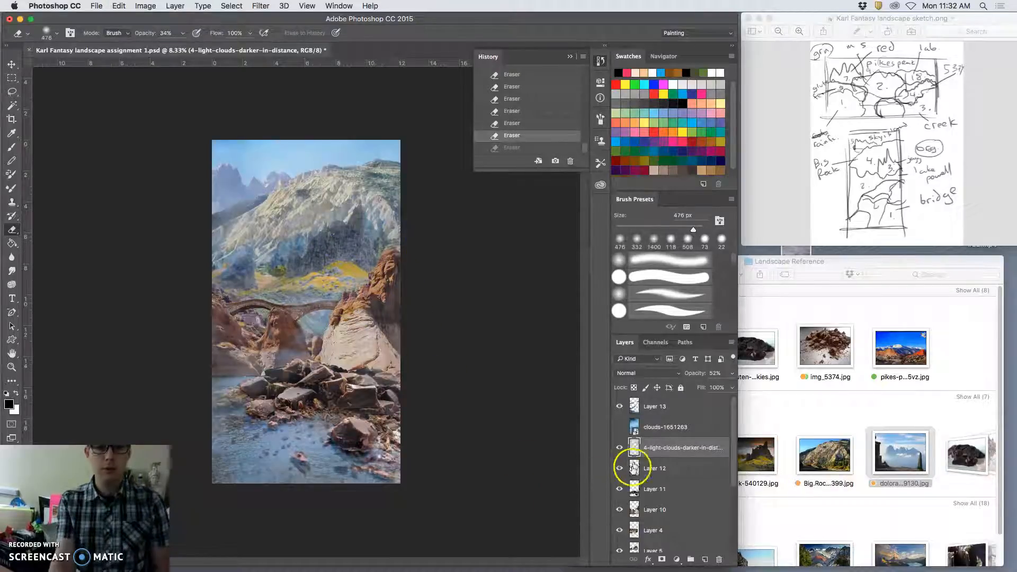
Step: Erase the light clouds over the river and foreground rocks, checking Layer 13 and the light clouds layer hidden and shown
left_click(619, 406)
left_click(619, 406)
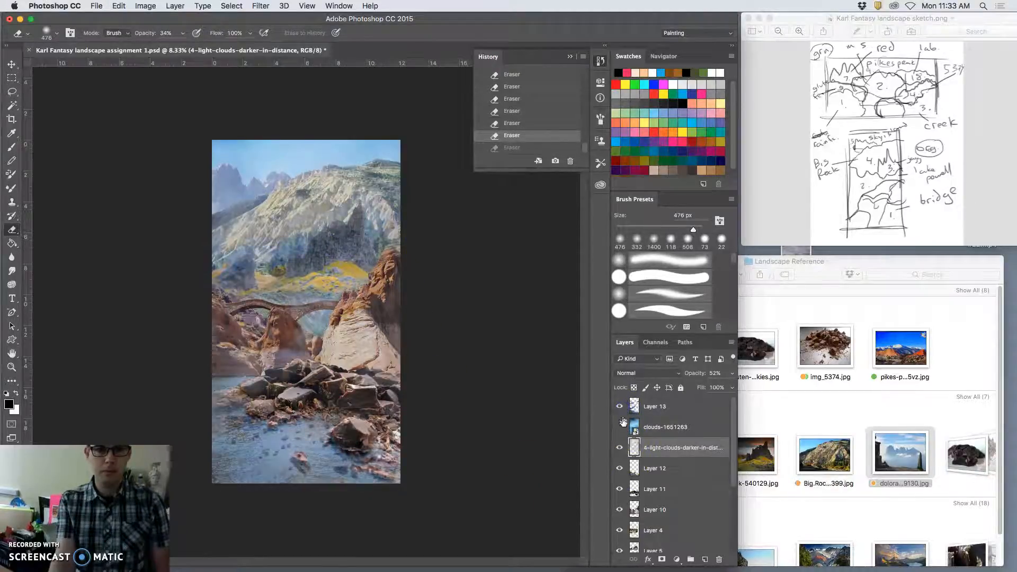
left_click(231, 362)
left_click_drag(214, 401, 287, 408)
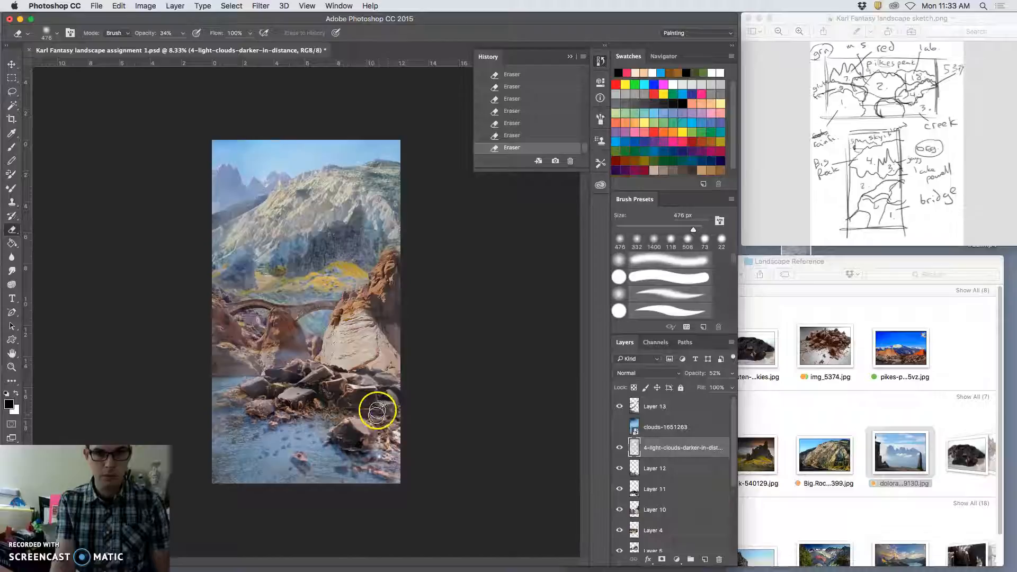
left_click(619, 447)
left_click(618, 446)
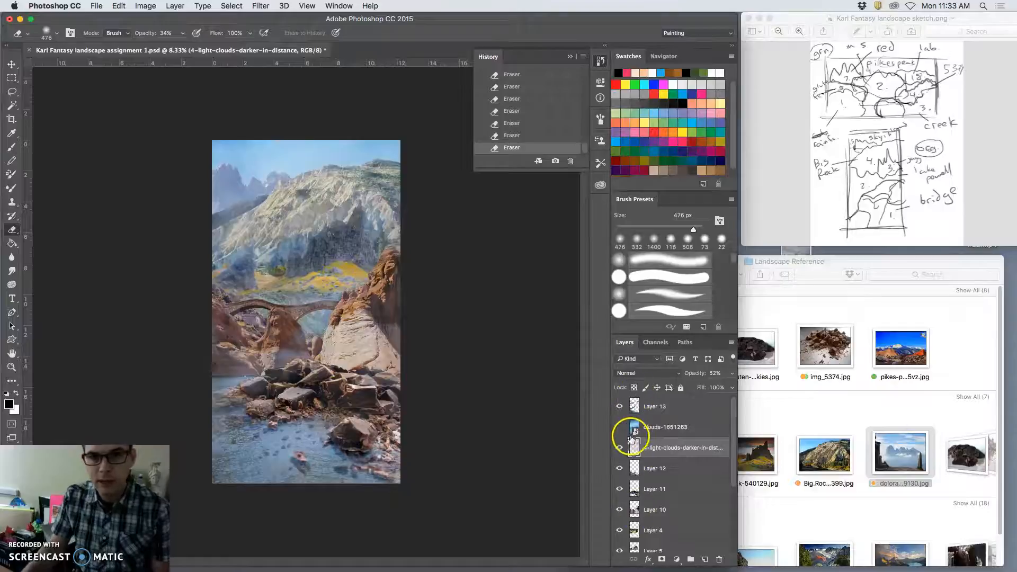
Step: Delete the hidden clouds-1651263 layer, and unlock and delete the grey layer at the base of the layer stack
left_click(667, 428)
key("BackSpace")
scroll(665, 472, "down", 4)
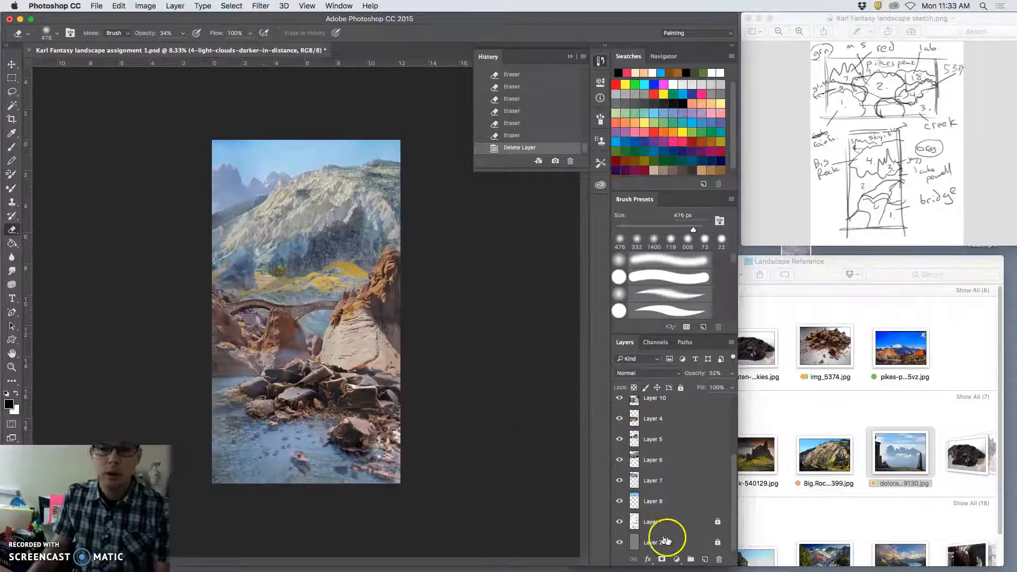
left_click(693, 544)
left_click(680, 387)
left_click_drag(707, 543, 663, 542)
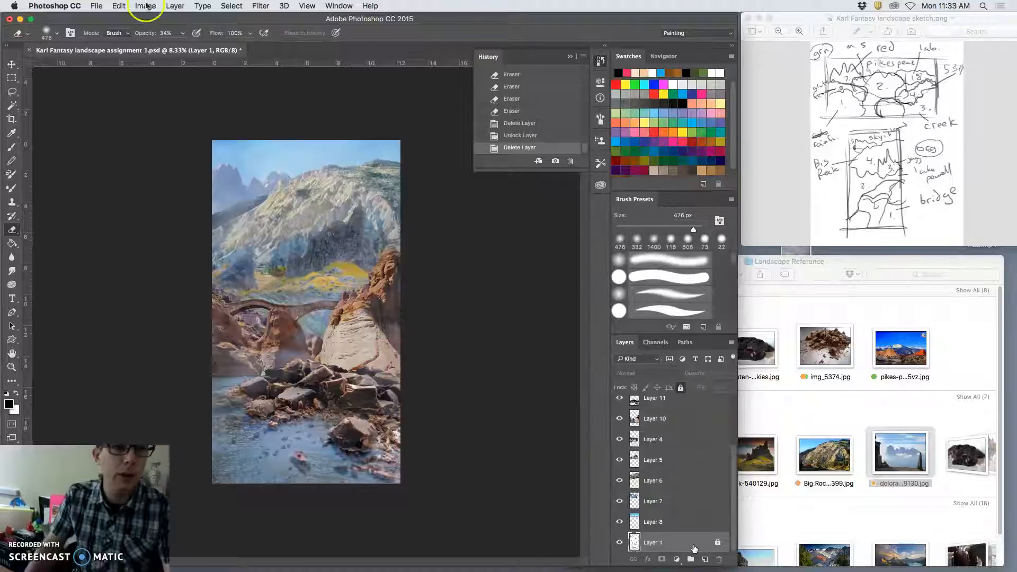
Step: Save the layered landscape document in its existing Photoshop file
left_click(97, 7)
left_click(105, 105)
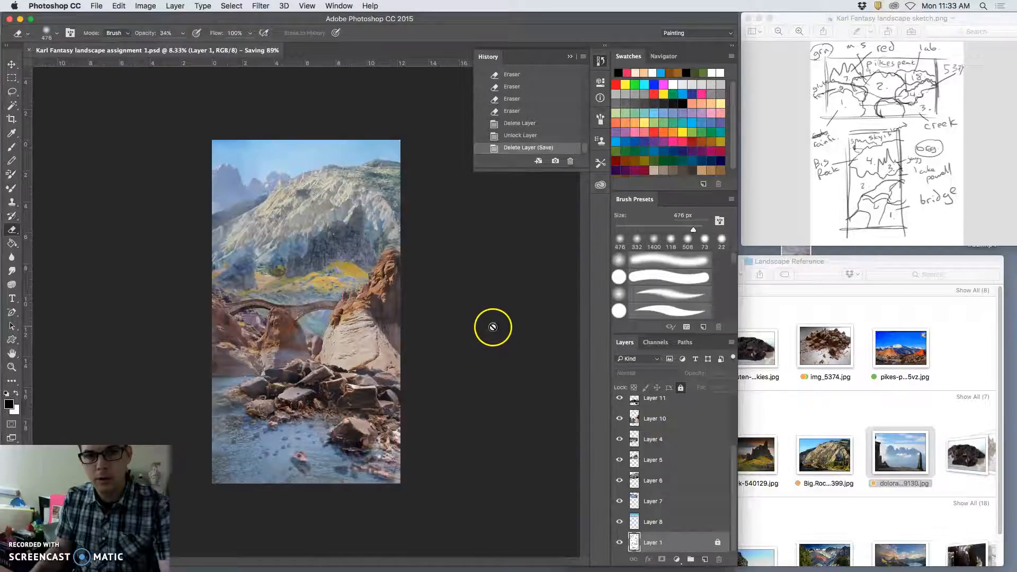
scroll(687, 451, "up", 3)
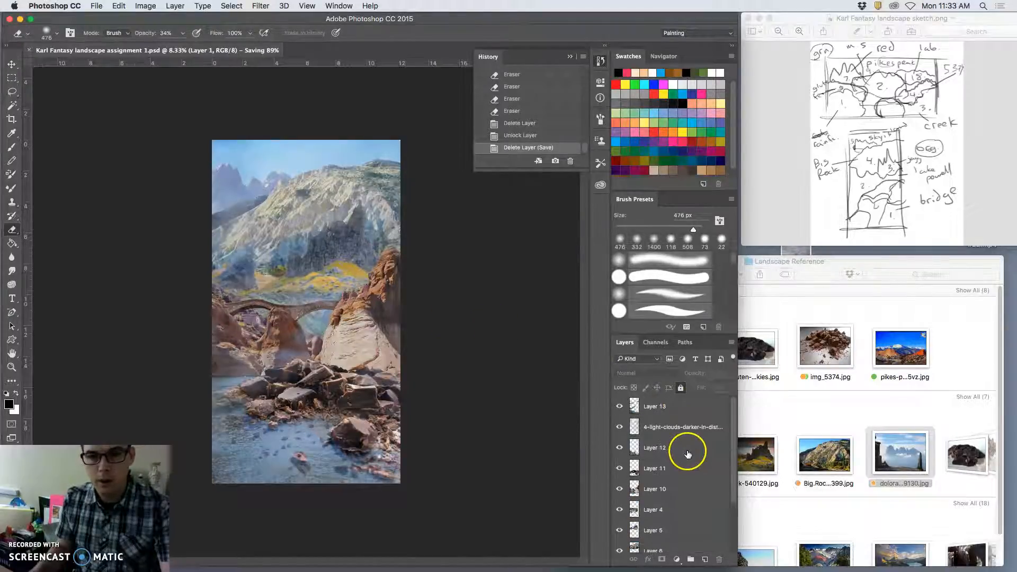
Step: Save a copy of the finished landscape to the Desktop in JPEG format, keeping the existing file name
left_click(102, 7)
left_click(113, 115)
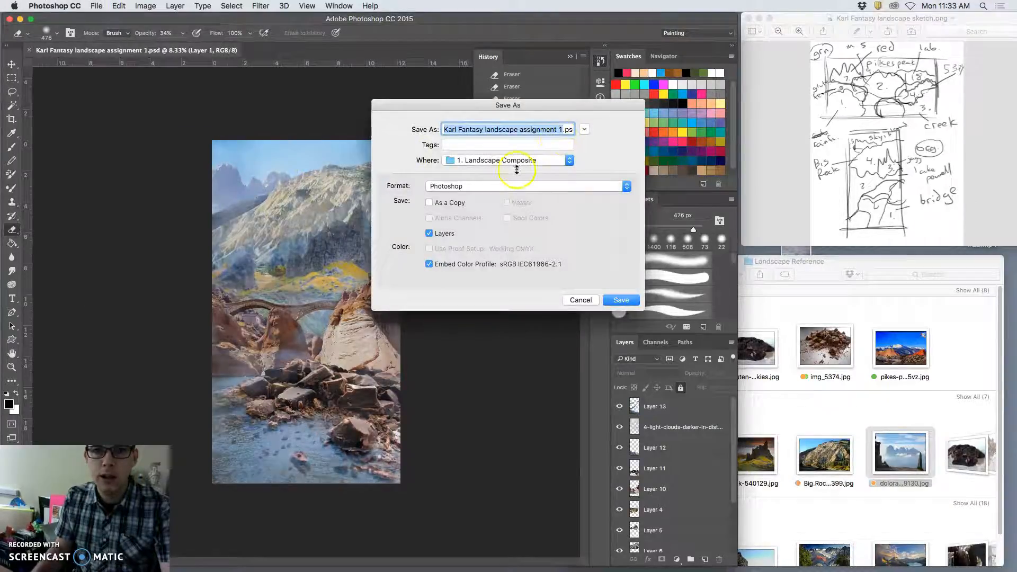
key("super+d")
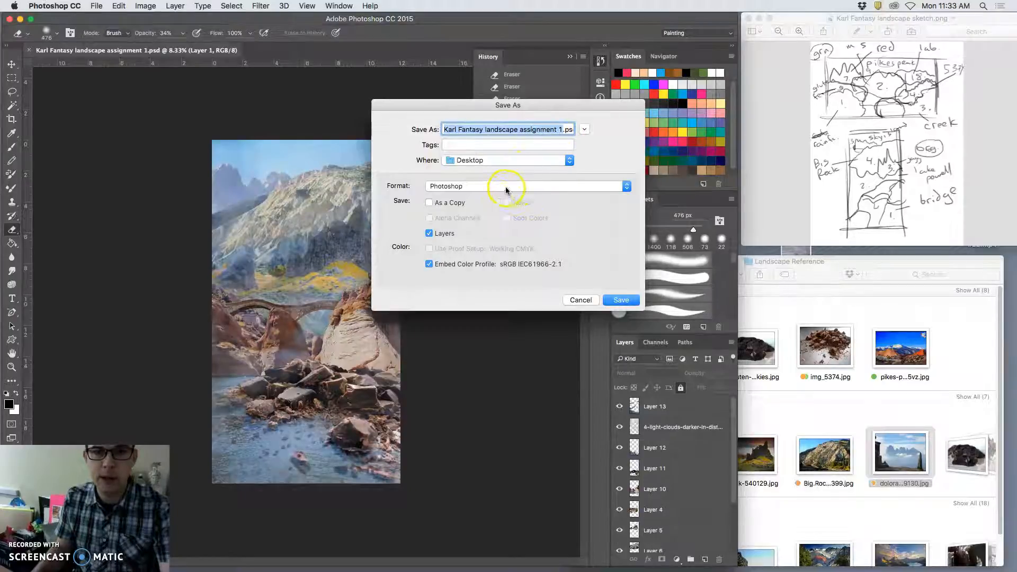
left_click(505, 186)
left_click(495, 252)
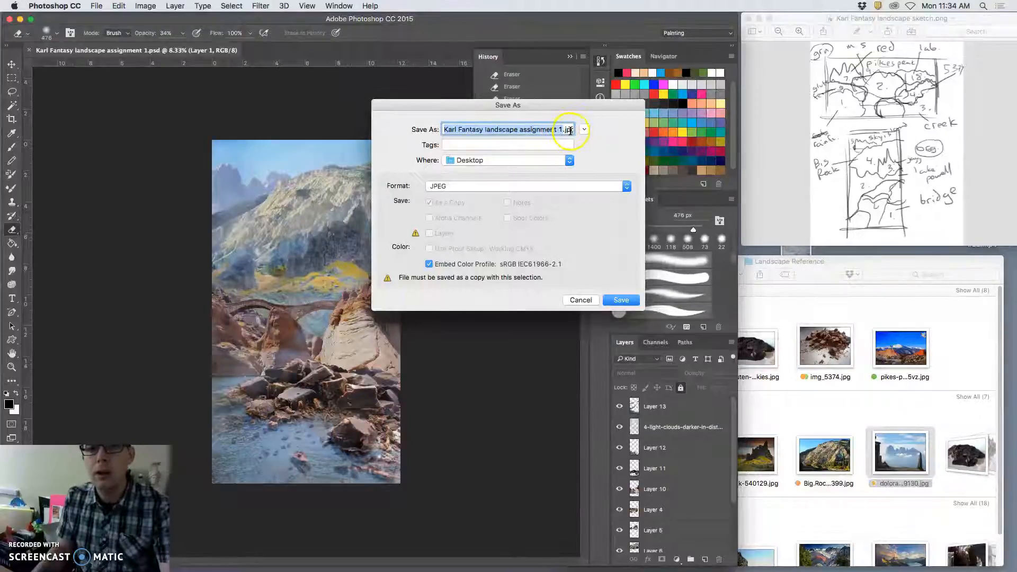
left_click(623, 300)
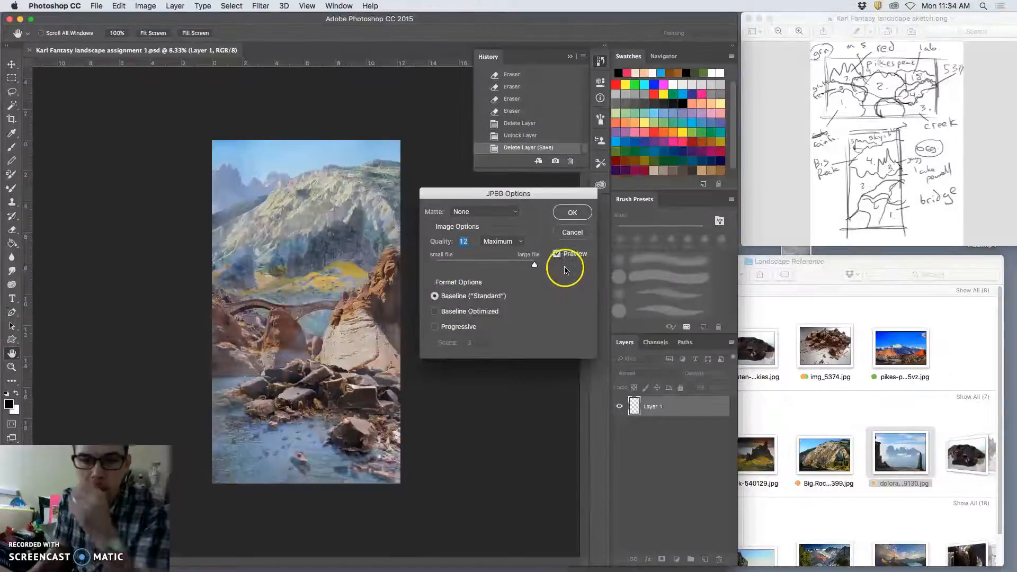
Step: Lower the JPEG quality to 8 (High) and complete the landscape export
left_click_drag(534, 266, 506, 266)
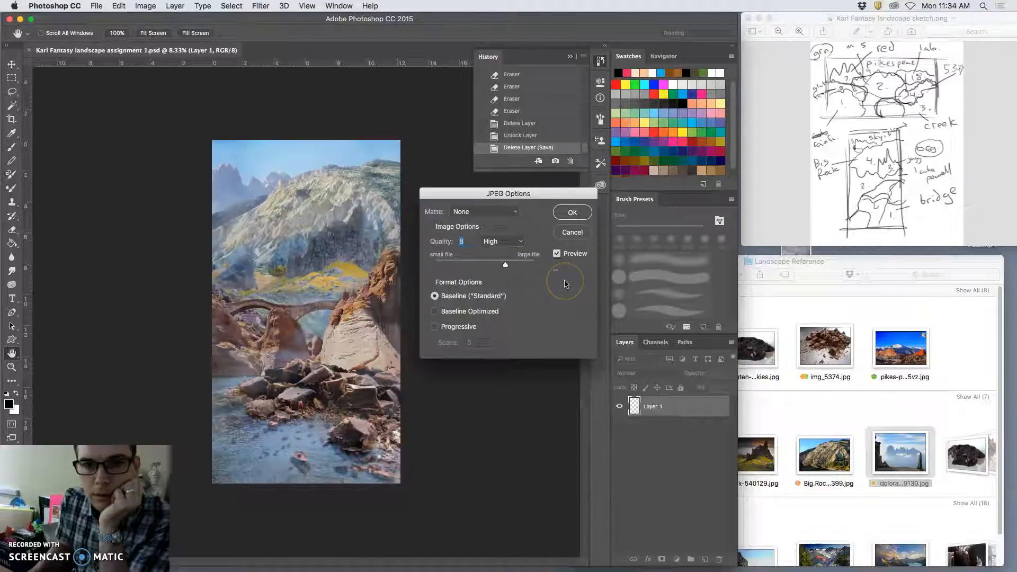
left_click_drag(505, 264, 509, 265)
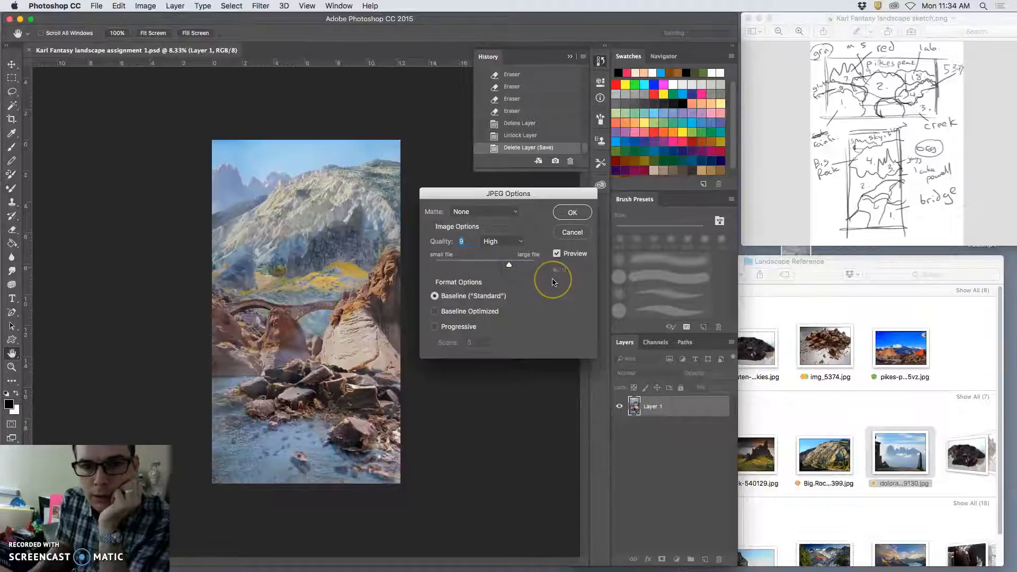
left_click(509, 265)
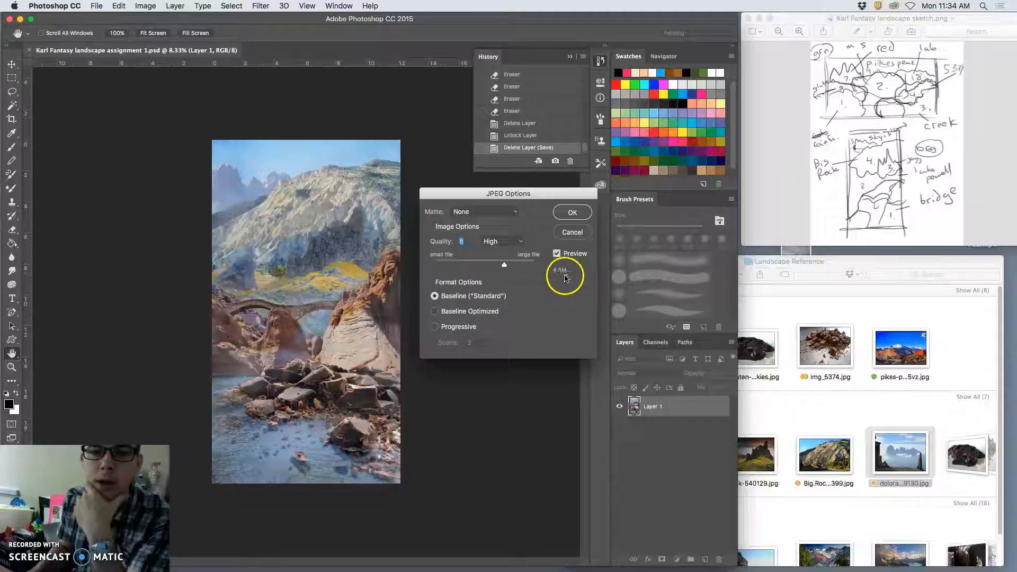
left_click(571, 214)
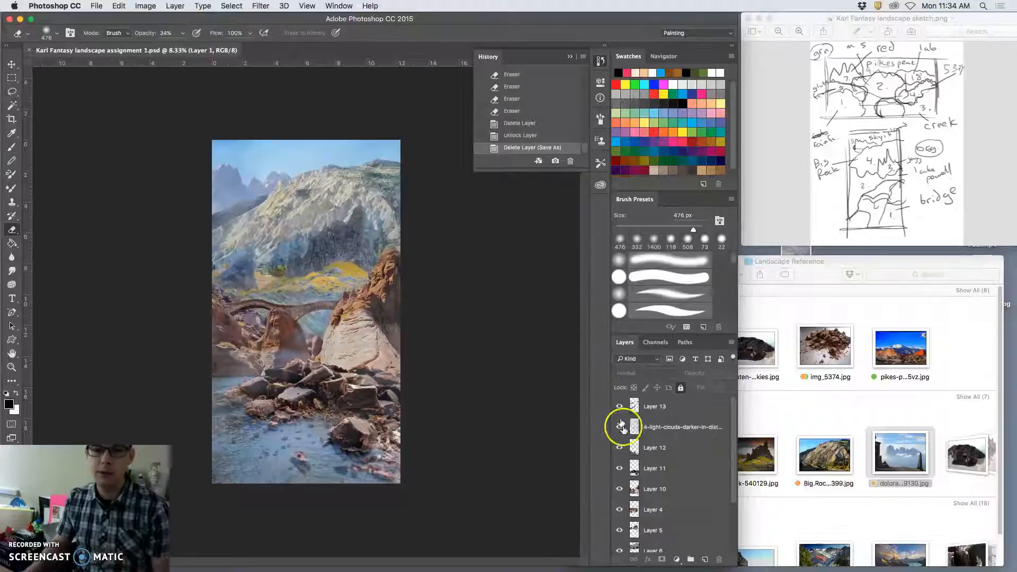
Step: Hide every layer above Layer 1 so that only the numbered layout sketch is displayed
scroll(659, 468, "down", 3)
scroll(659, 468, "up", 3)
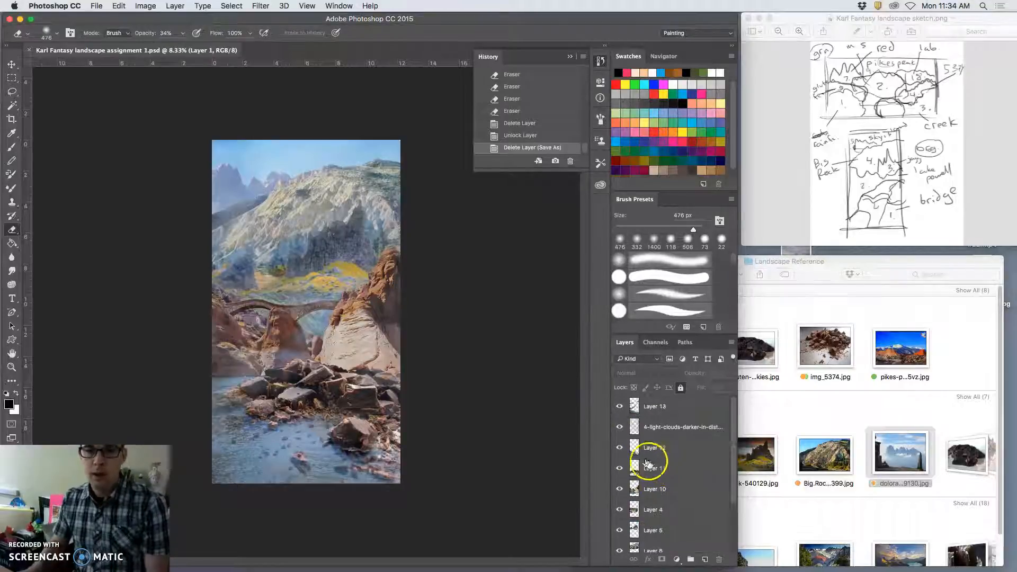
mouse_move(249, 191)
left_mouse_down()
mouse_move(253, 216)
mouse_move(239, 216)
mouse_move(277, 200)
left_mouse_up()
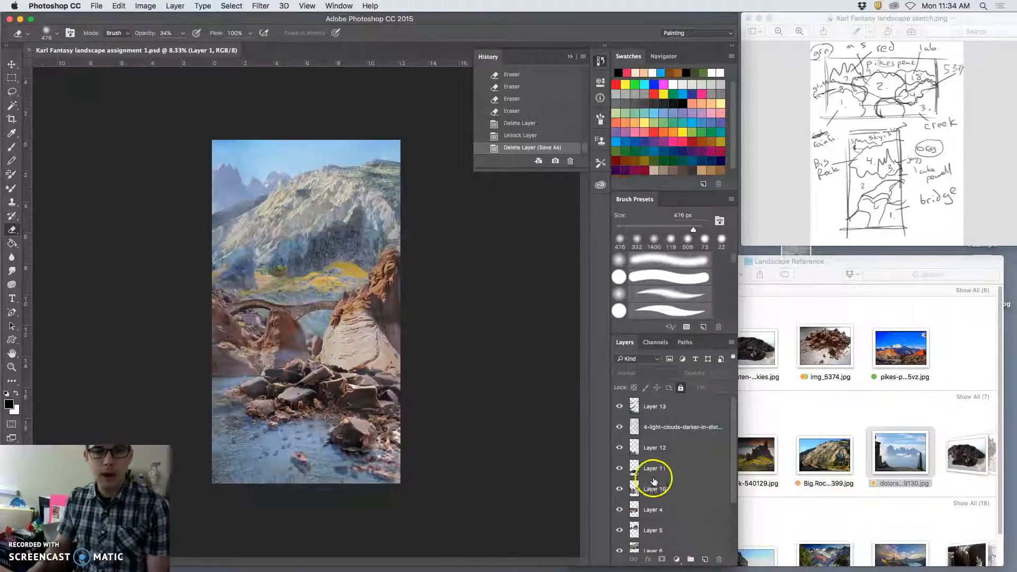
mouse_move(621, 409)
left_mouse_down()
mouse_move(620, 546)
mouse_move(630, 539)
left_mouse_up()
left_click_drag(620, 501, 619, 522)
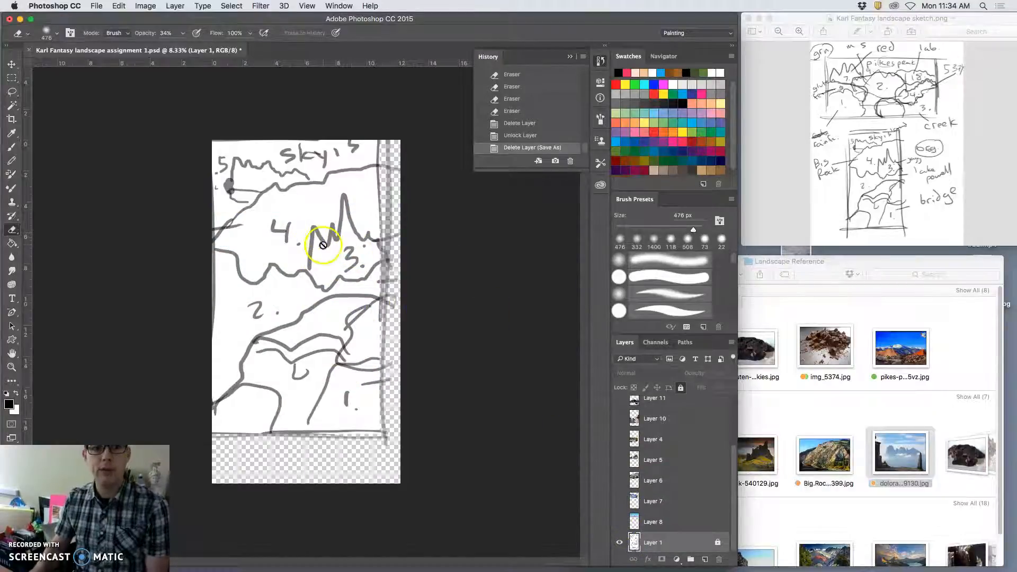
Step: Save the layout sketch to the Desktop as a JPEG at quality 8, adding "sketch" to the file name
left_click(93, 6)
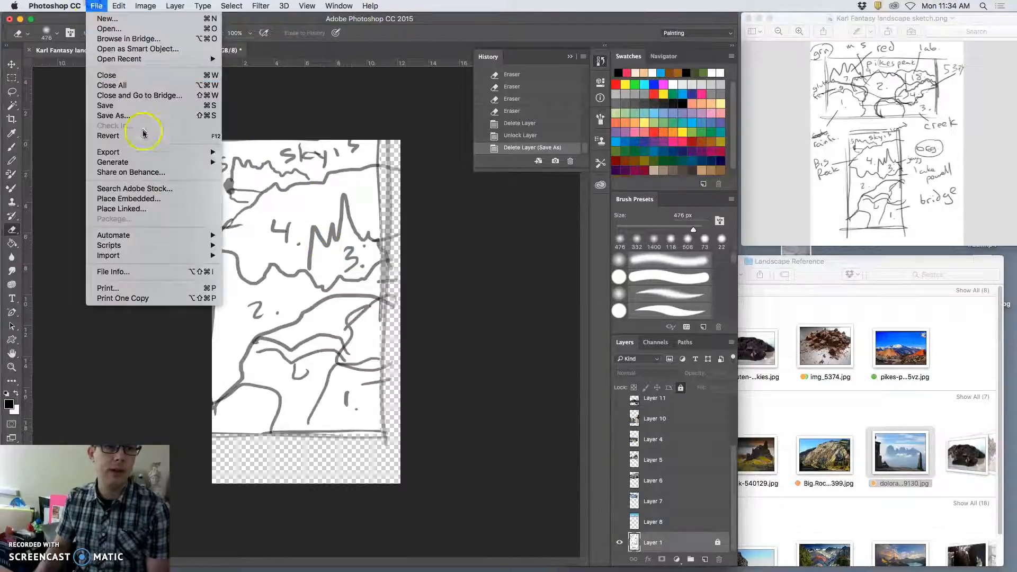
left_click(136, 106)
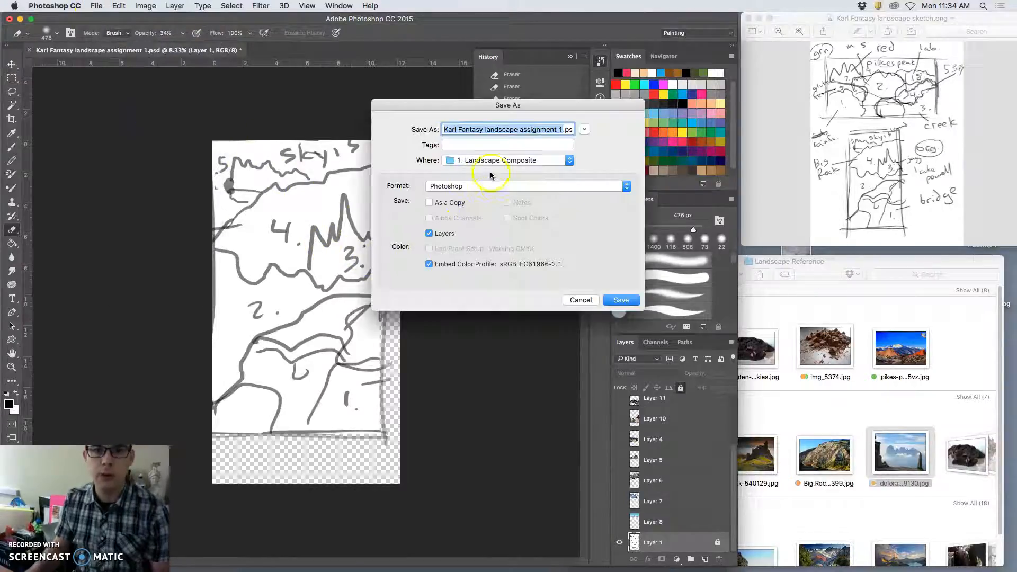
key("super+d")
left_click(498, 186)
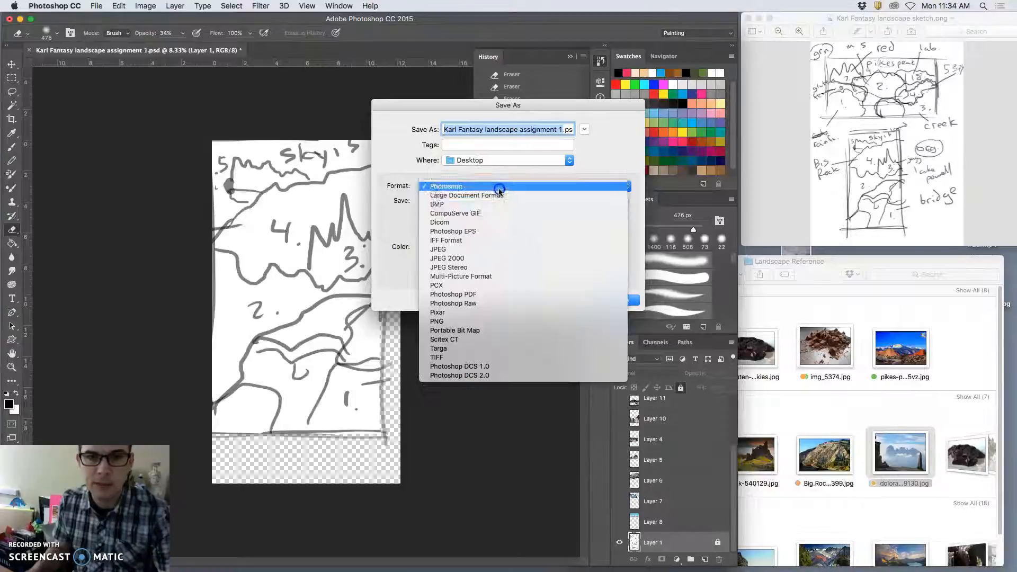
left_click(487, 251)
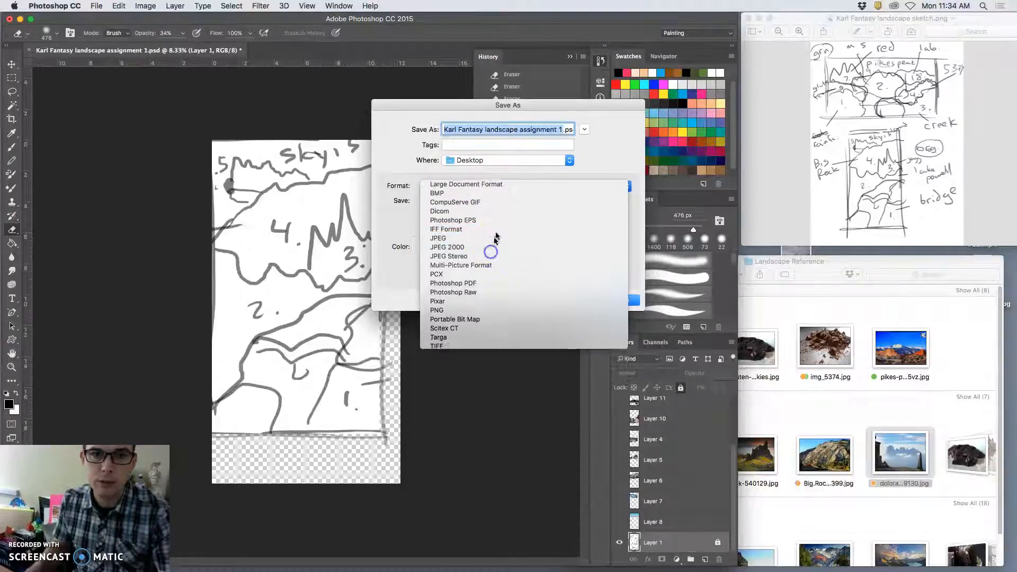
left_click(562, 130)
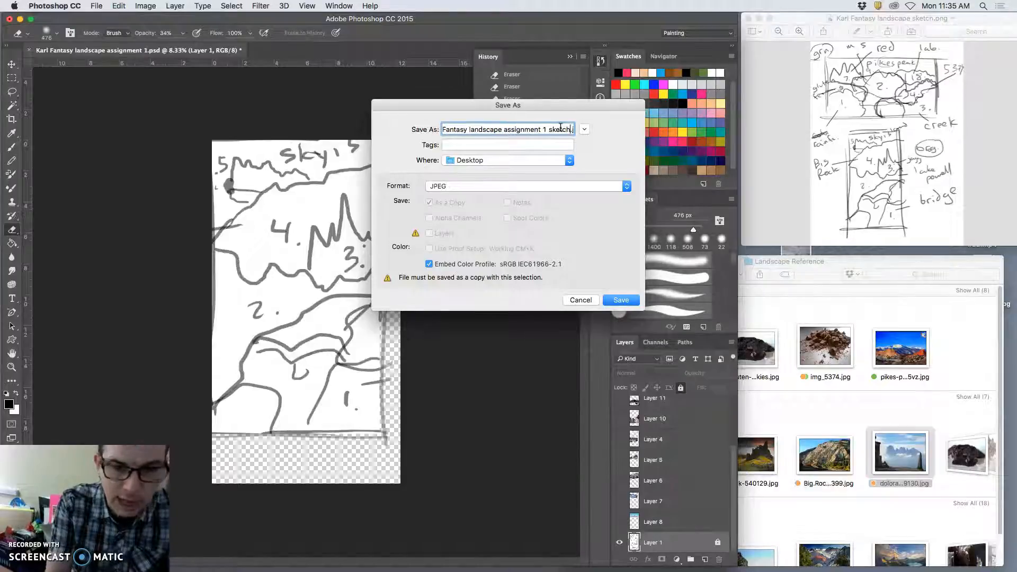
left_click(621, 300)
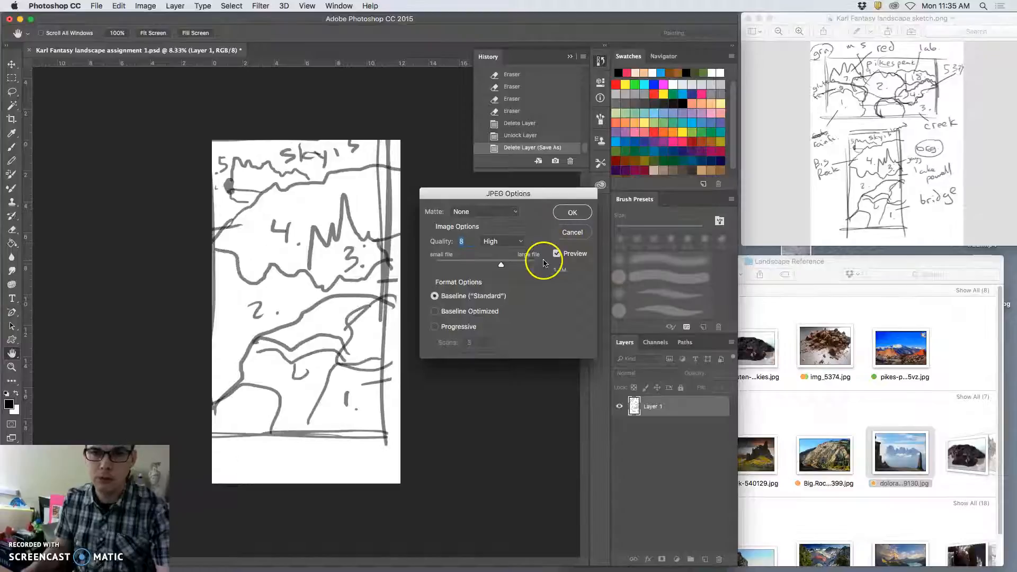
left_click(564, 214)
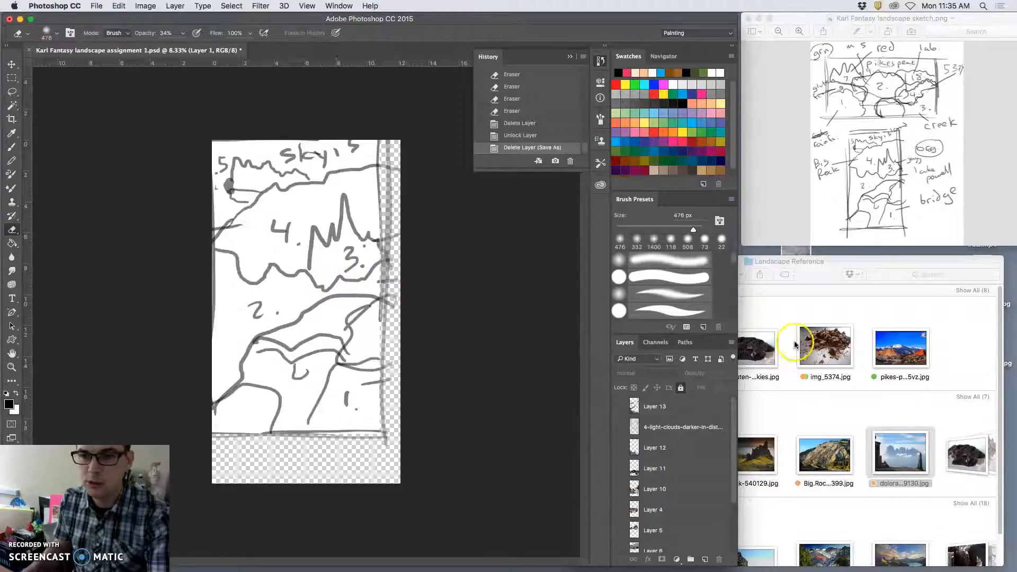
Step: Switch to Finder and copy the sketch PNG from the 1. Landscape Composite folder to the Desktop, closing its Preview window
left_click(790, 314)
left_click(577, 277)
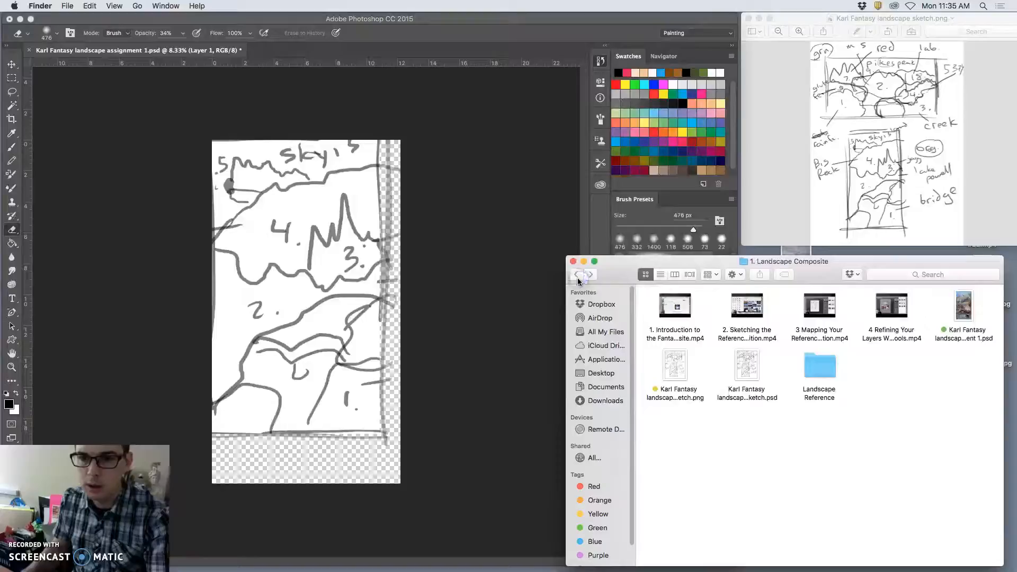
double_click(676, 365)
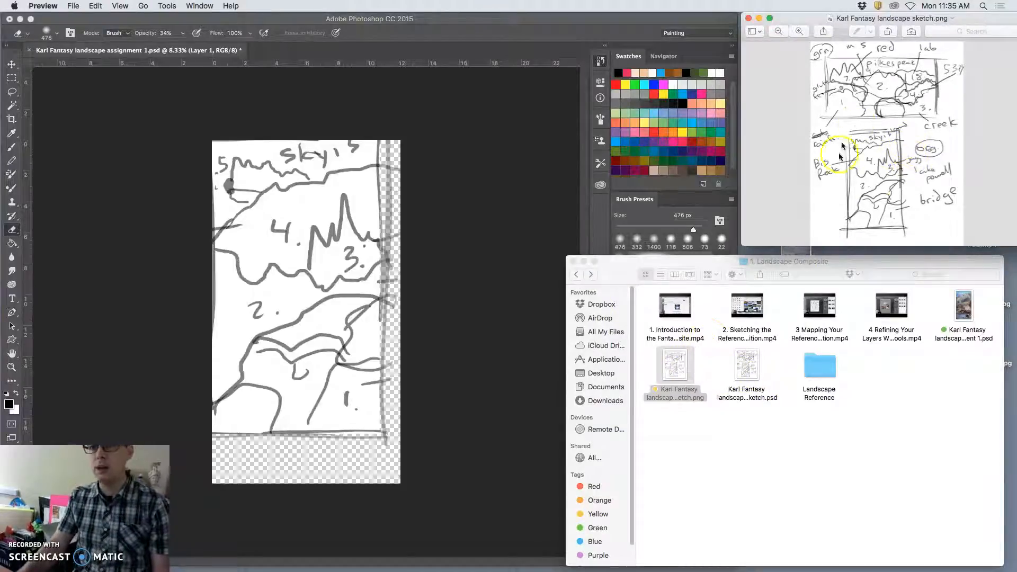
left_click(754, 20)
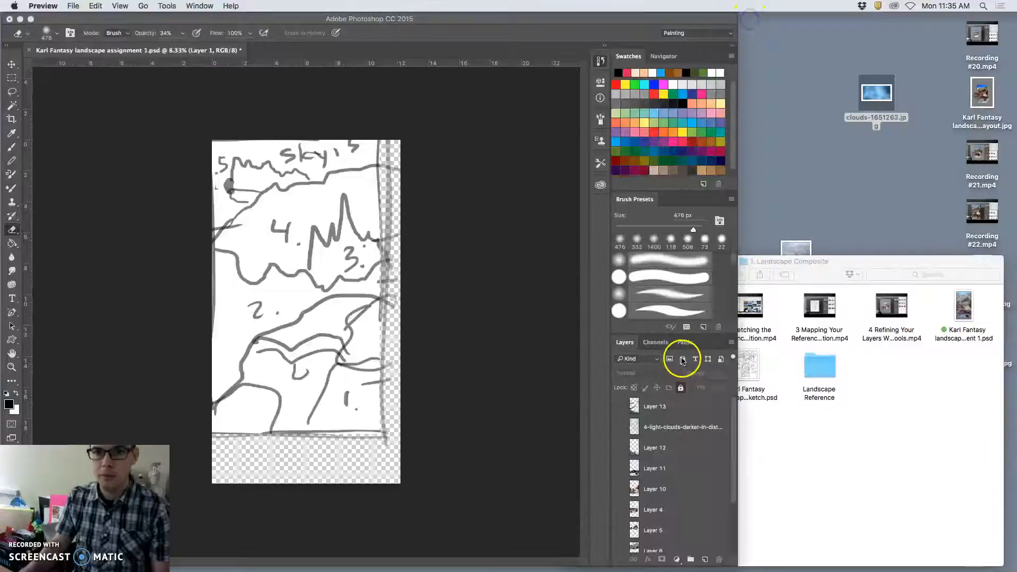
left_click(767, 352)
left_click_drag(680, 362, 777, 160)
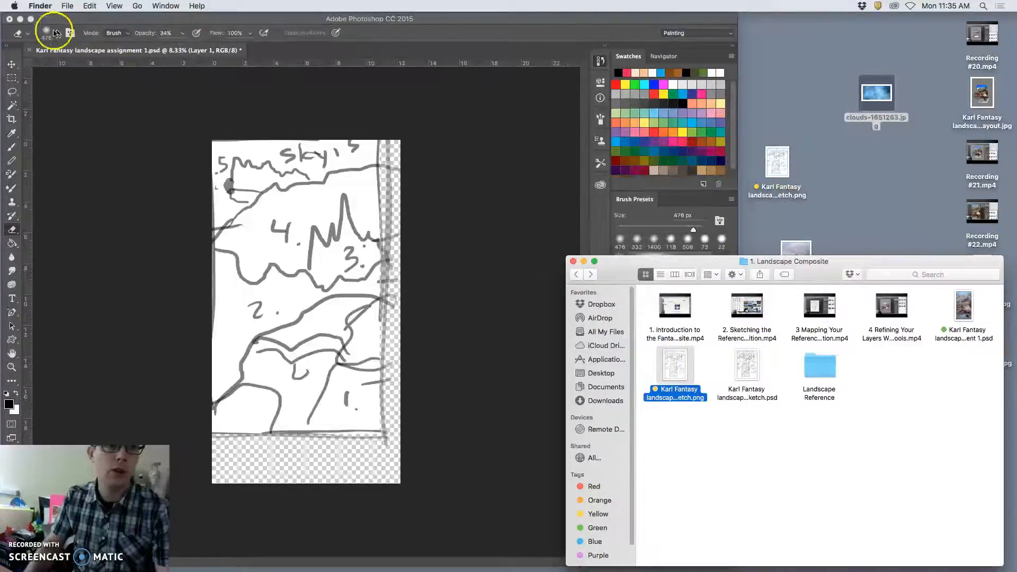
Step: Minimize the Photoshop window, lower the Finder window, and place the landscape JPEG and sketch PNG side by side on the open Desktop
left_click(21, 19)
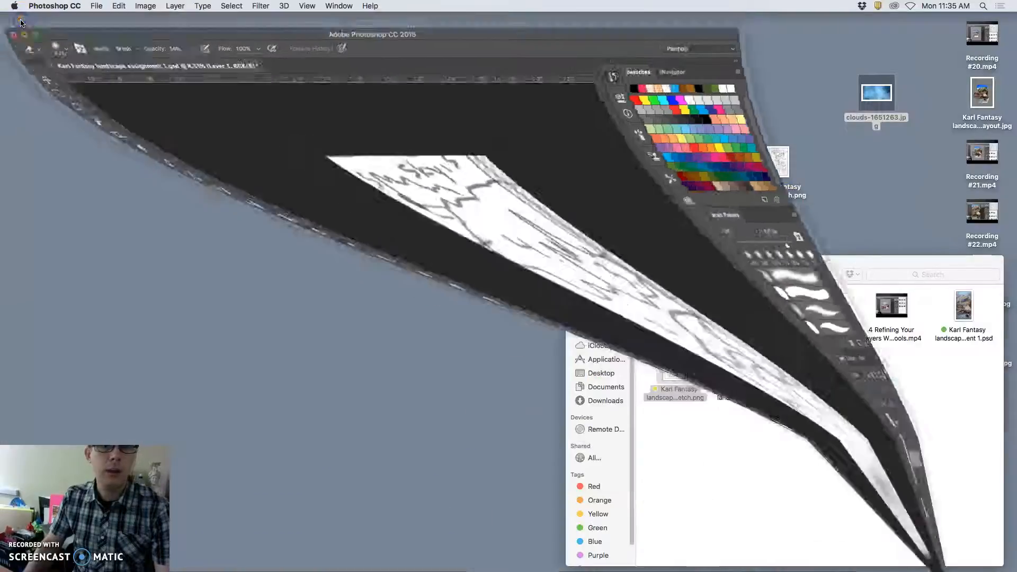
left_click_drag(805, 264, 841, 527)
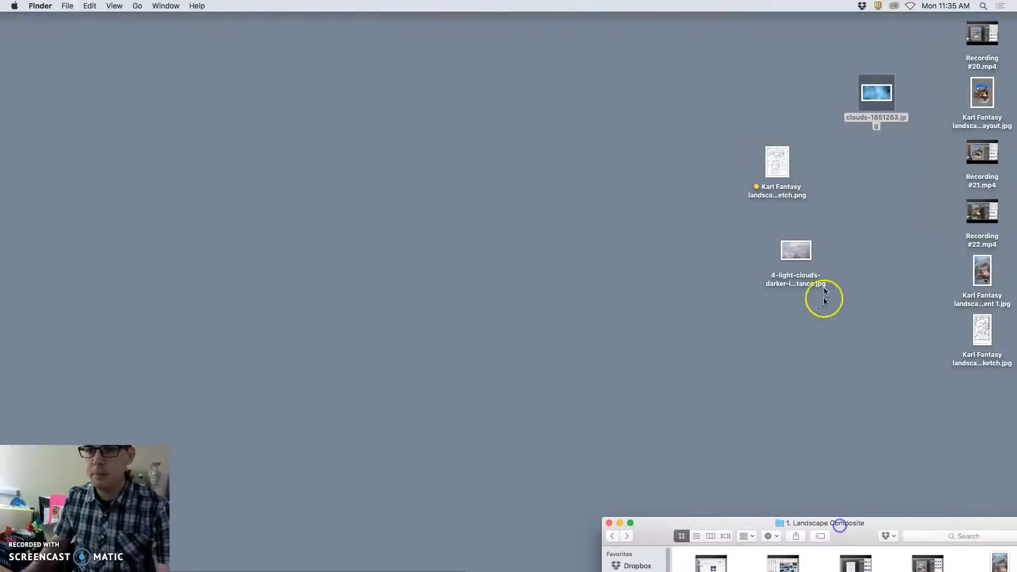
left_click_drag(980, 271, 335, 147)
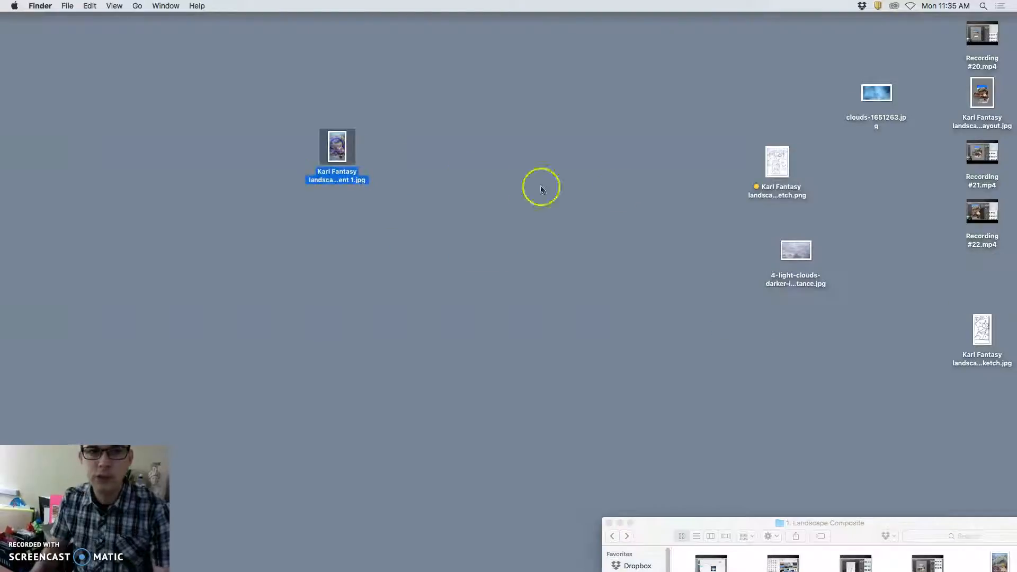
left_click_drag(778, 159, 390, 151)
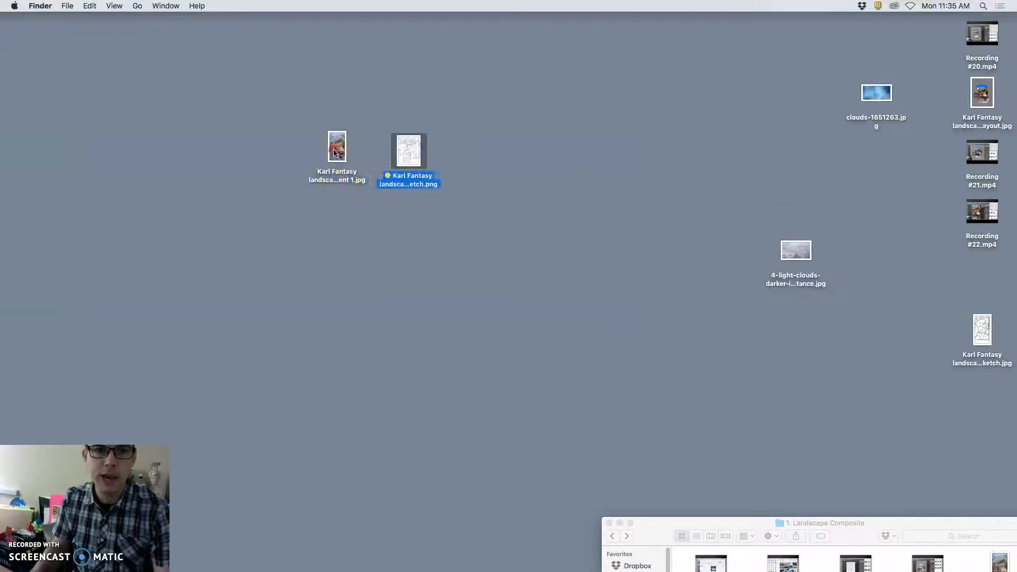
Step: Tag the fantasy landscape JPEG on the Desktop with the green label
right_click(337, 149)
left_click(390, 349)
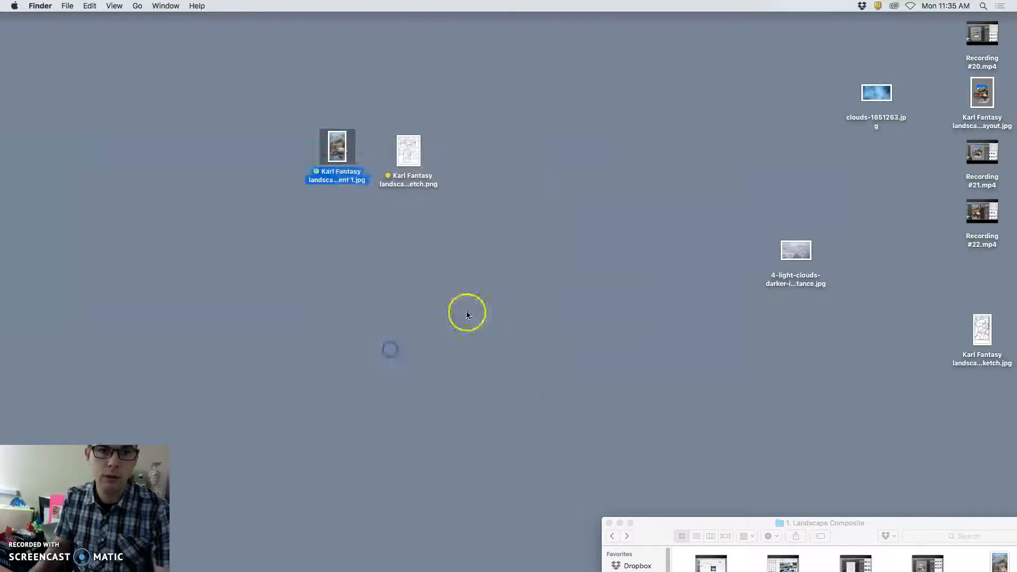
left_click(465, 311)
Step: Switch to Chrome and open Photobucket's Assignment 1 Fantasy Landscape album under DIGITAL ART 1, widening the browser window
mouse_move(499, 571)
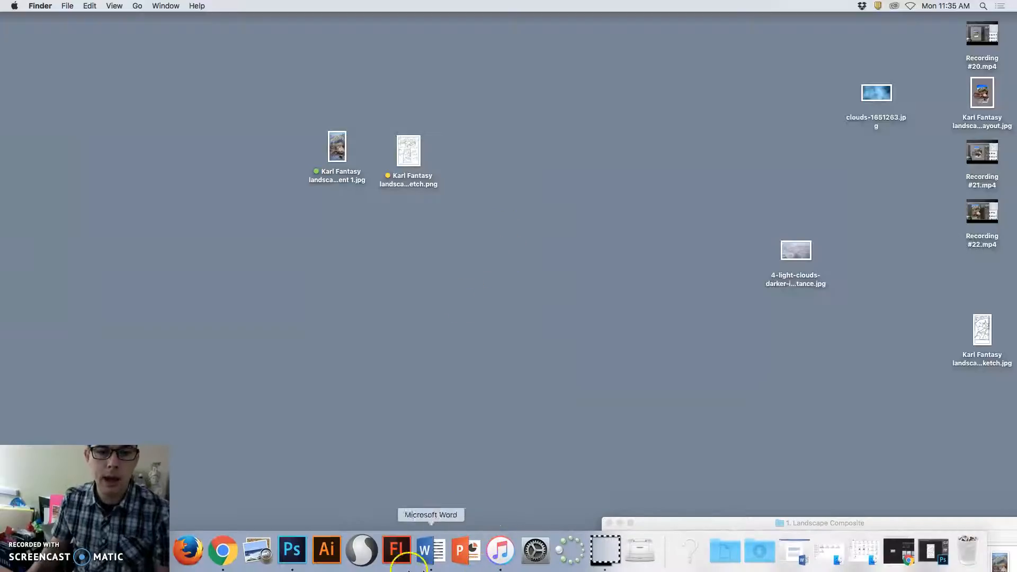
left_click(226, 553)
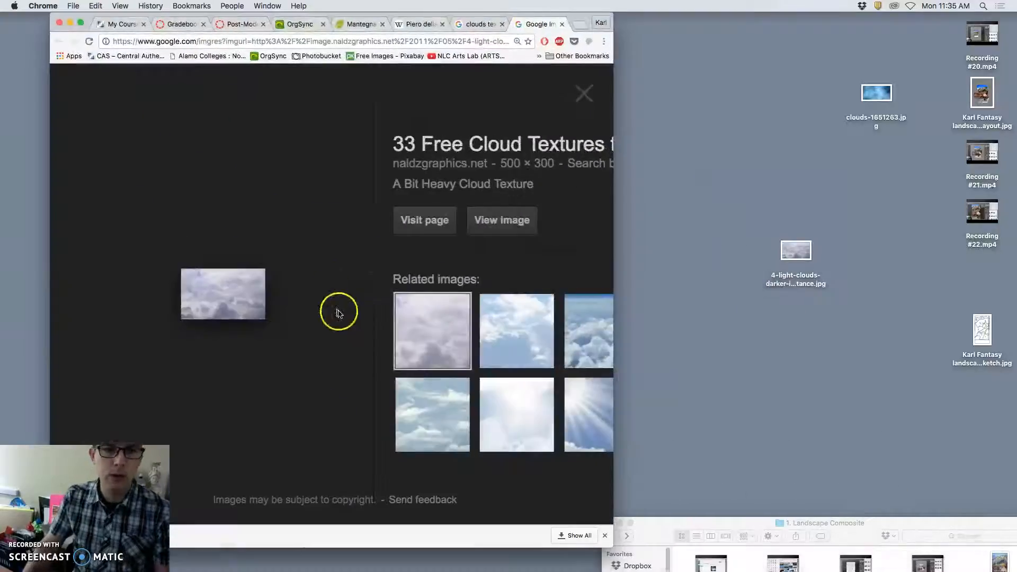
left_click(318, 57)
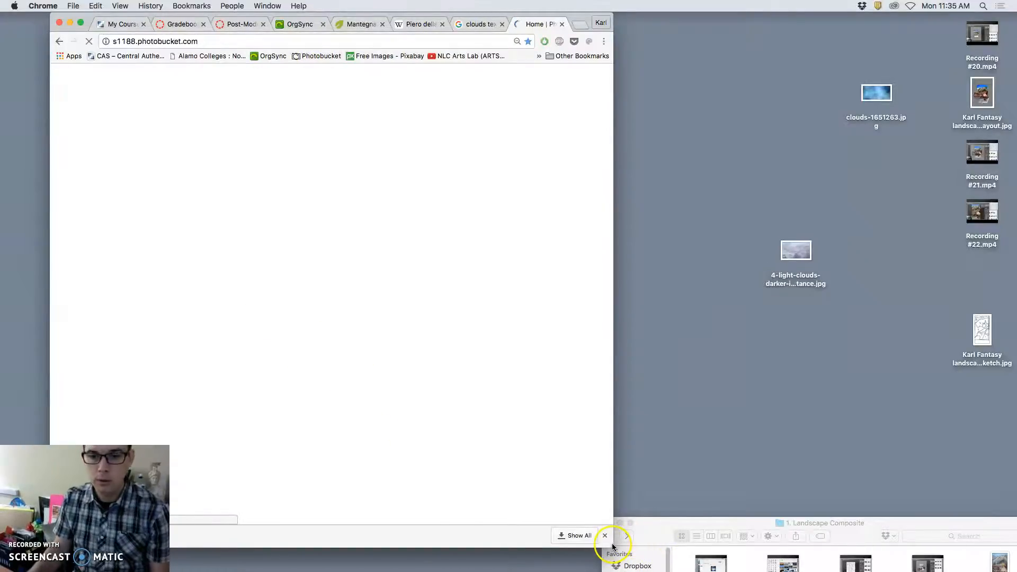
left_click_drag(611, 545, 828, 543)
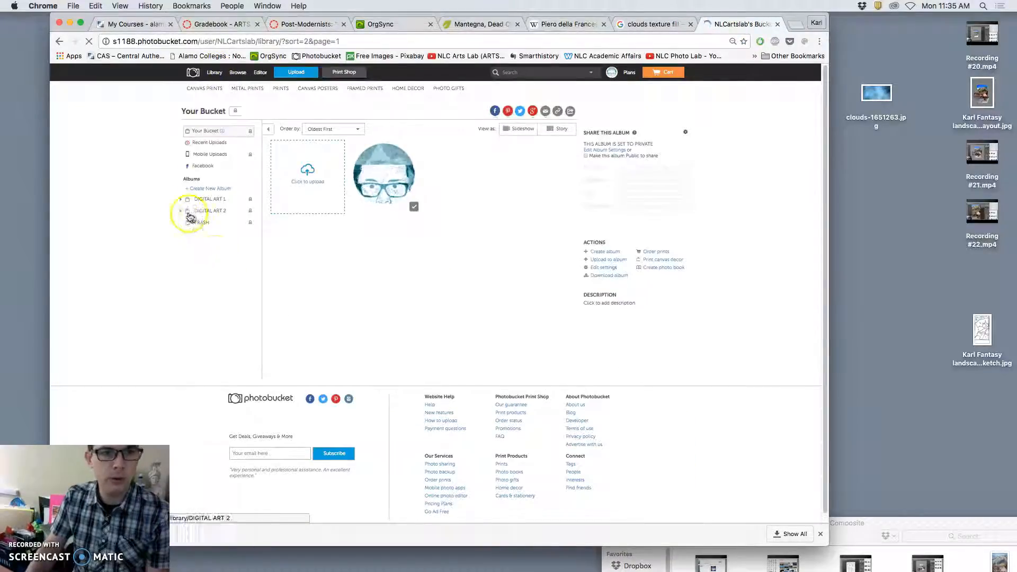
left_click(181, 200)
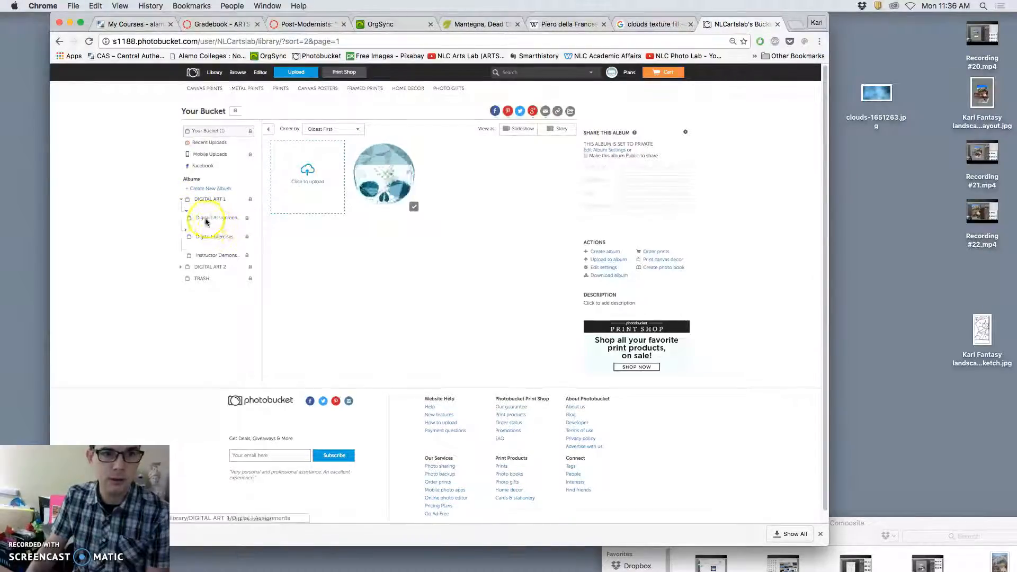
left_click(208, 220)
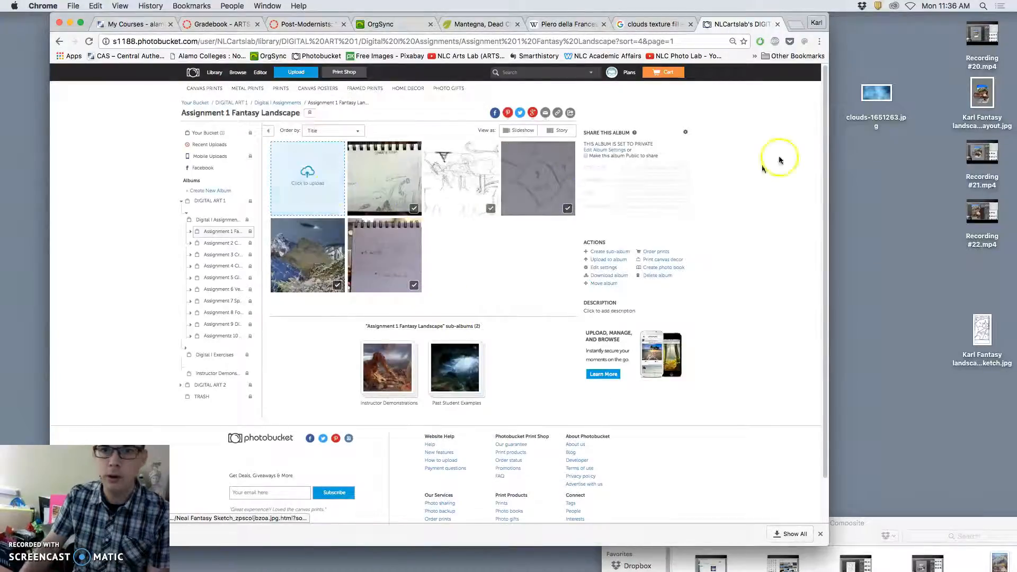
Step: Upload the landscape JPEG and the sketch PNG from the Desktop to the Assignment 1 Fantasy Landscape album
left_click_drag(762, 16, 802, 206)
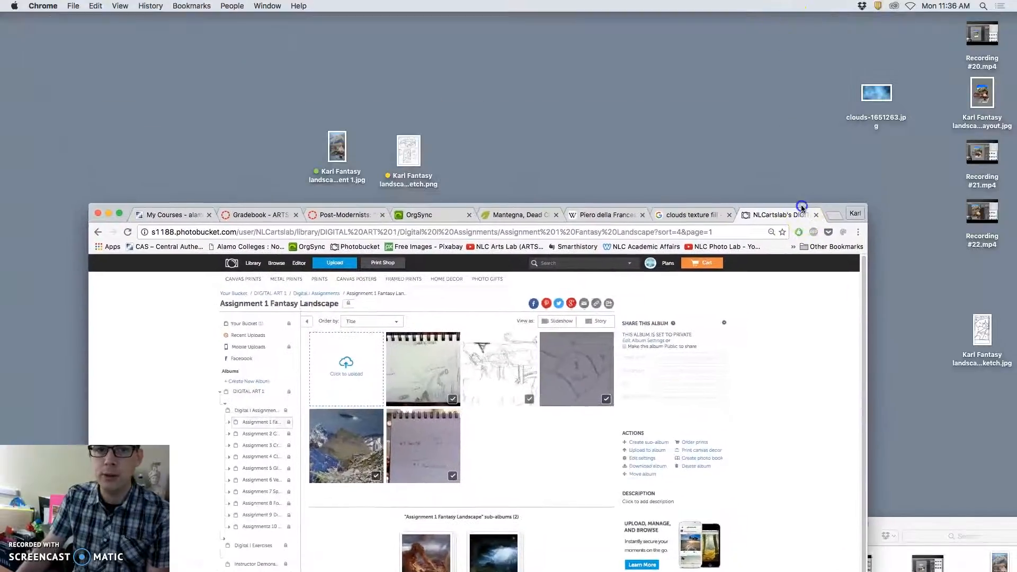
left_click_drag(342, 149, 345, 360)
left_click_drag(414, 150, 349, 344)
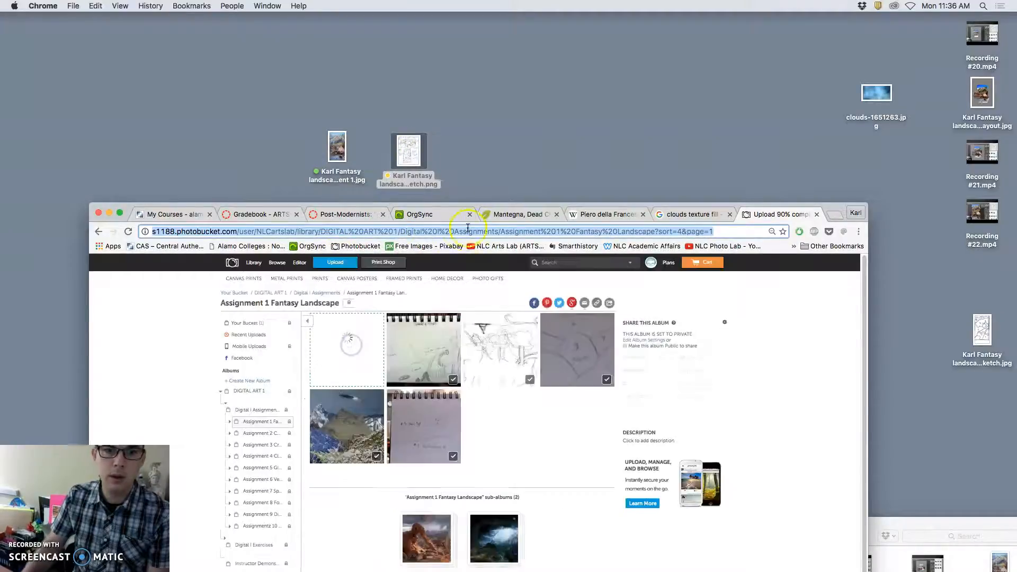
left_click_drag(491, 206, 501, 16)
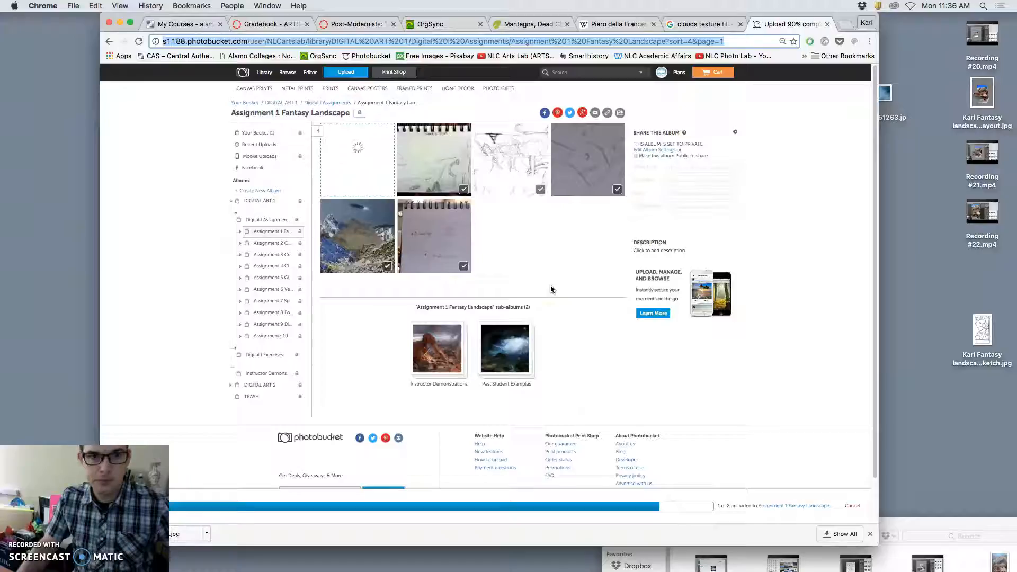
scroll(491, 270, "down", 2)
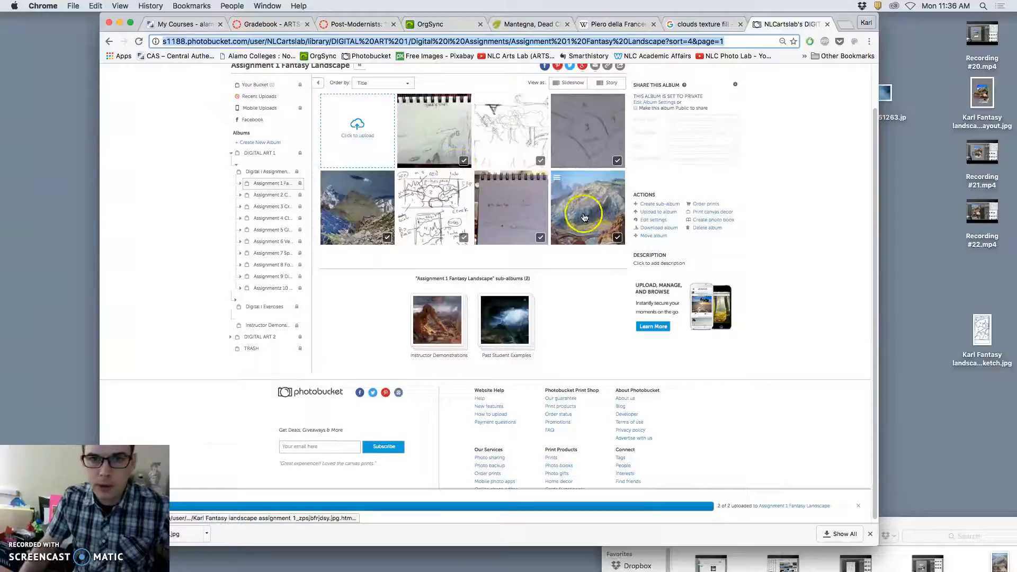
Step: Open the uploaded sketch and title it with FA16, the artist's first name and the number 1
left_click(431, 212)
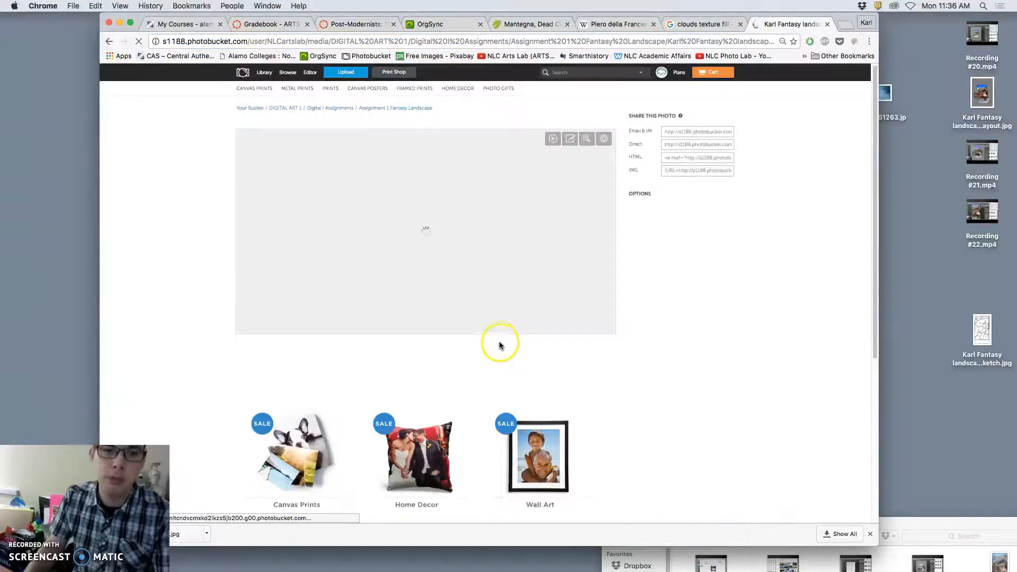
scroll(419, 414, "down", 3)
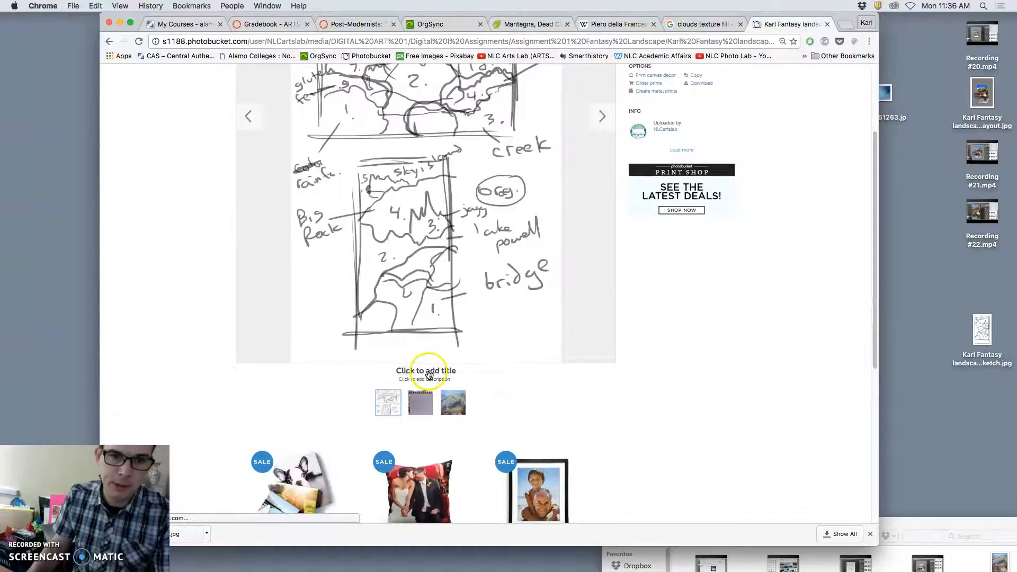
left_click(435, 372)
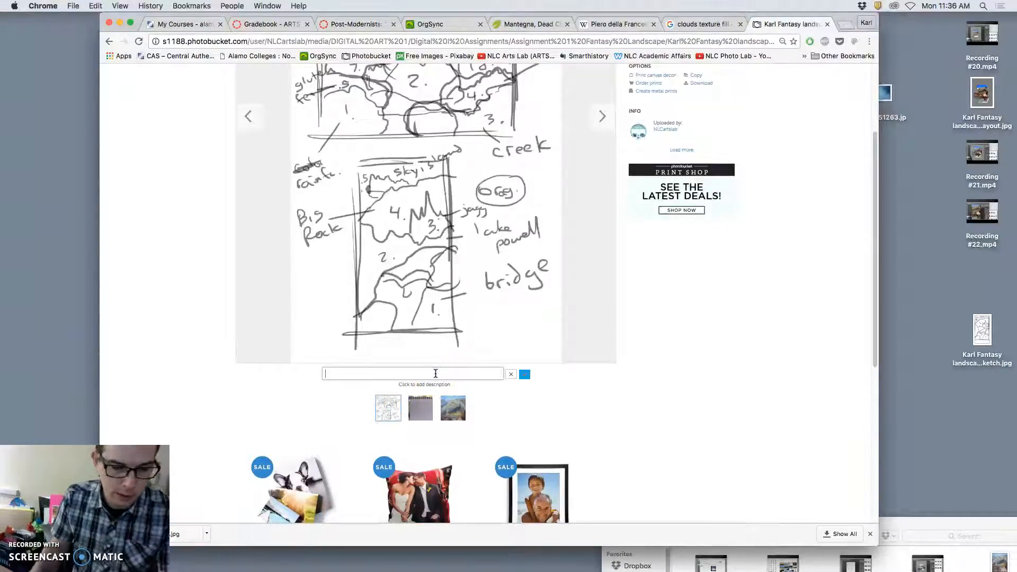
type("FA16")
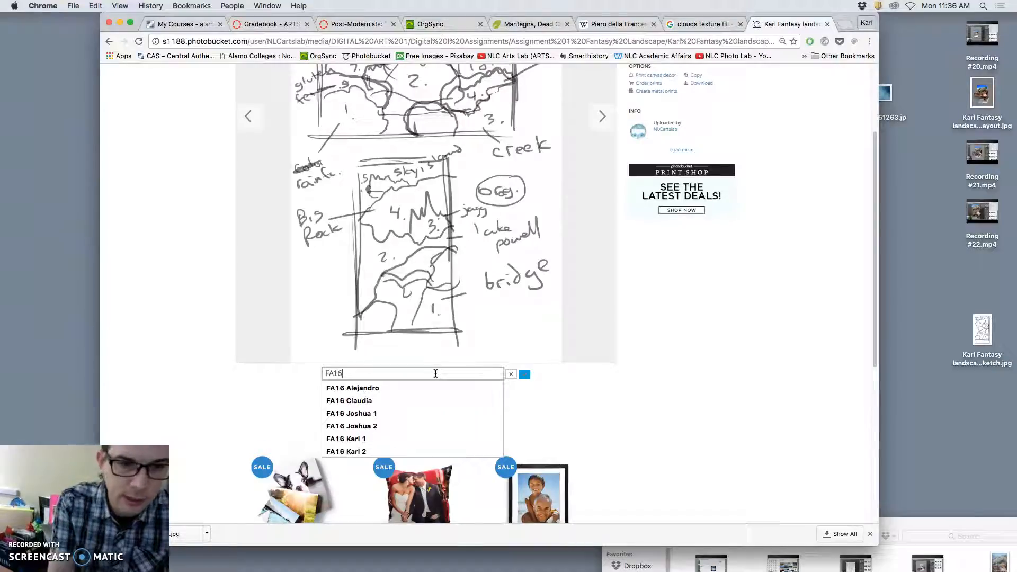
type(" Karl 1")
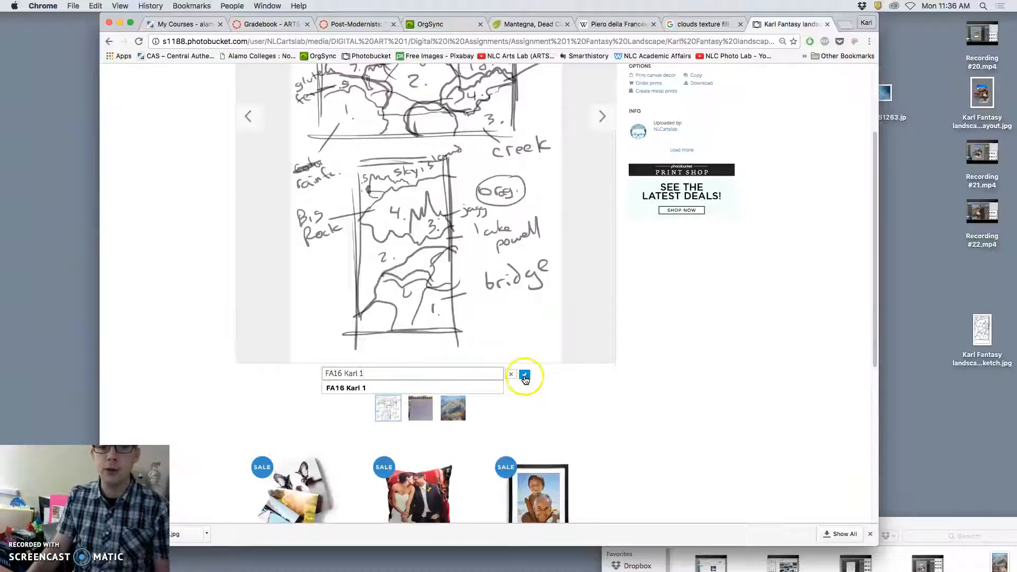
left_click(524, 375)
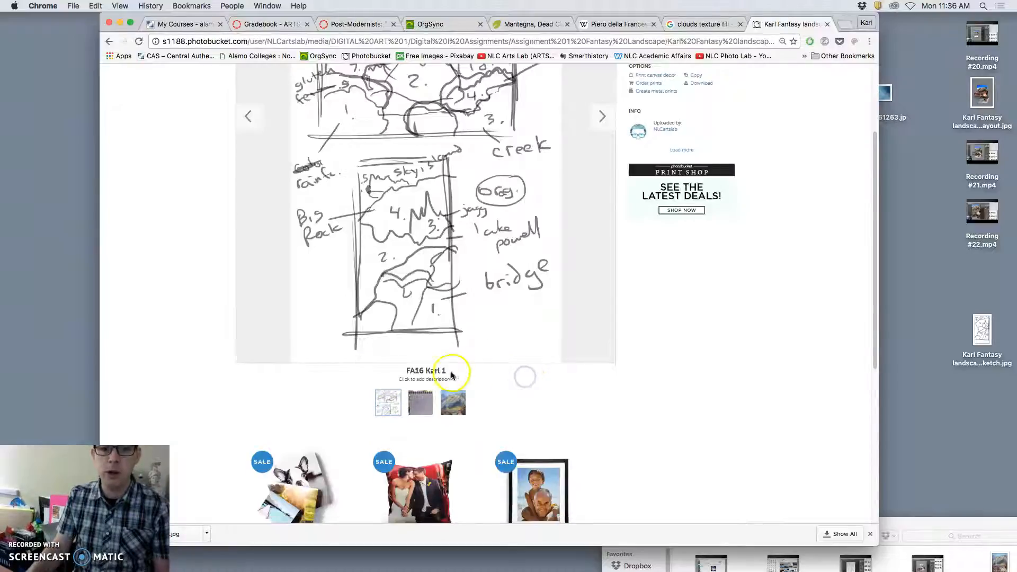
Step: Go to the uploaded landscape image and try to title it with FA16, the artist's first name and the number 2
left_click(602, 117)
left_click(603, 119)
left_click(416, 371)
scroll(544, 363, "up", 3)
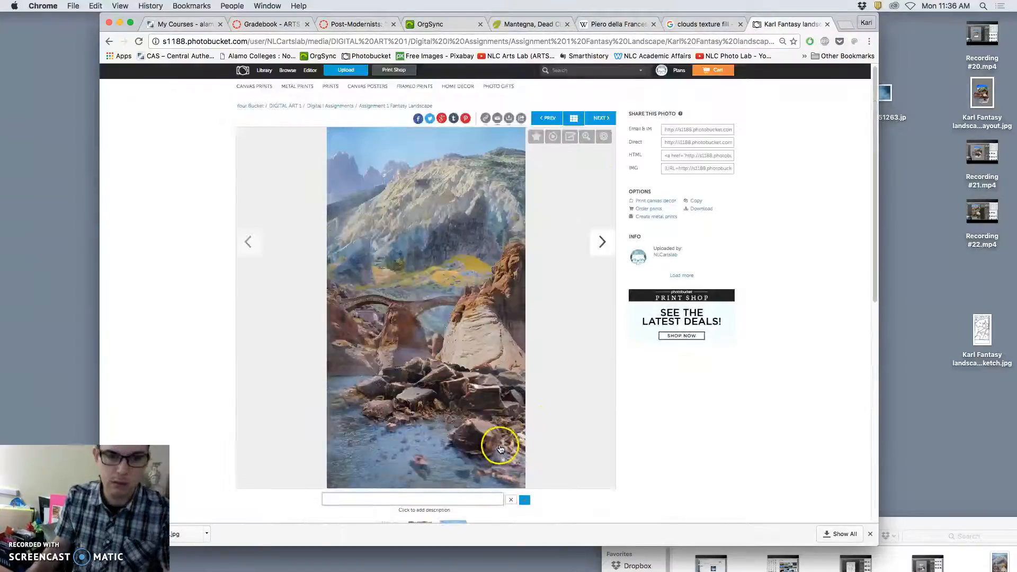
type("FA16 Alejandro")
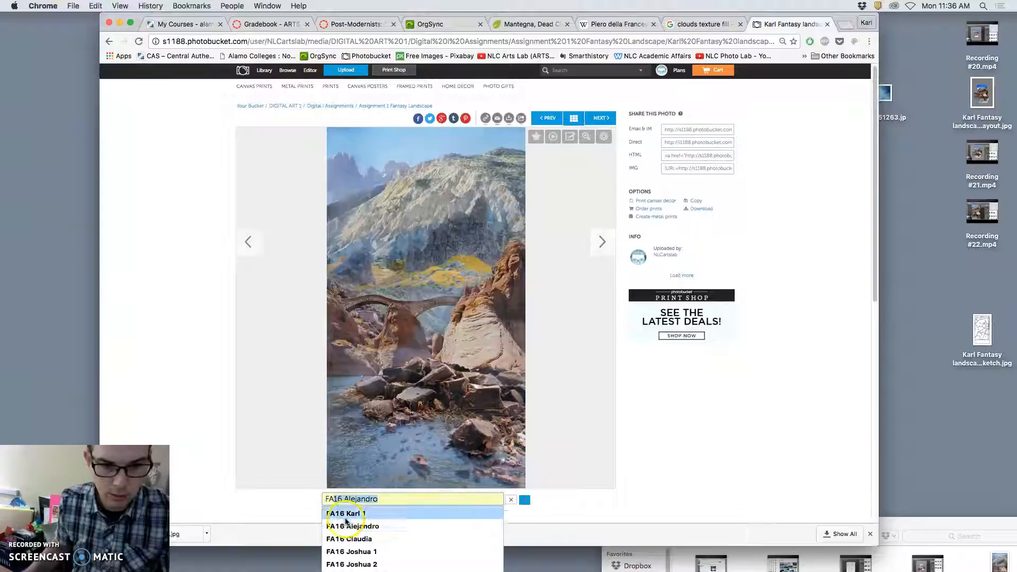
left_click(346, 513)
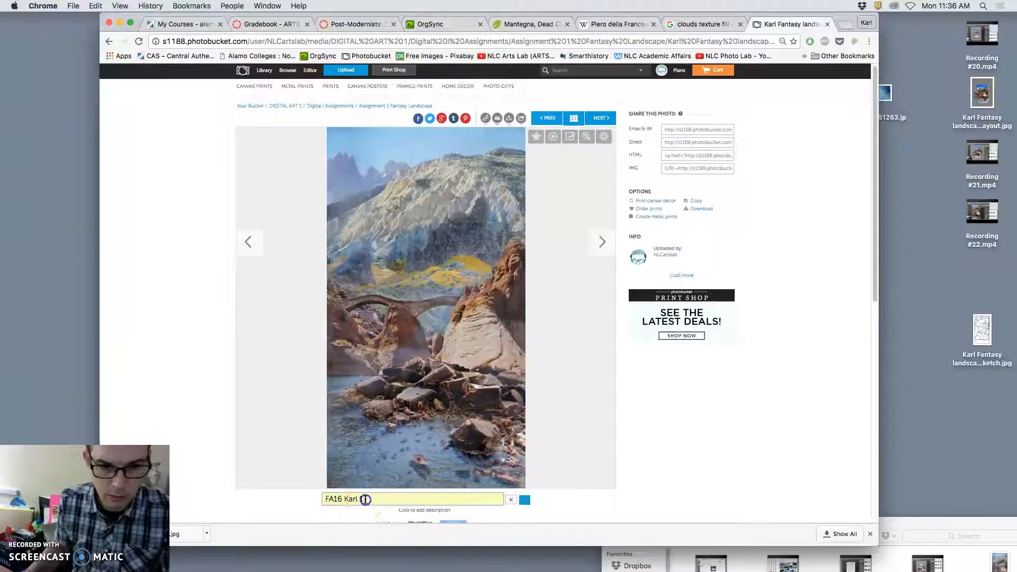
left_click(524, 500)
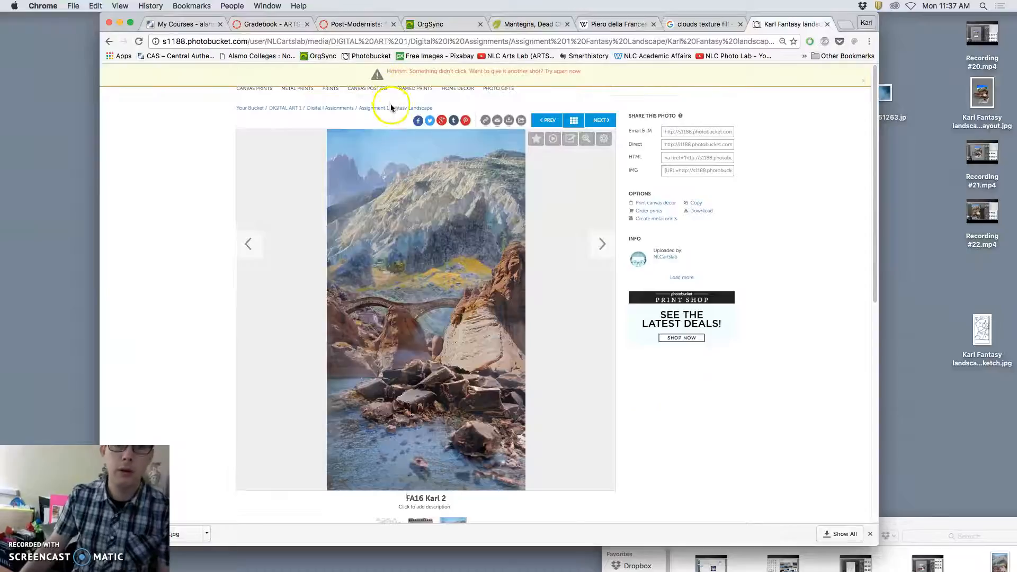
Step: Reload the landscape image by paging away and back, and enter its title again as FA16, the artist's first name and 2
left_click(602, 244)
left_click(248, 243)
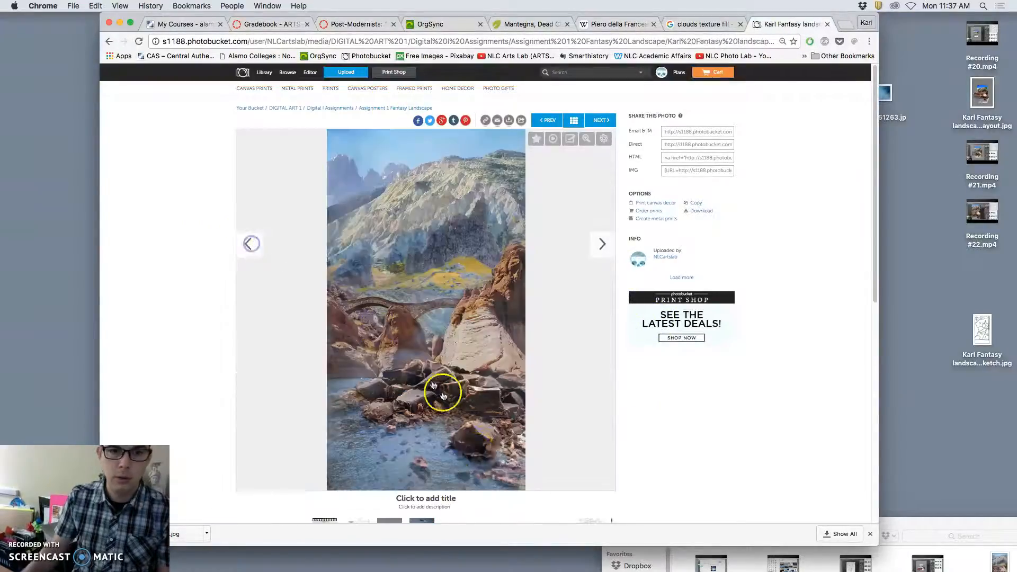
left_click(432, 500)
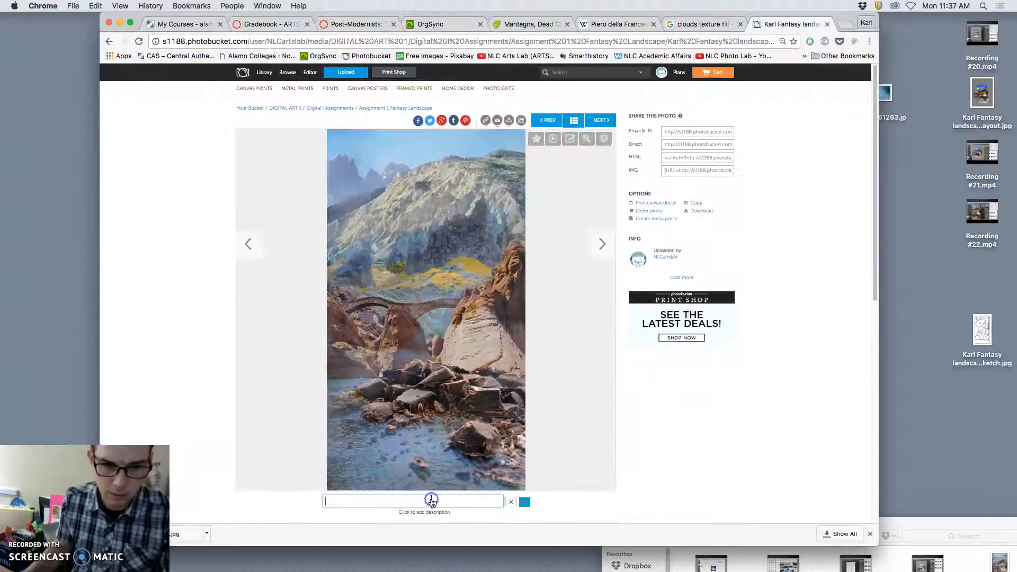
type("FA")
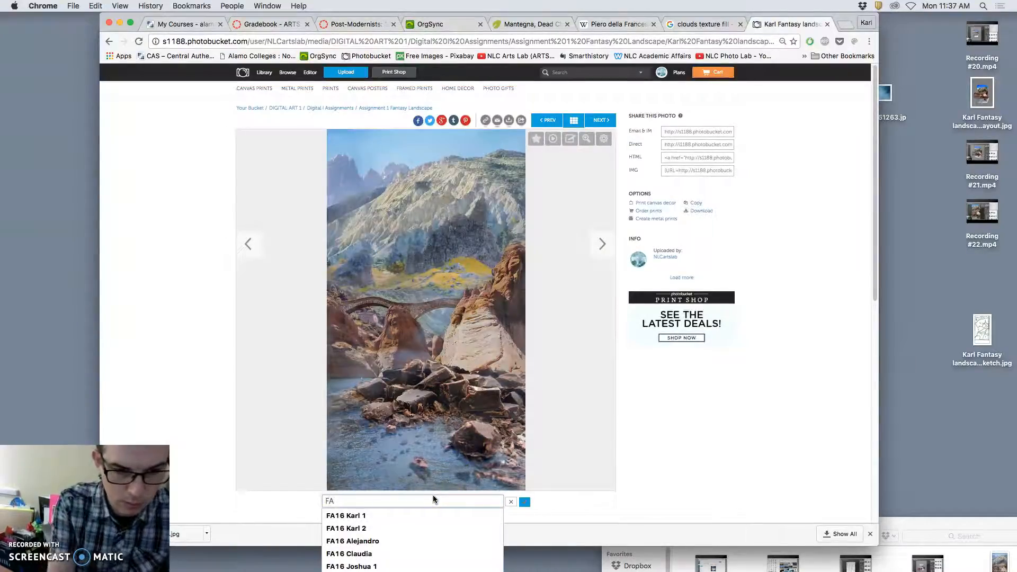
type("16 Karl 2")
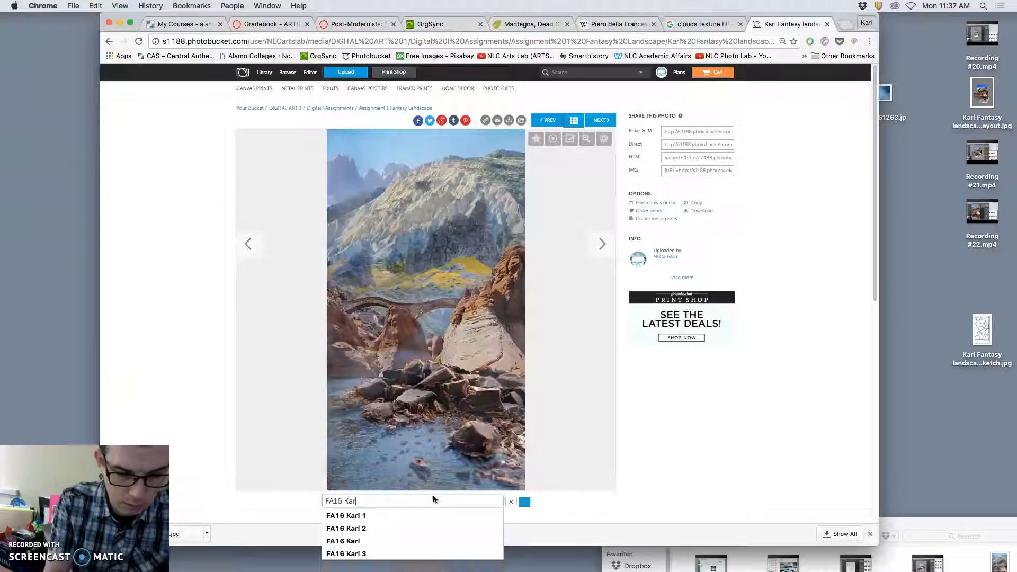
left_click(523, 503)
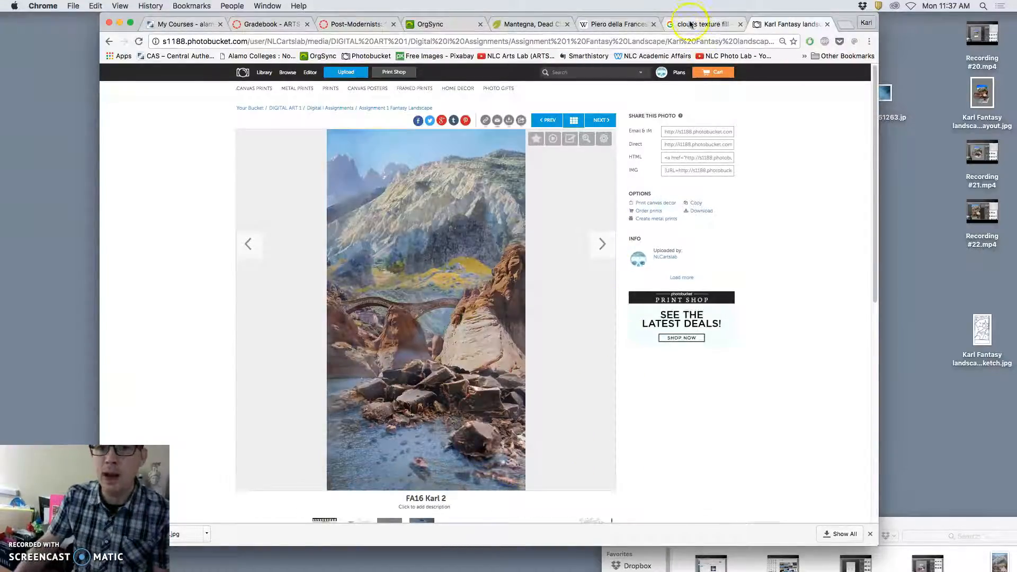
Step: Lower the browser window and move the sketch PNG and landscape JPEG together near the upper edge of the Desktop
left_click_drag(690, 16, 681, 295)
left_click_drag(404, 148, 517, 55)
left_click(341, 140)
left_click_drag(341, 141, 453, 53)
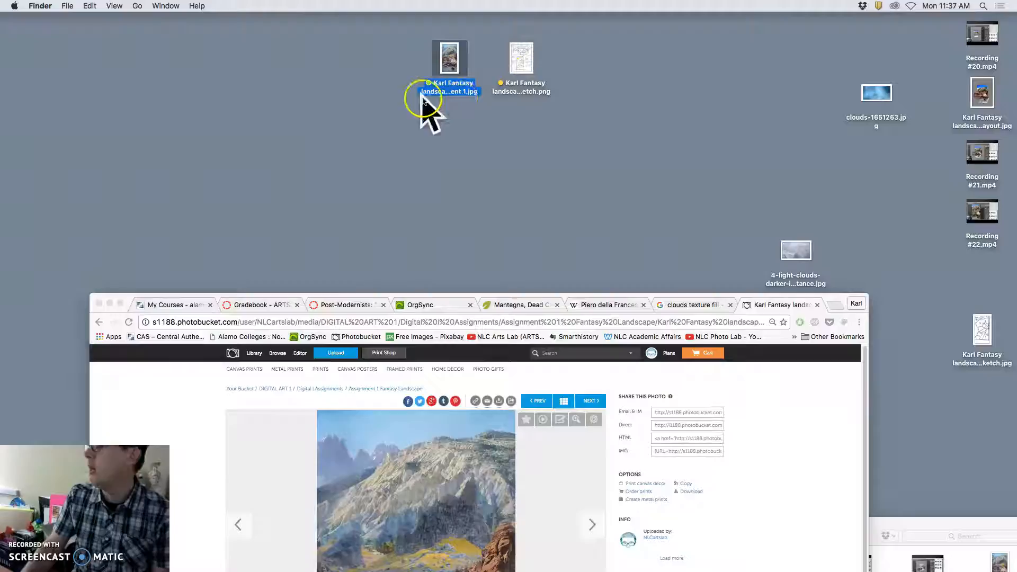
Step: Restore the browser window's position and return to the Assignment 1 Fantasy Landscape album to review the uploaded images
left_click_drag(614, 297, 619, 23)
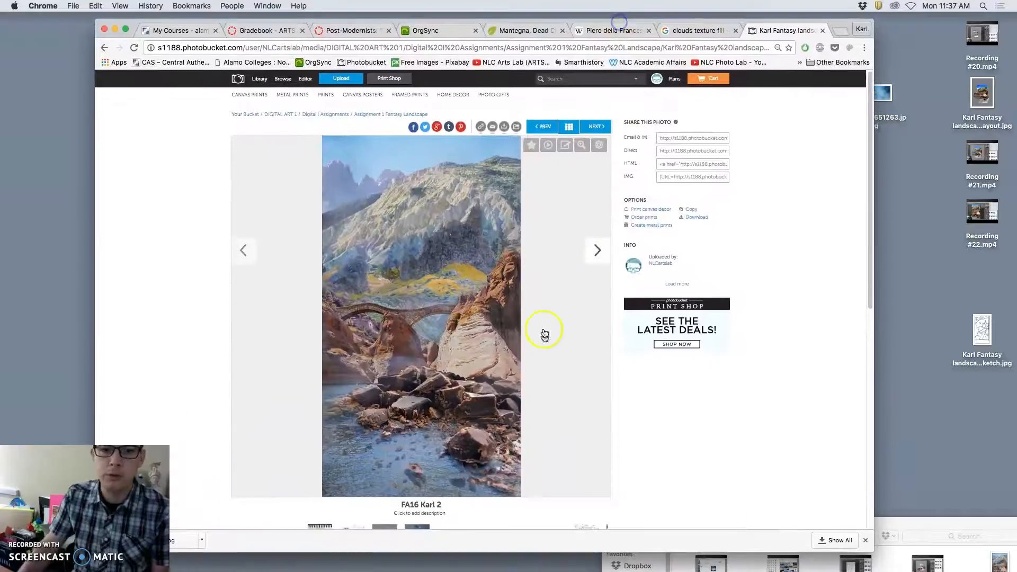
left_click(390, 115)
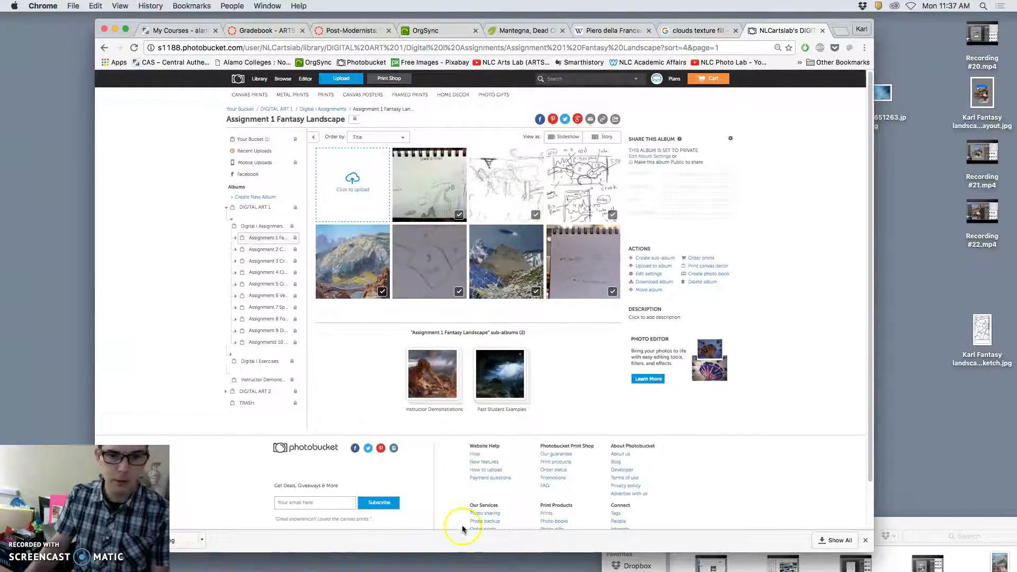
mouse_move(674, 571)
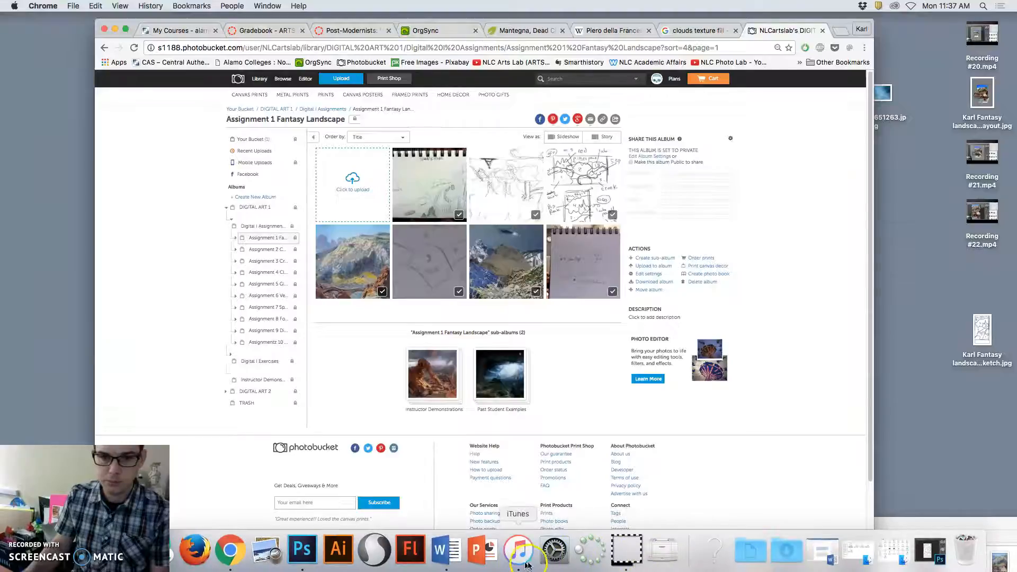
left_click(633, 560)
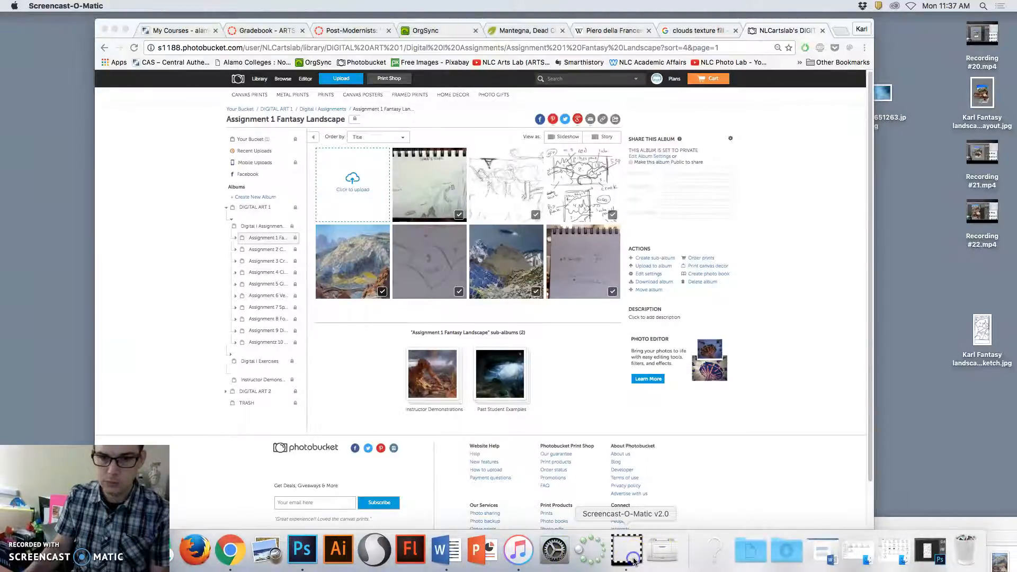